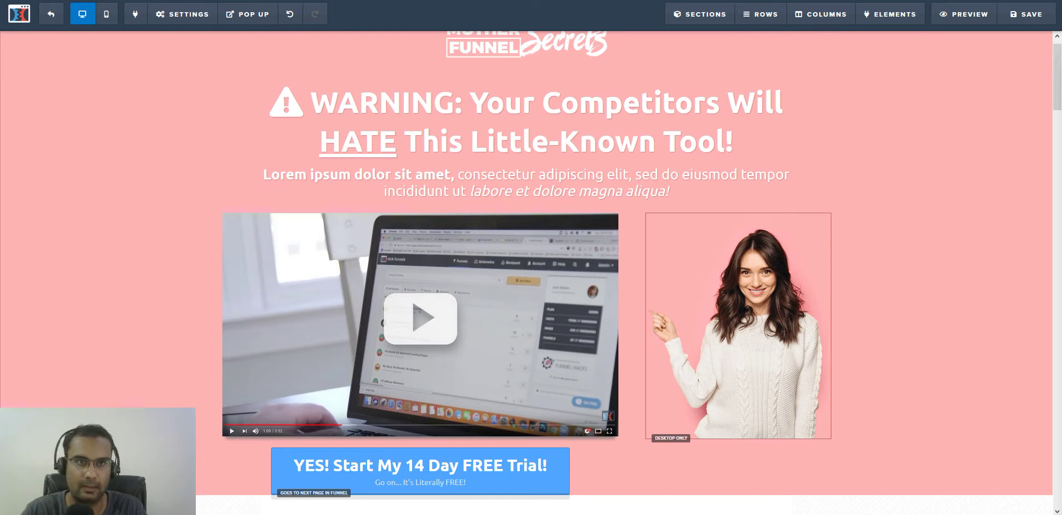
# Review the finished page's split image-and-text sections to see how the "What Can You Expect" and neighbouring blocks are laid out
pyautogui.scroll(-9, 885, 166)
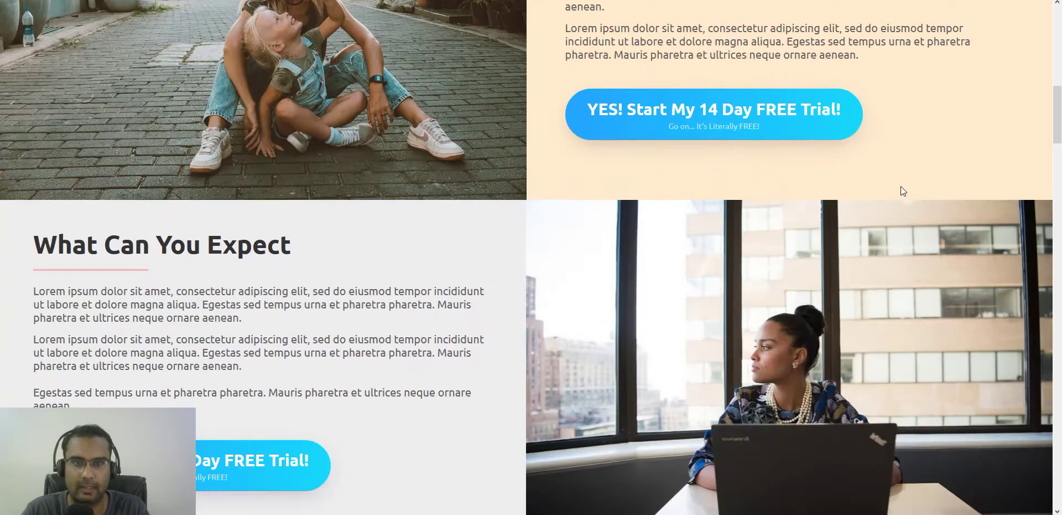
pyautogui.scroll(1, 793, 150)
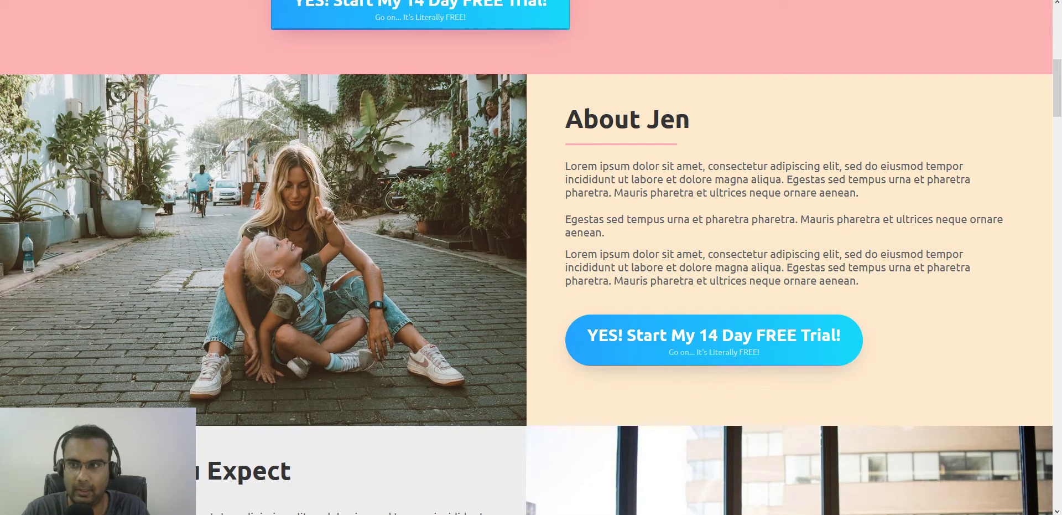
pyautogui.scroll(-5, 527, 377)
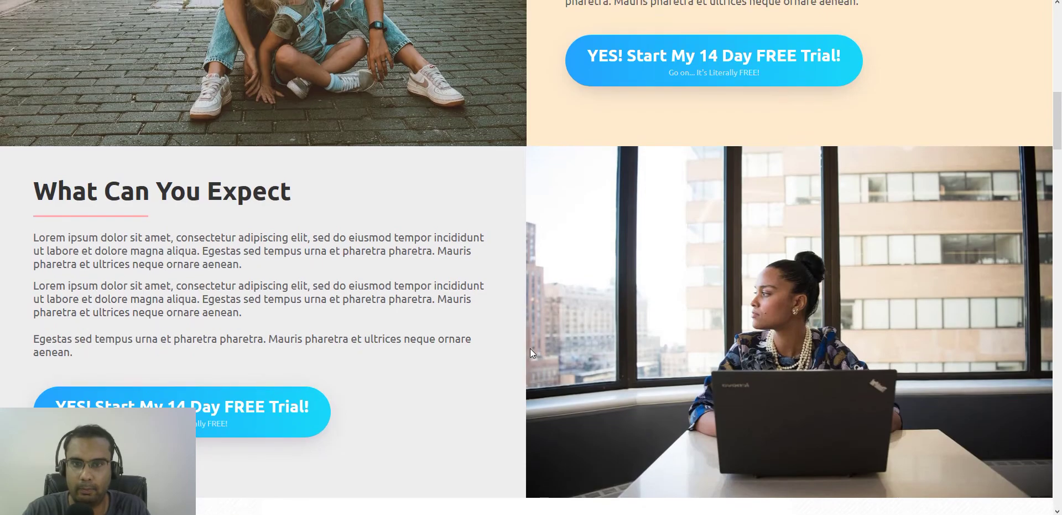
pyautogui.scroll(9, 530, 347)
pyautogui.scroll(2, 528, 347)
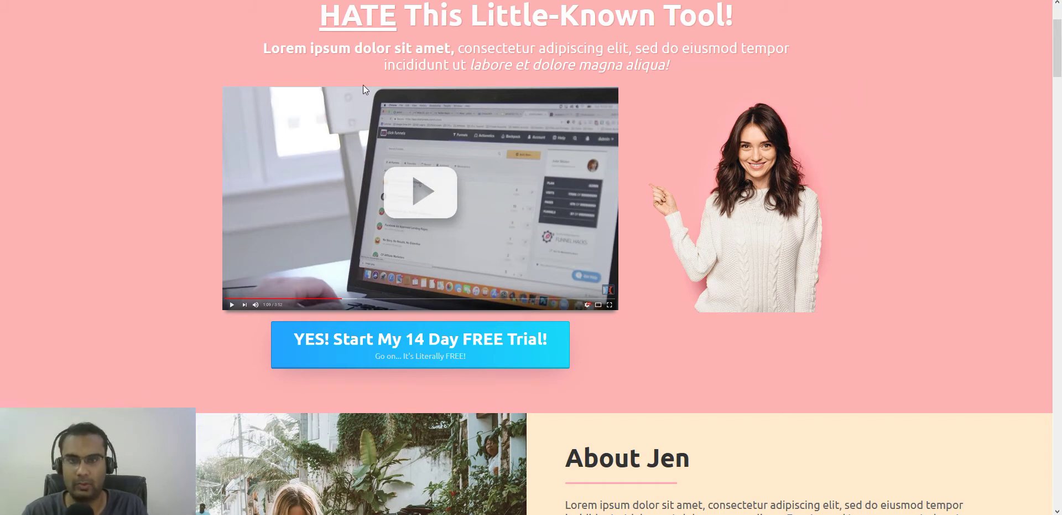
pyautogui.scroll(-5, 394, 180)
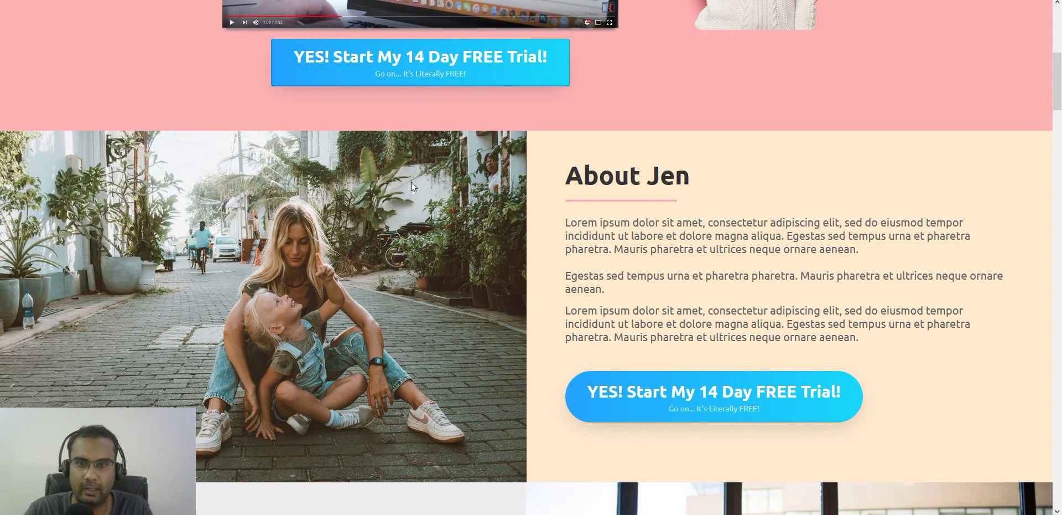
pyautogui.scroll(-3, 633, 204)
pyautogui.scroll(-2, 642, 431)
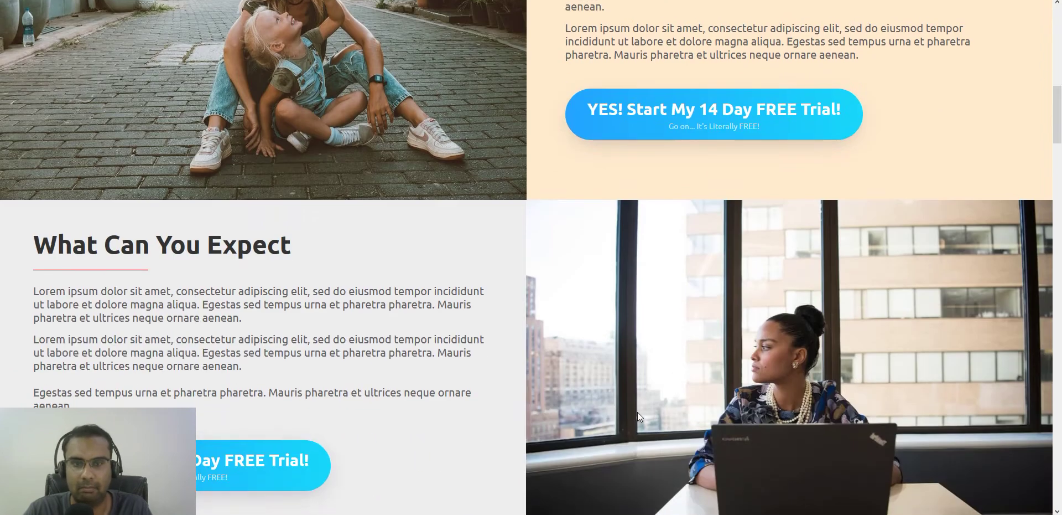
pyautogui.scroll(-3, 637, 403)
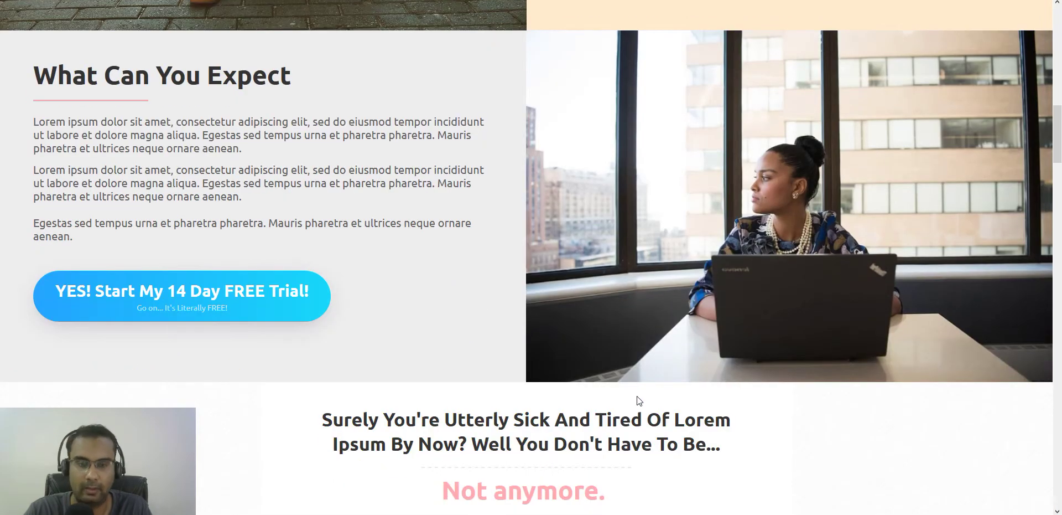
pyautogui.scroll(8, 639, 400)
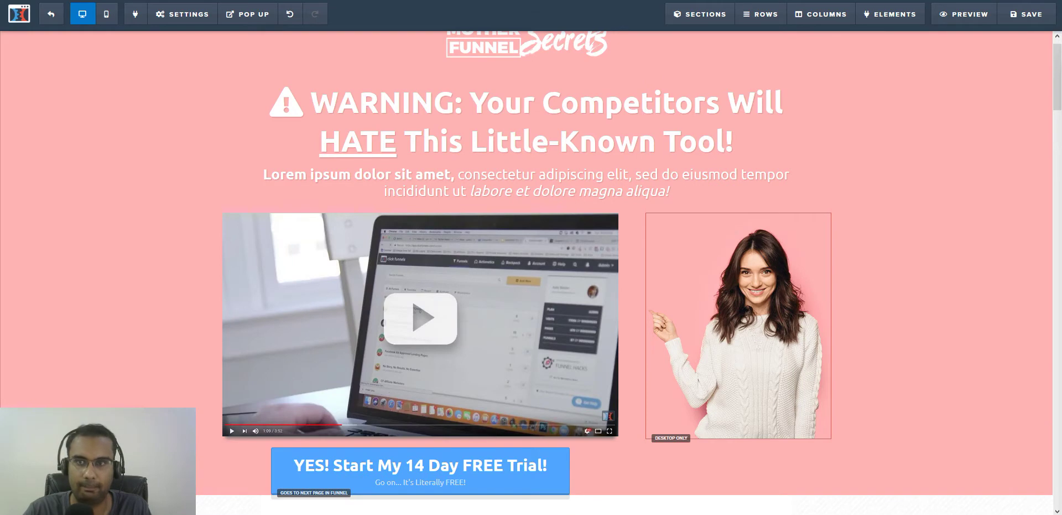
# Add a full-width section between the pink hero section and the "Surely You're Utterly Sick And Tired" section
pyautogui.scroll(-4, 970, 241)
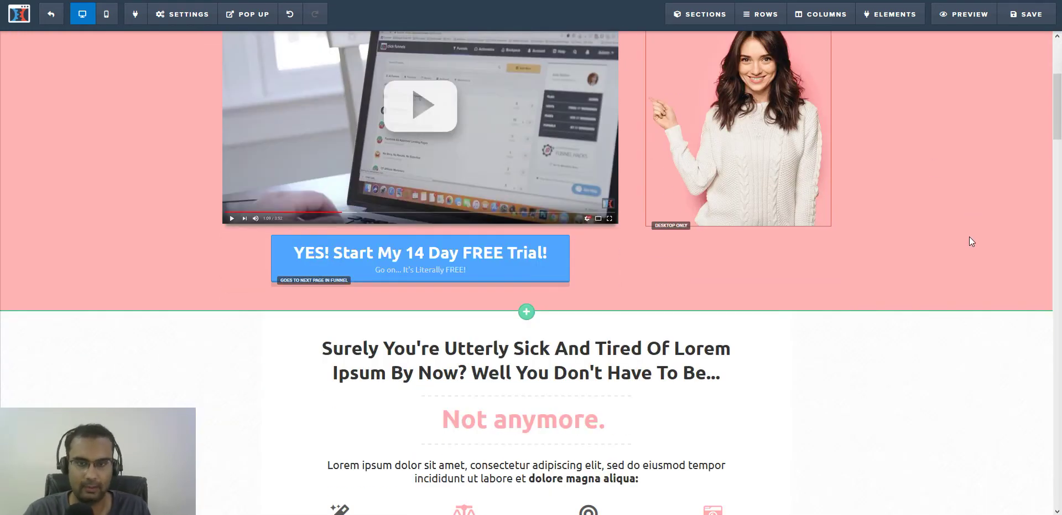
pyautogui.scroll(-5, 1045, 331)
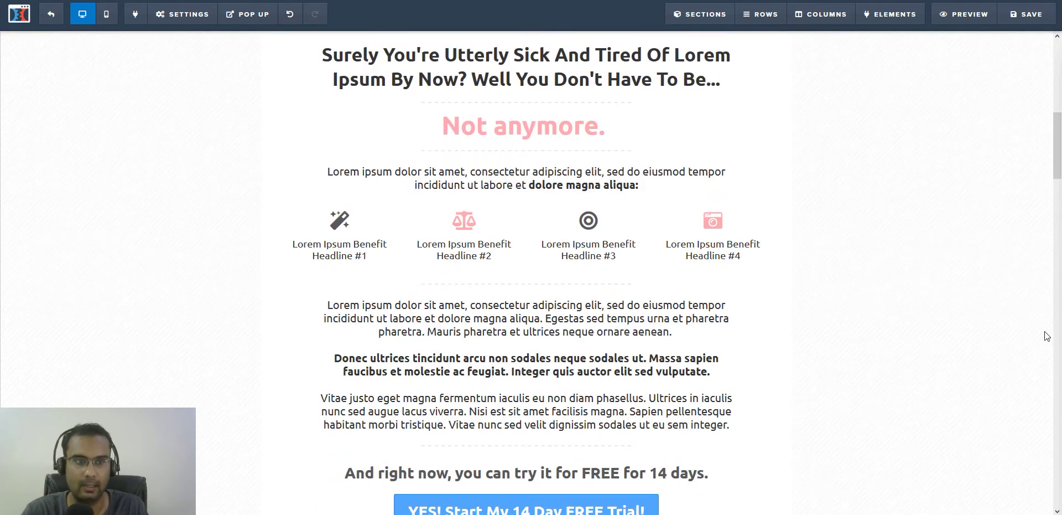
pyautogui.scroll(-8, 1031, 349)
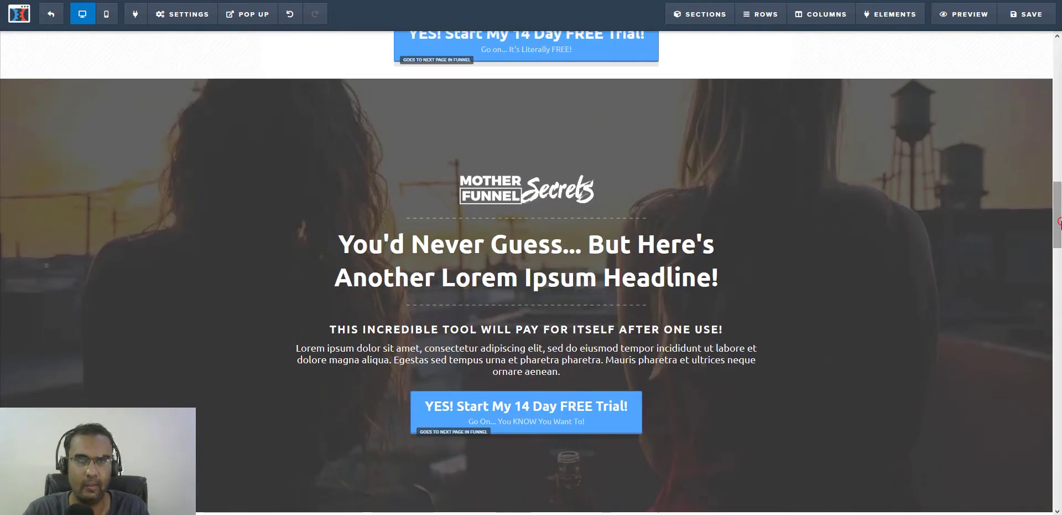
pyautogui.moveTo(1057, 221); pyautogui.dragTo(1057, 89)
pyautogui.scroll(-2, 966, 367)
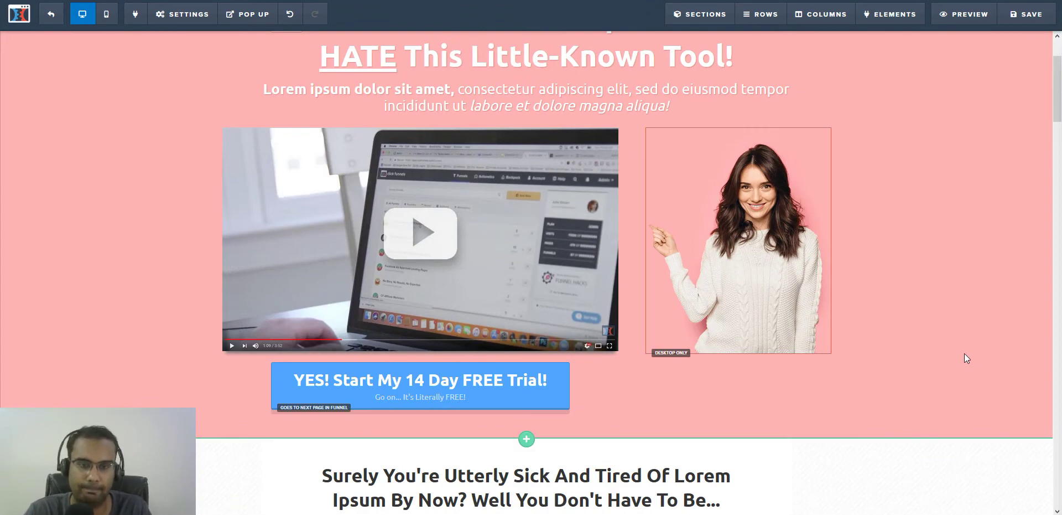
pyautogui.scroll(-2, 965, 353)
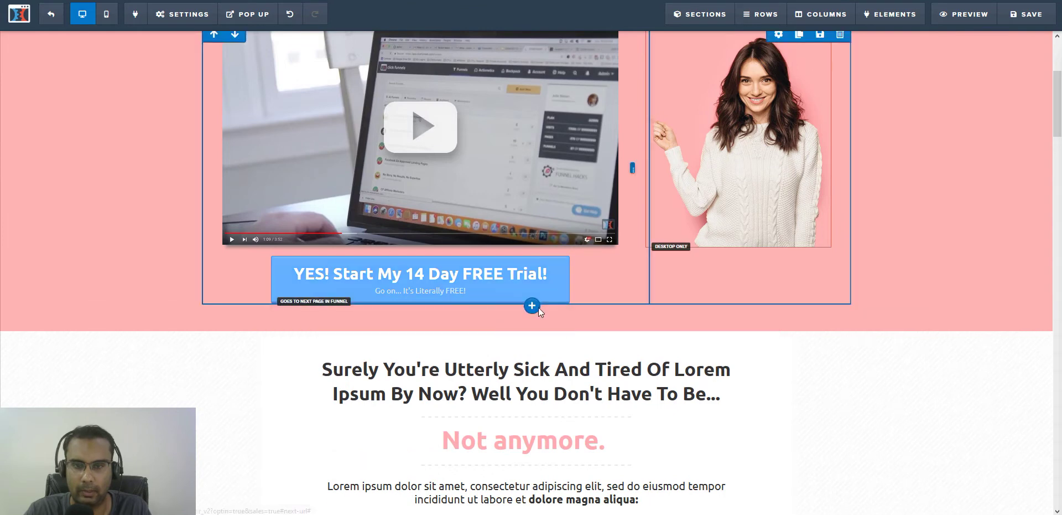
pyautogui.click(524, 332)
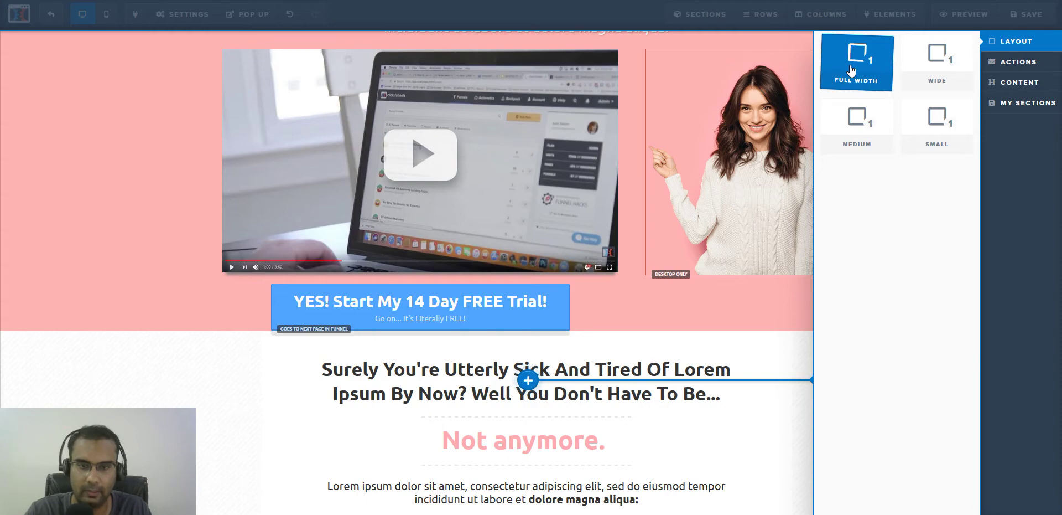
pyautogui.click(851, 69)
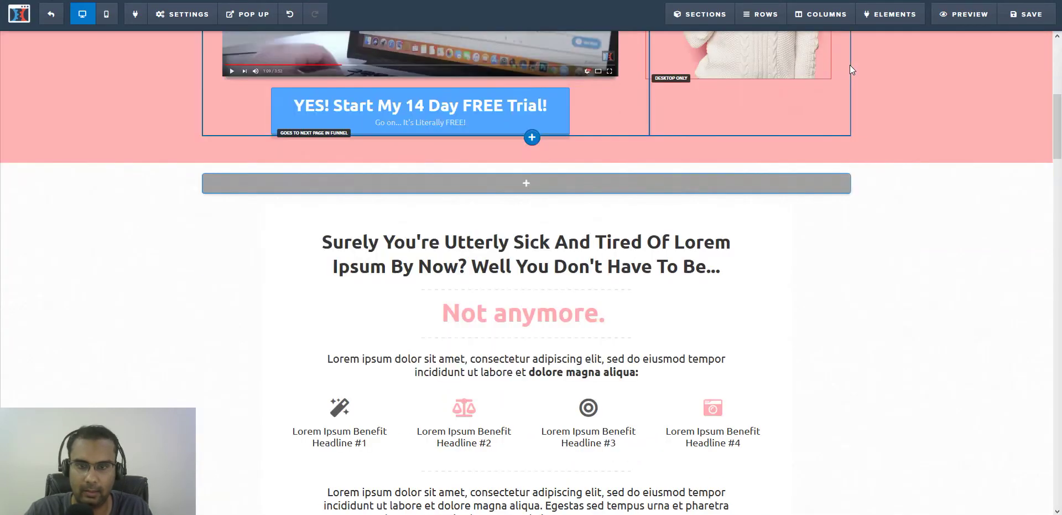
# Add a two-column row inside the new full-width section
pyautogui.moveTo(529, 165)
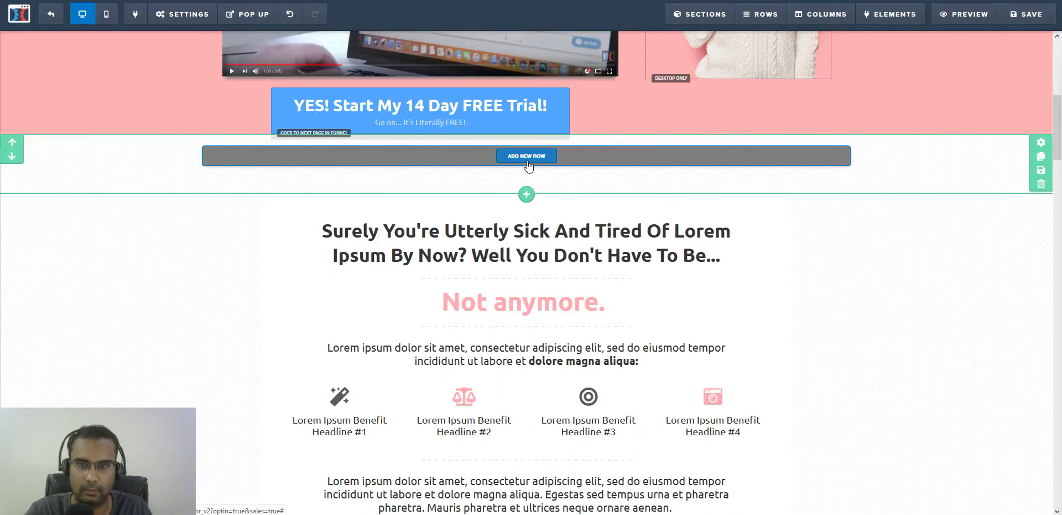
pyautogui.click(527, 156)
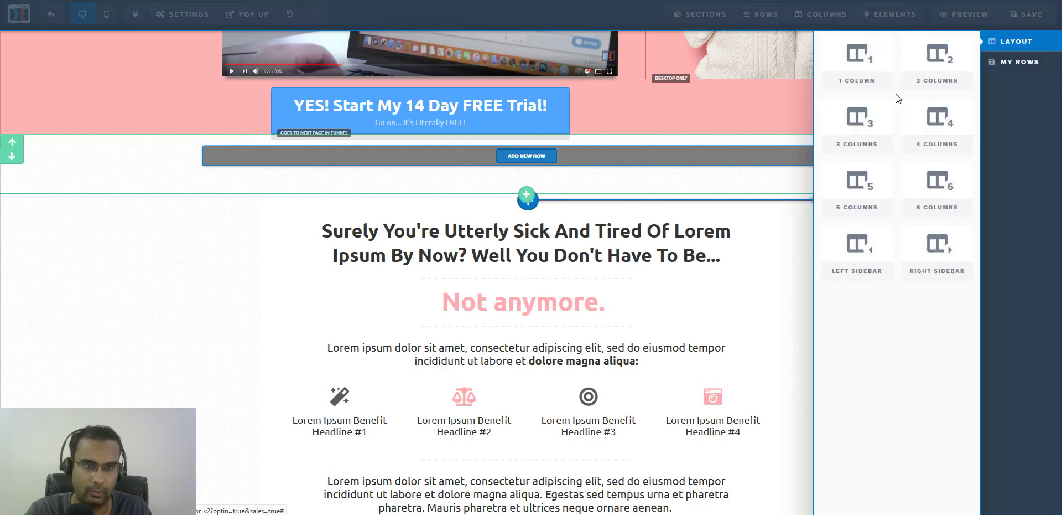
pyautogui.click(951, 72)
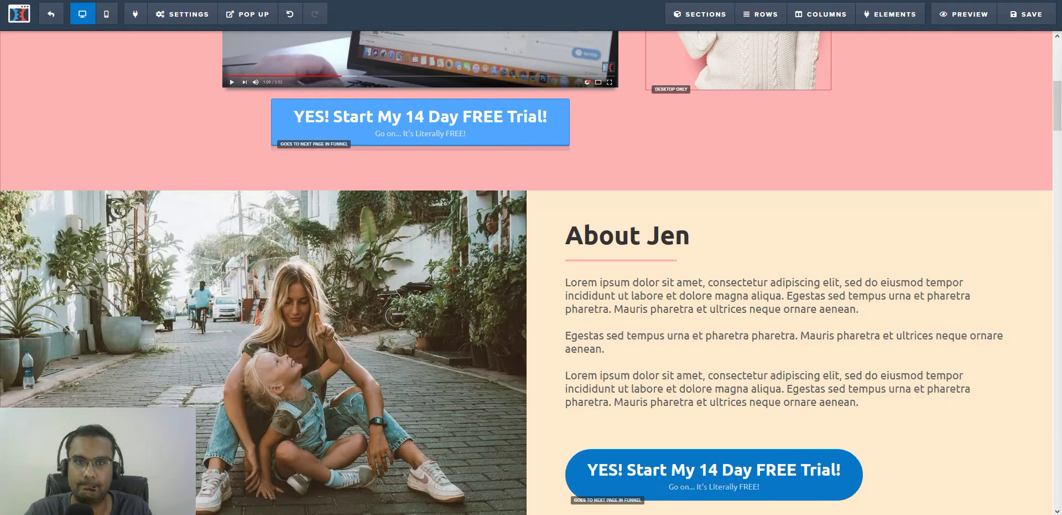
# Add an image element to the left column of the new two-column row
pyautogui.scroll(-5, 474, 203)
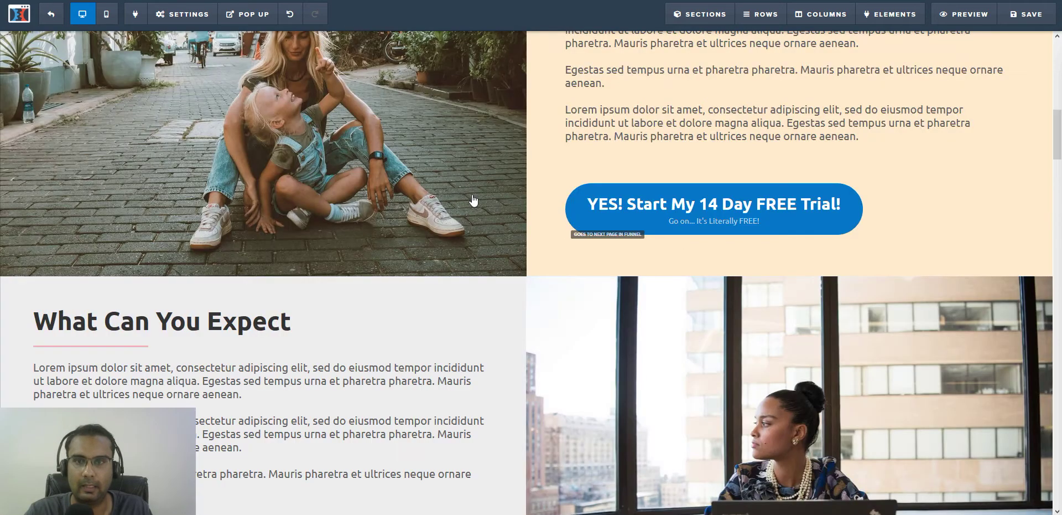
pyautogui.scroll(2, 427, 209)
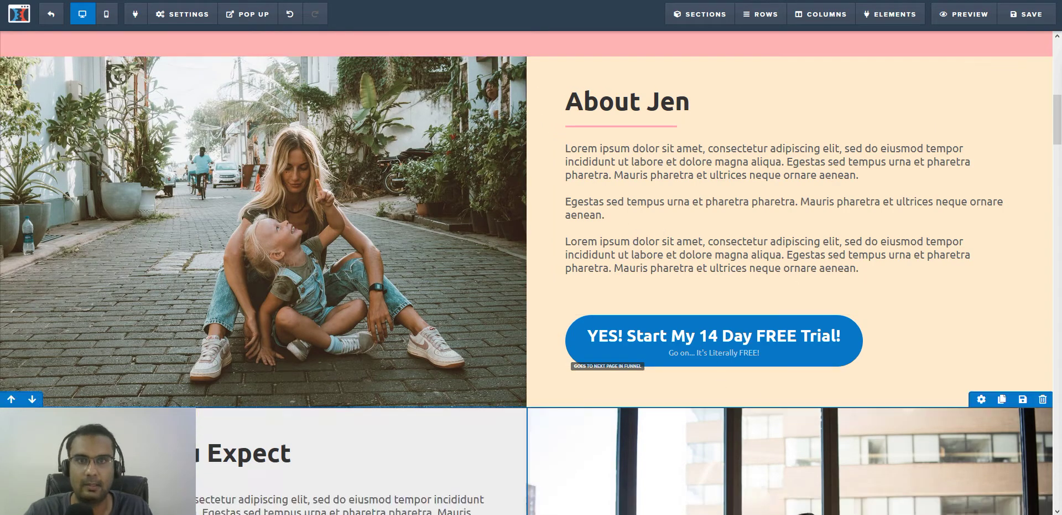
pyautogui.scroll(5, 473, 192)
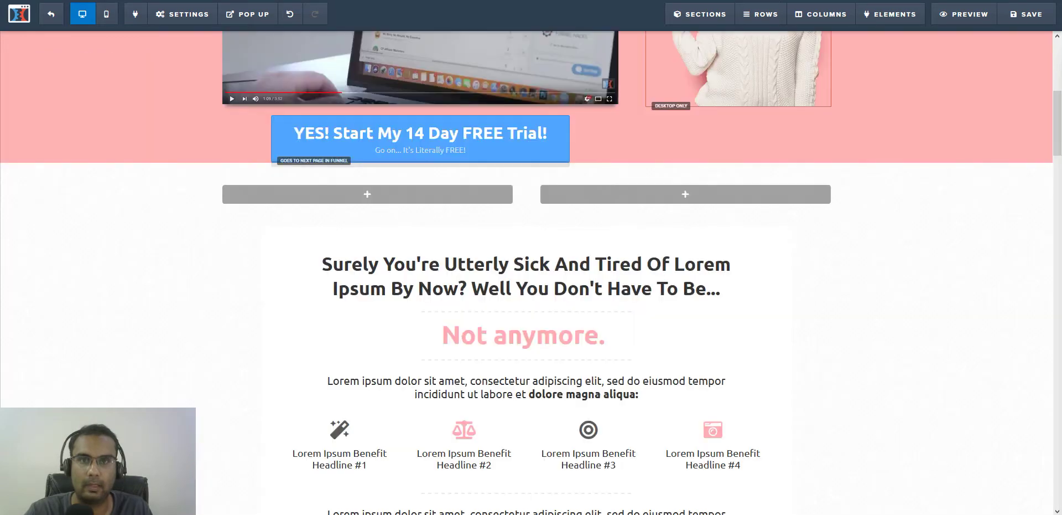
pyautogui.click(384, 199)
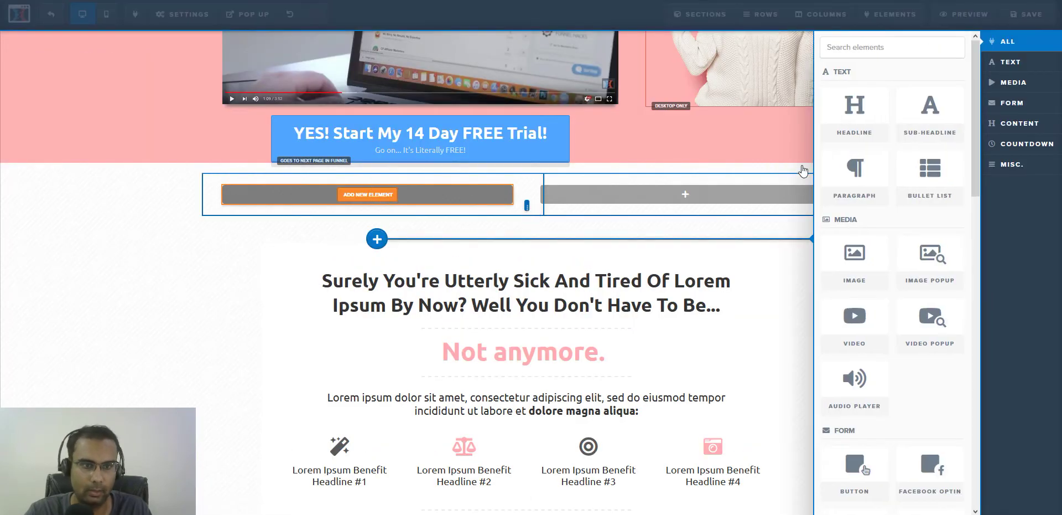
pyautogui.click(840, 268)
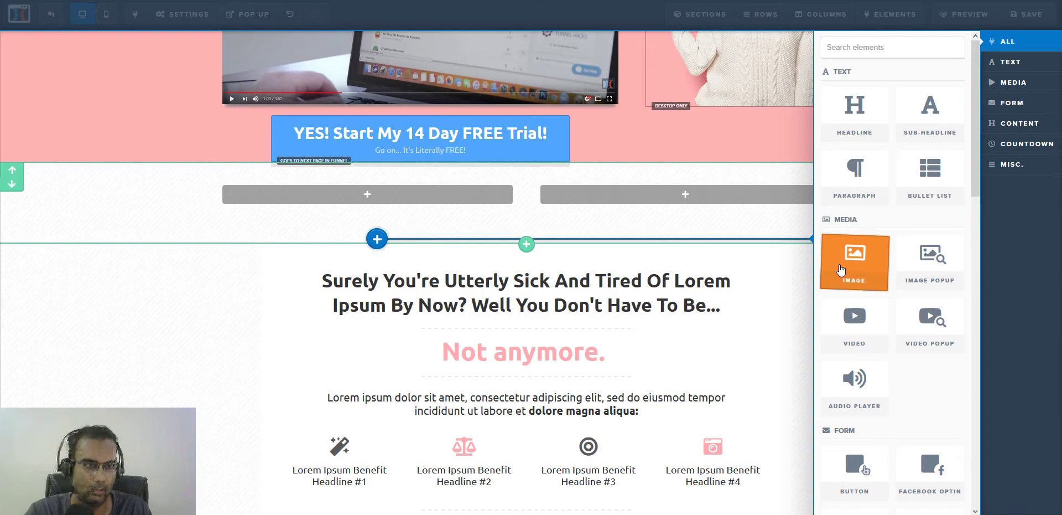
pyautogui.click(840, 269)
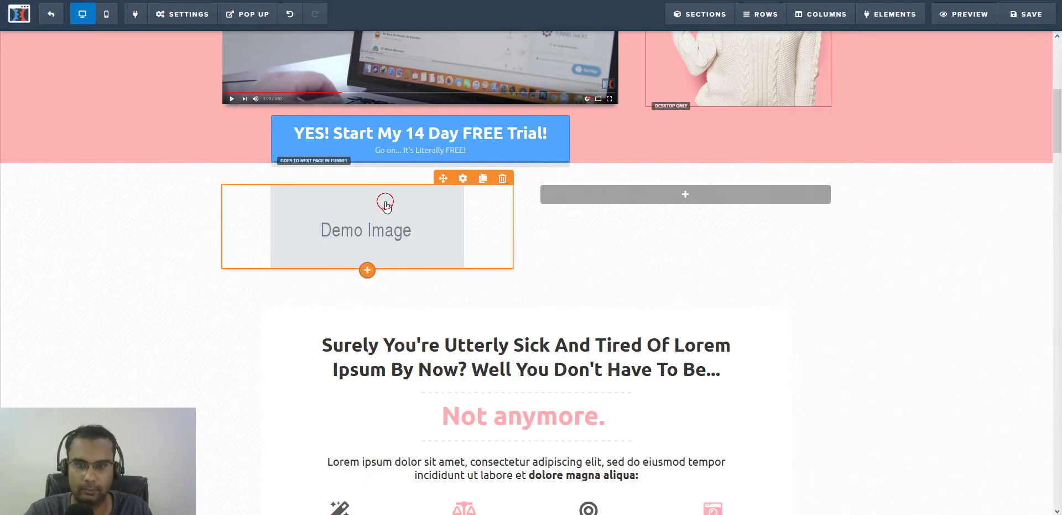
# Replace the demo image with the uploaded library photo of the woman and child sitting on the cobbled street
pyautogui.click(386, 207)
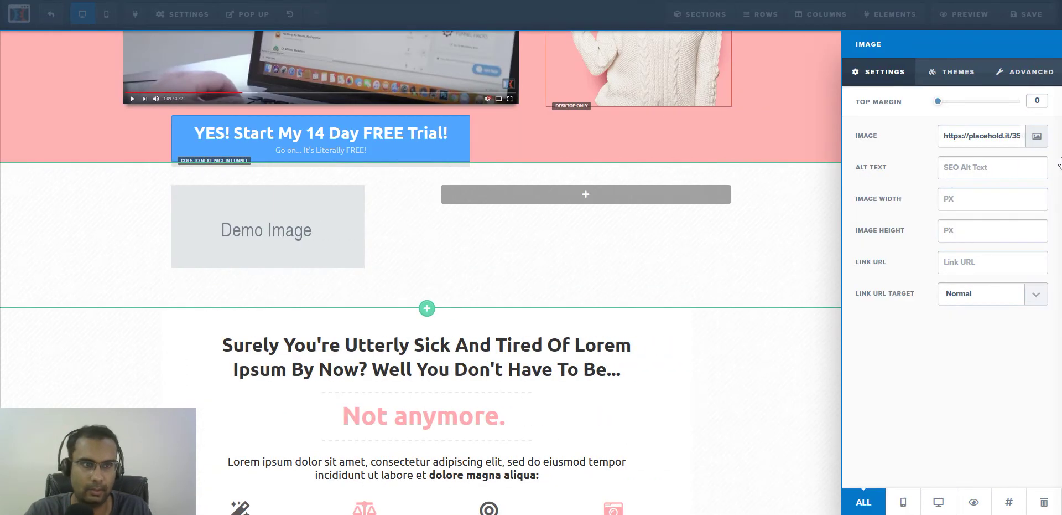
pyautogui.click(1037, 137)
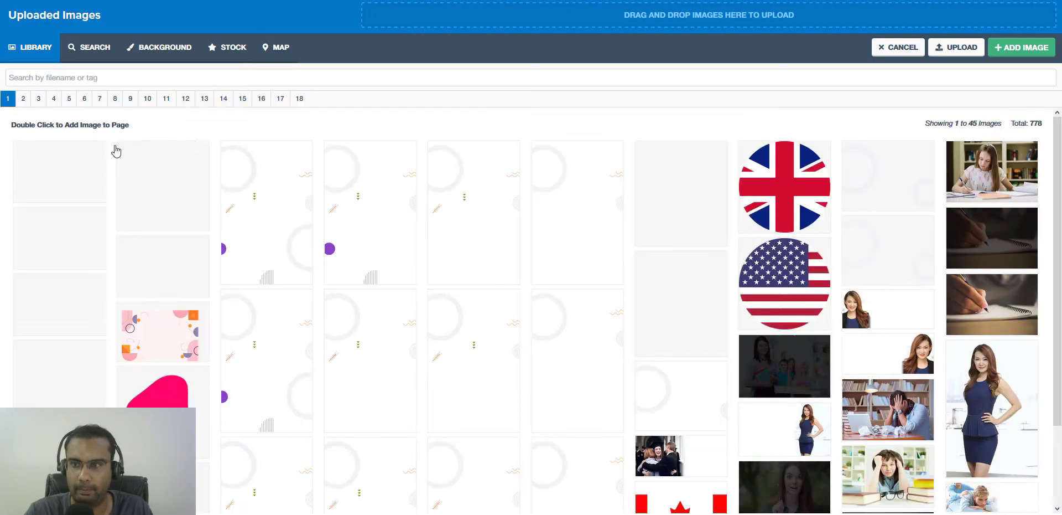
pyautogui.doubleClick(78, 227)
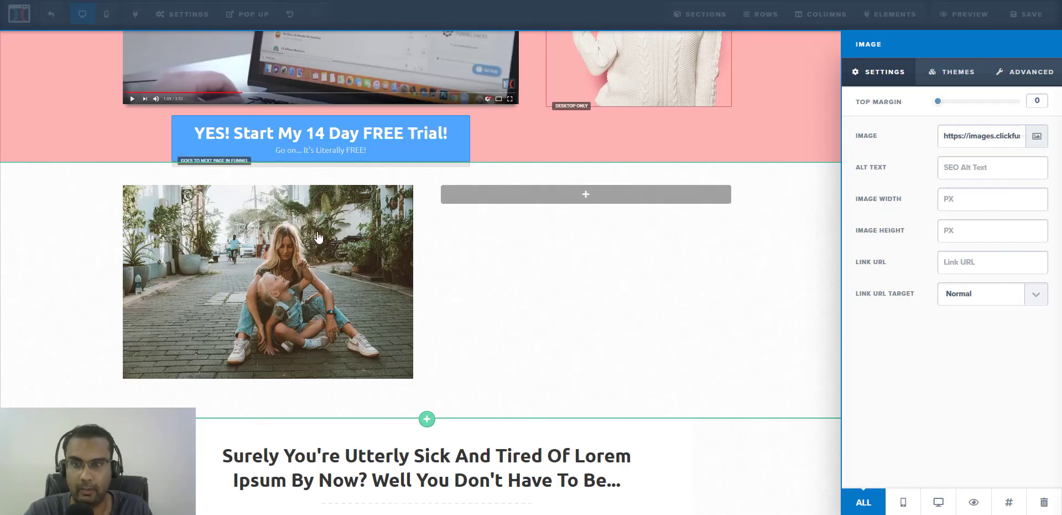
pyautogui.click(403, 223)
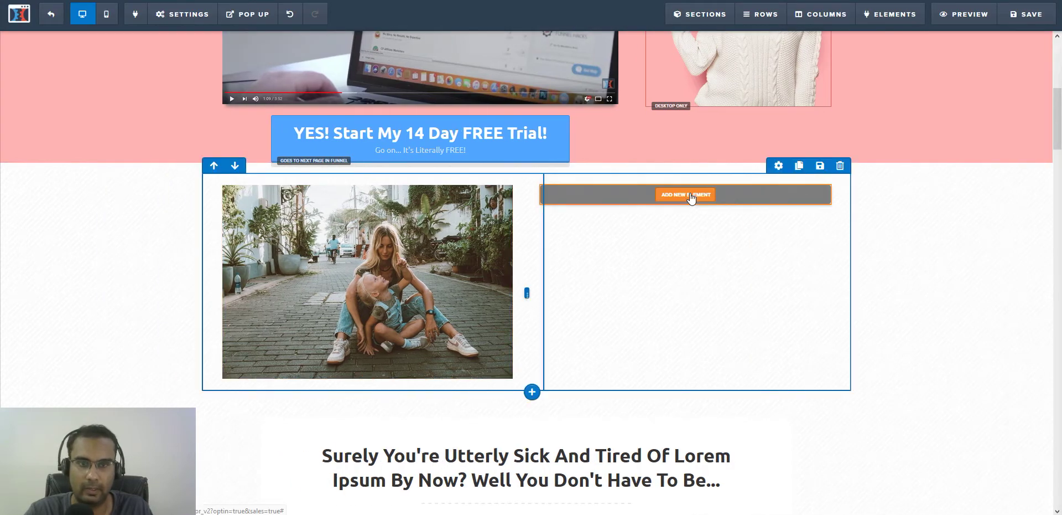
# Add a headline element to the right column and replace its text with "About" followed by the featured woman's first name
pyautogui.click(691, 196)
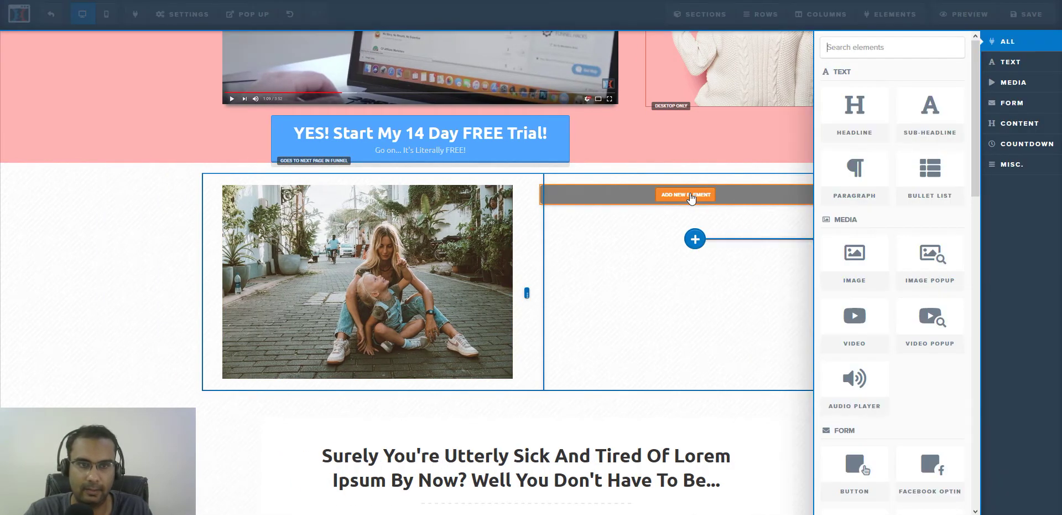
pyautogui.click(847, 117)
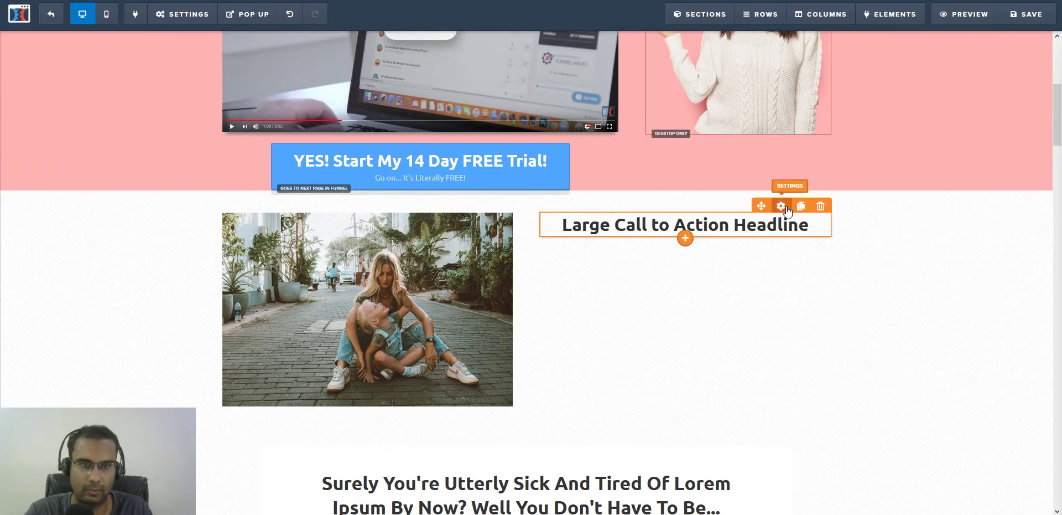
pyautogui.doubleClick(725, 225)
pyautogui.tripleClick(725, 225)
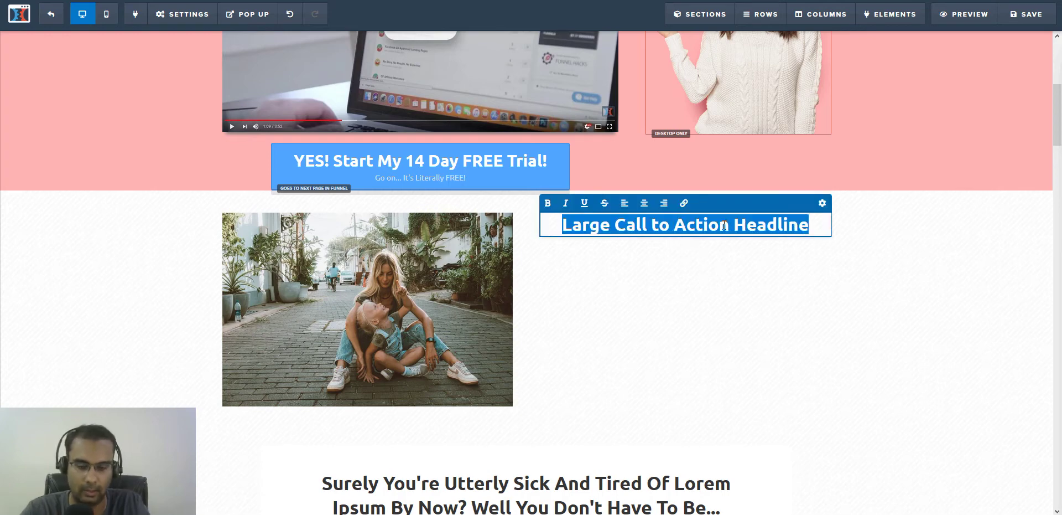
pyautogui.write('About')
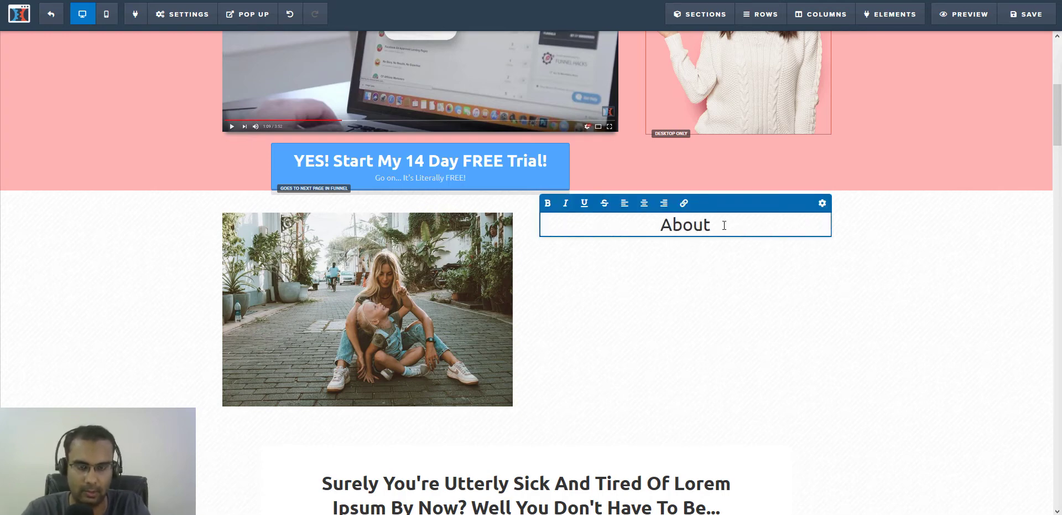
pyautogui.write(' Jen')
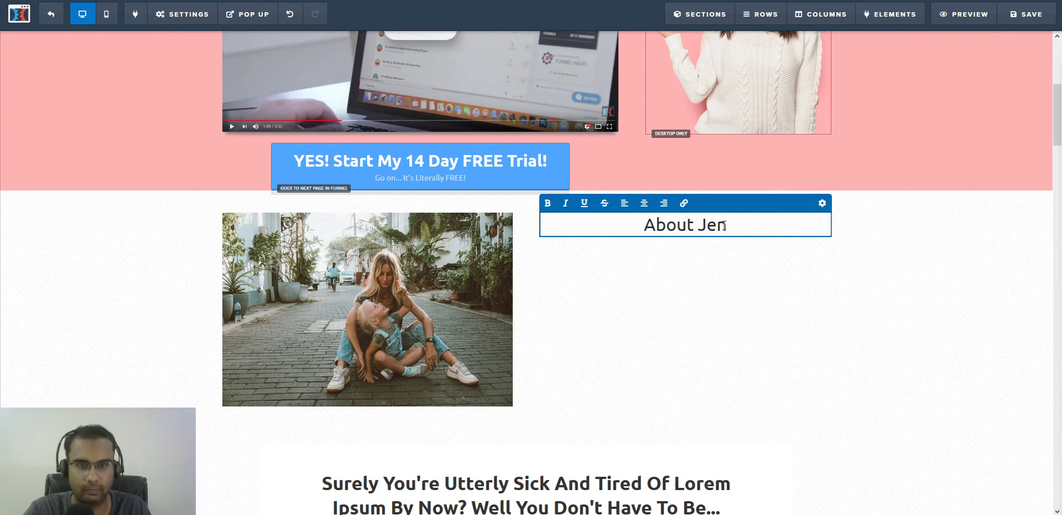
# Make the whole "About" headline in the right column bold and align it left
pyautogui.doubleClick(719, 225)
pyautogui.moveTo(720, 225); pyautogui.dragTo(665, 233)
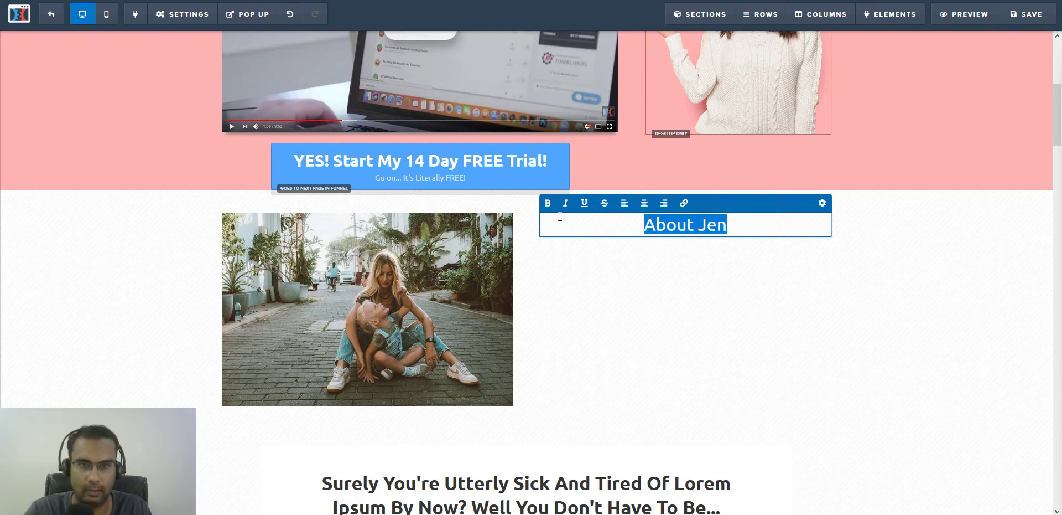
pyautogui.click(648, 225)
pyautogui.moveTo(648, 225); pyautogui.dragTo(696, 226)
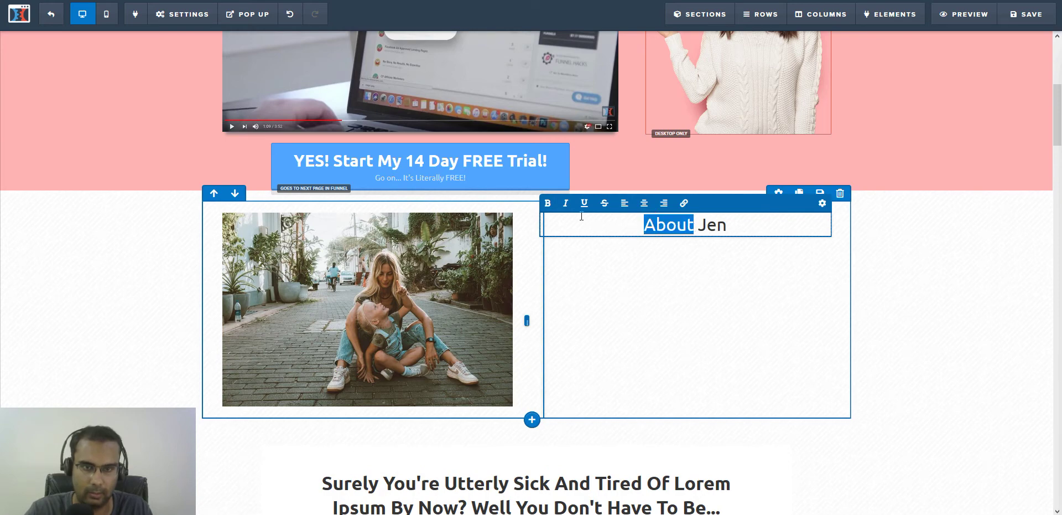
pyautogui.click(547, 203)
pyautogui.click(710, 226)
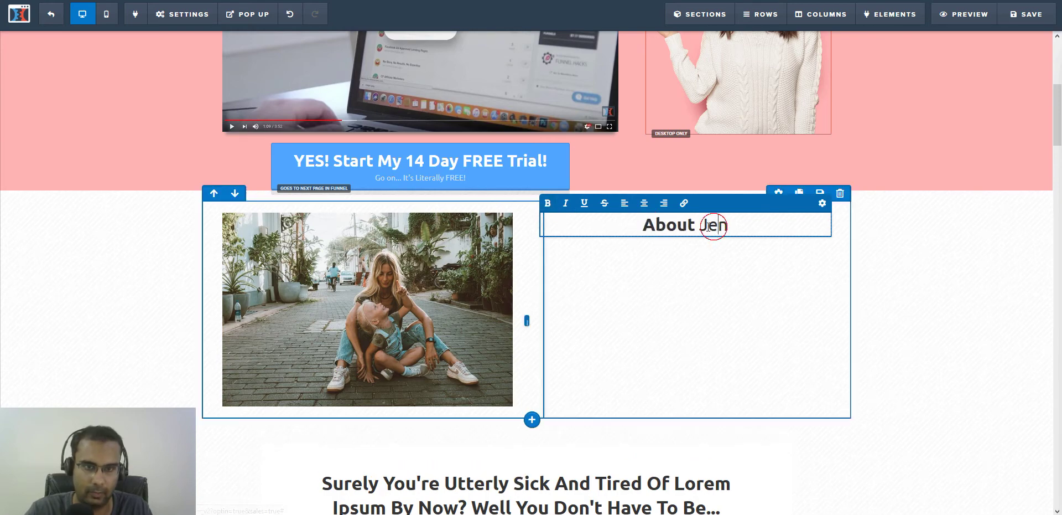
pyautogui.moveTo(699, 226); pyautogui.dragTo(729, 226)
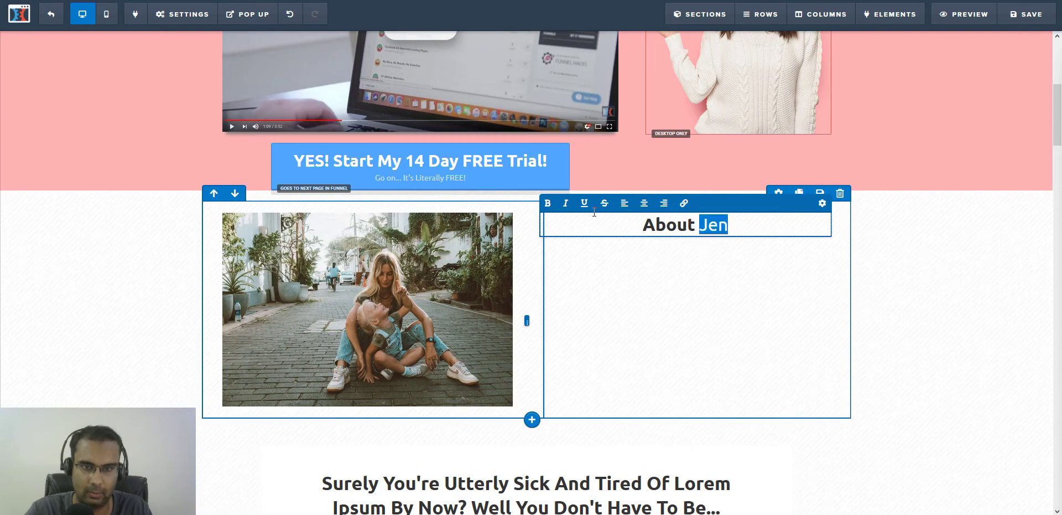
pyautogui.click(547, 203)
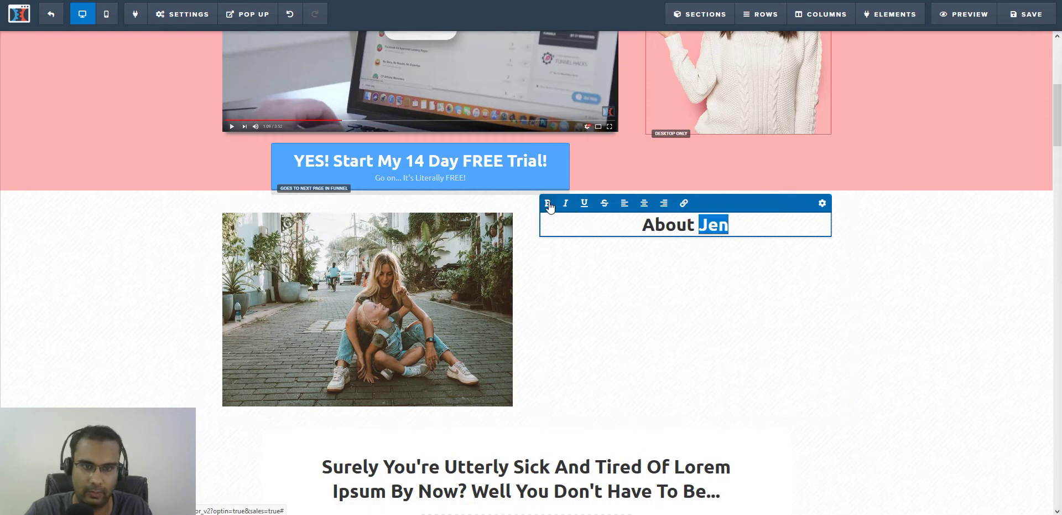
pyautogui.click(624, 203)
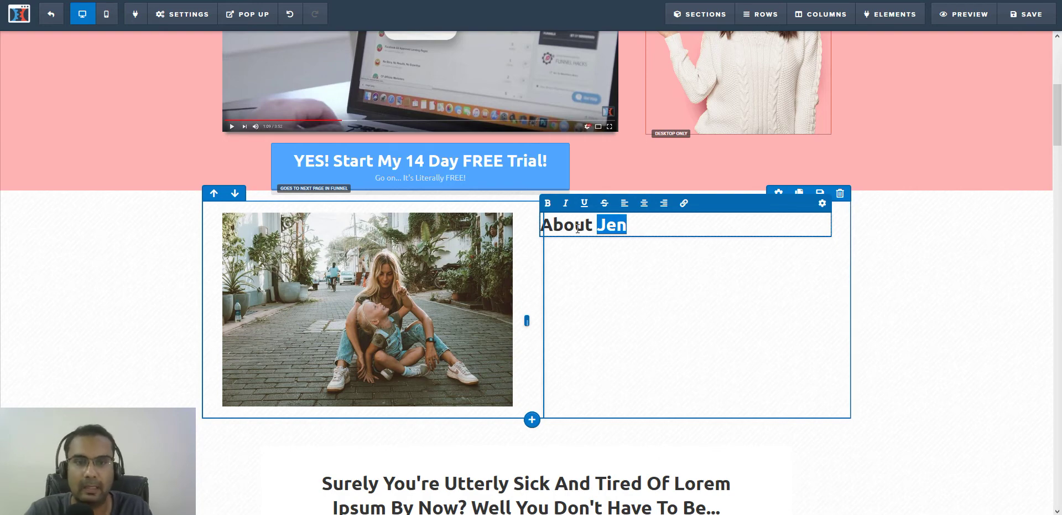
pyautogui.click(702, 258)
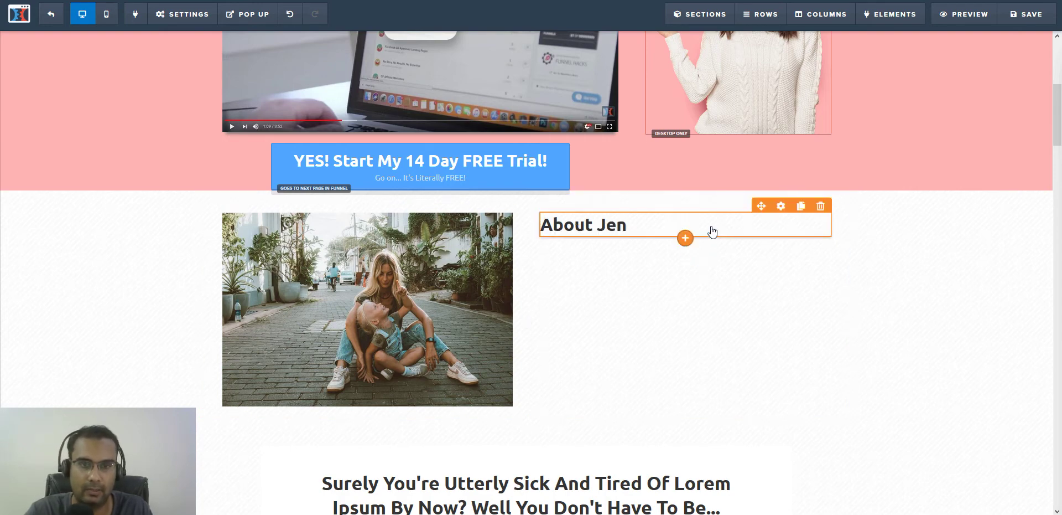
# Set the "About" headline's font size to 50
pyautogui.click(780, 205)
pyautogui.click(965, 157)
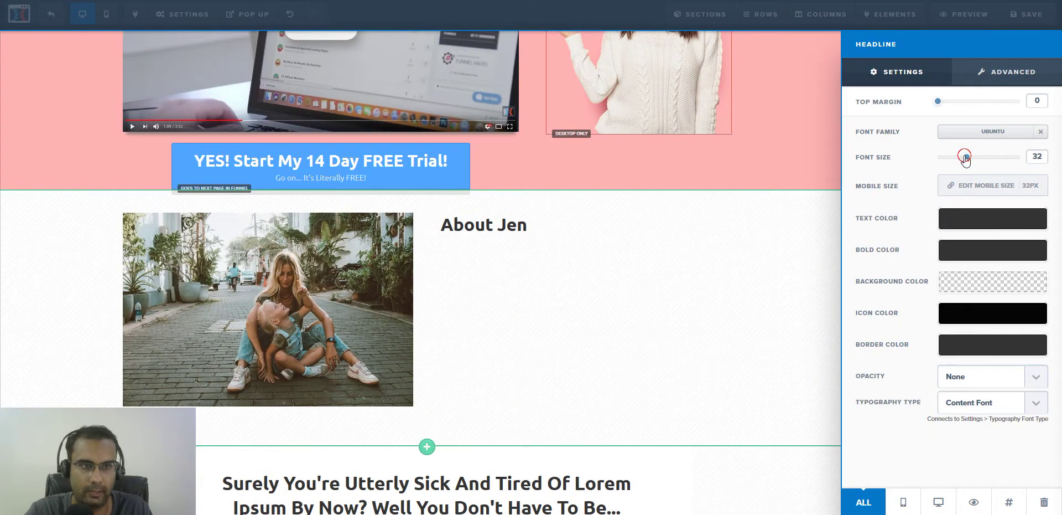
pyautogui.moveTo(965, 157); pyautogui.dragTo(990, 161)
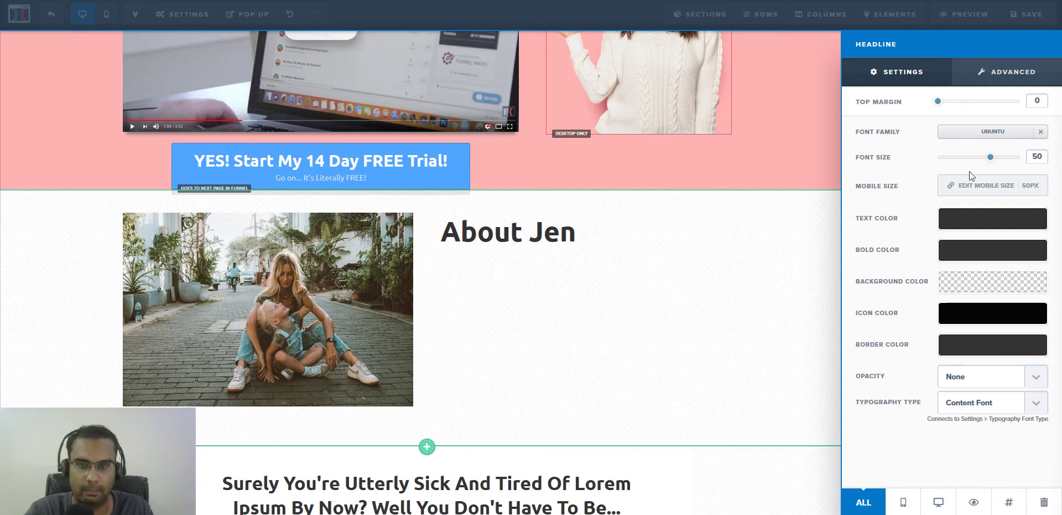
pyautogui.click(659, 327)
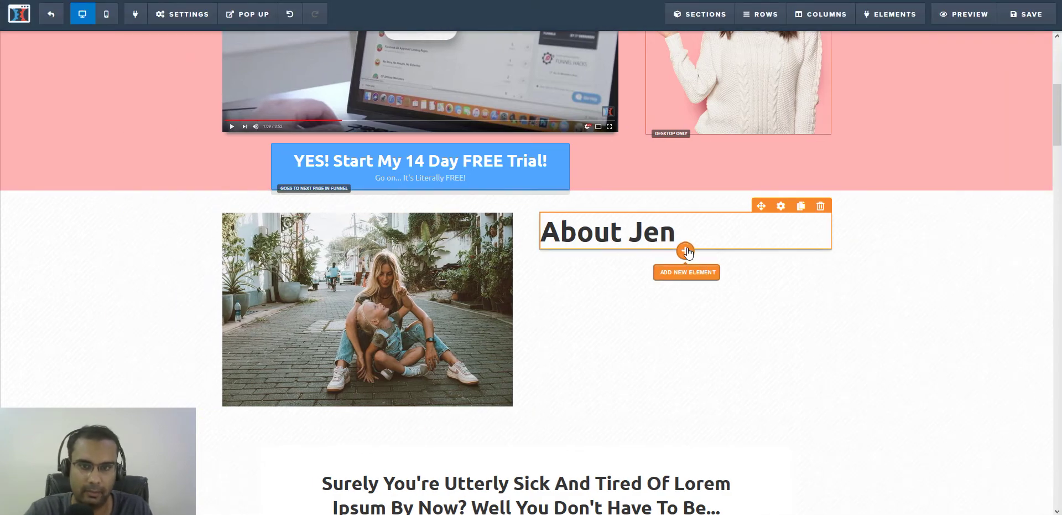
# Add a divider element directly below the "About" headline
pyautogui.click(687, 252)
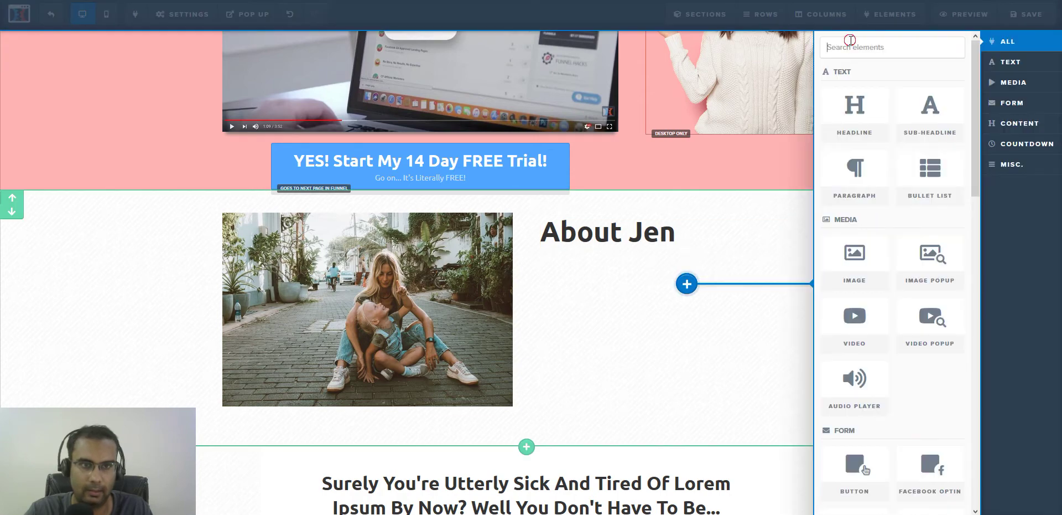
pyautogui.click(851, 41)
pyautogui.write('divi')
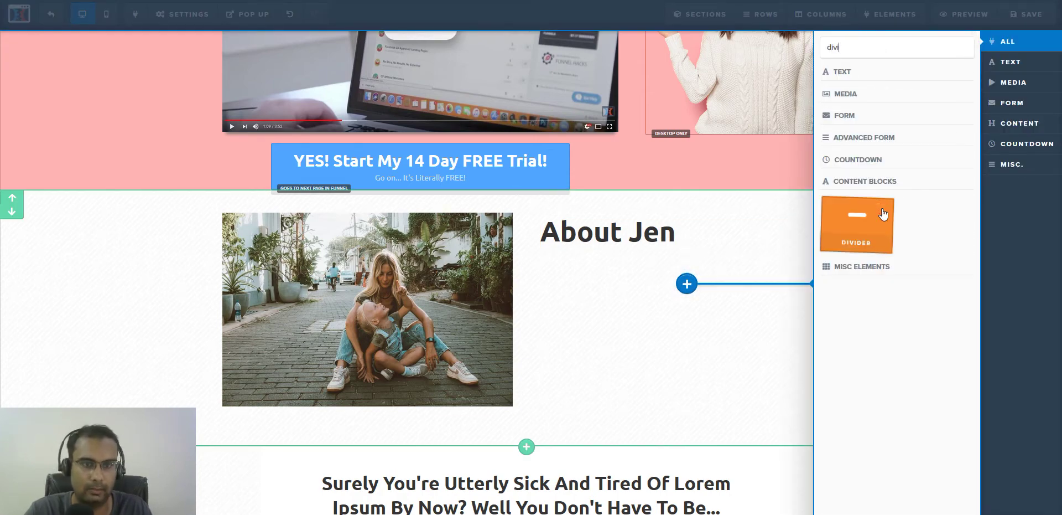
pyautogui.click(880, 217)
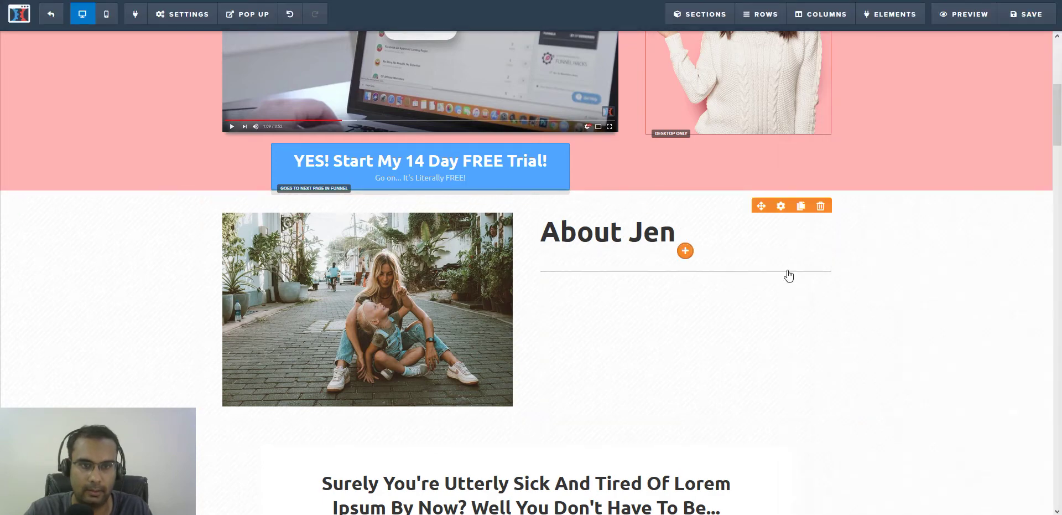
# Set the divider's top margin to 10 and its height to 3px
pyautogui.click(789, 270)
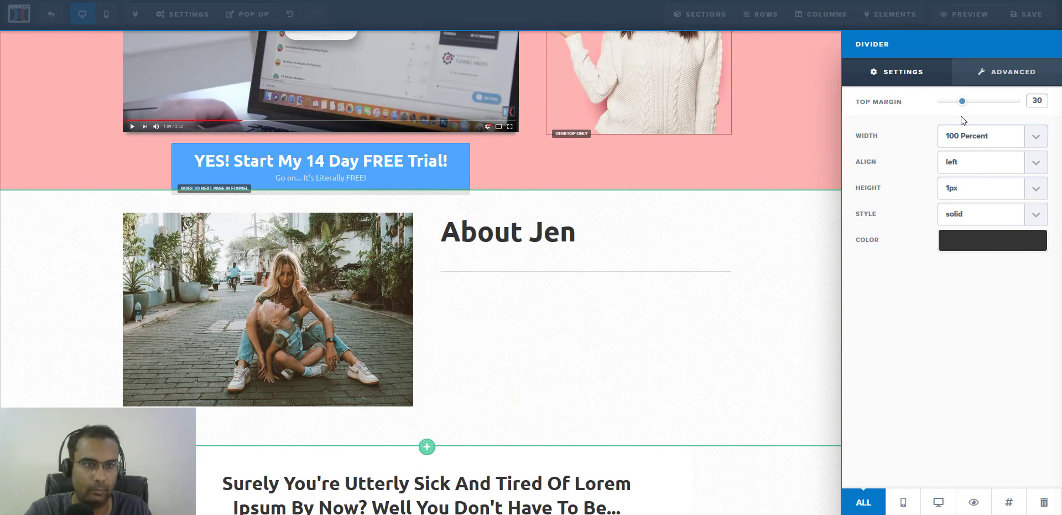
pyautogui.moveTo(963, 101); pyautogui.dragTo(948, 102)
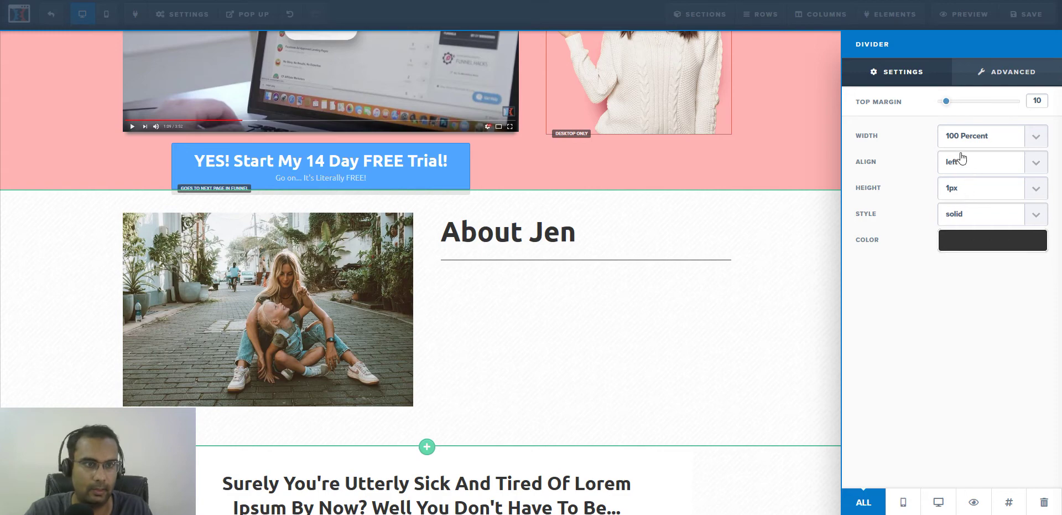
pyautogui.click(964, 189)
pyautogui.click(964, 235)
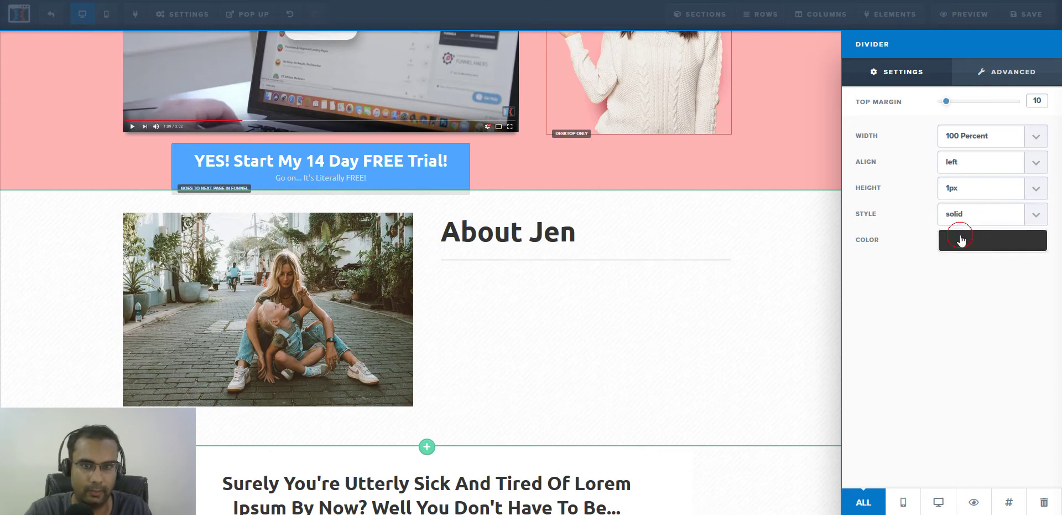
# Change the divider's colour to the recently used pink #ffb1b1
pyautogui.click(965, 243)
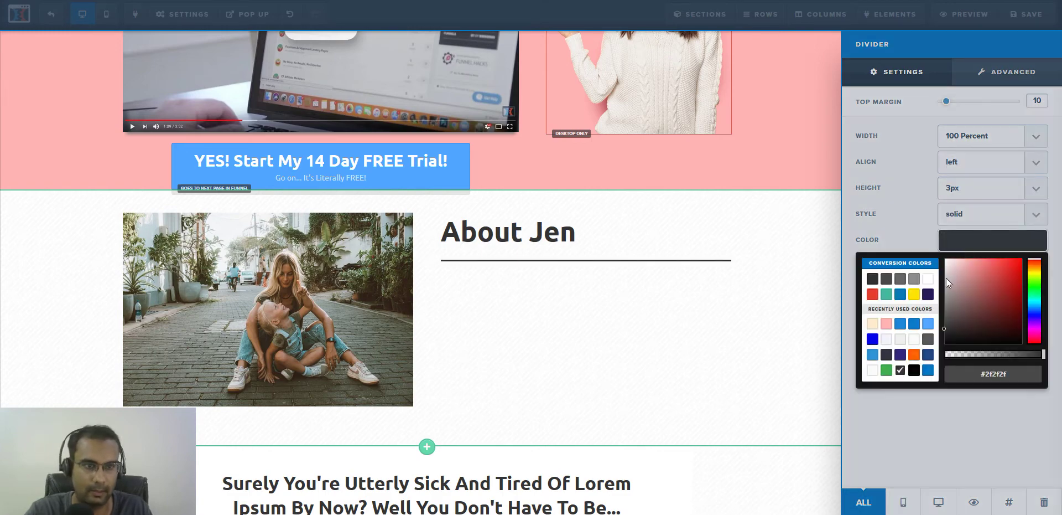
pyautogui.click(886, 324)
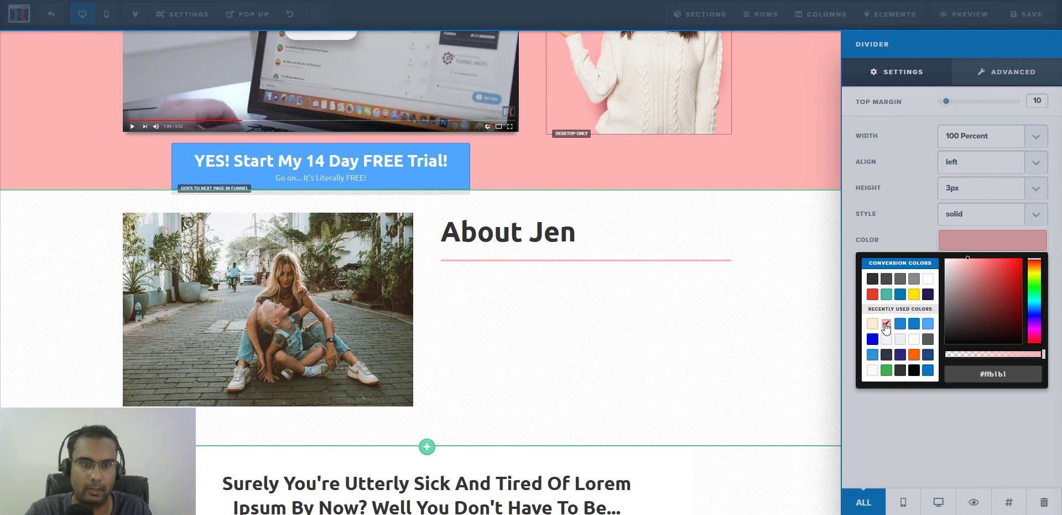
pyautogui.click(780, 252)
pyautogui.click(781, 252)
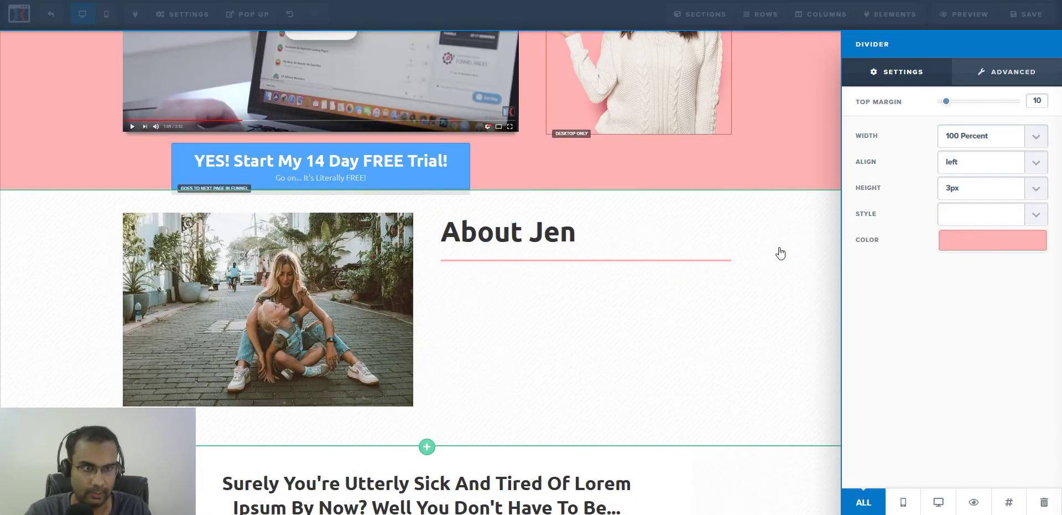
# Shorten the divider below the headline to a width of 25 Percent
pyautogui.click(969, 138)
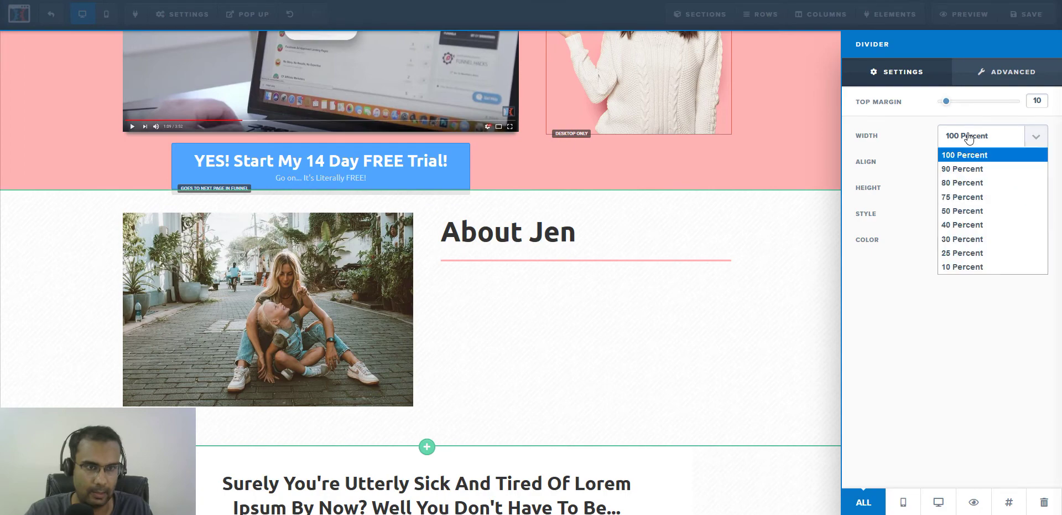
pyautogui.click(958, 267)
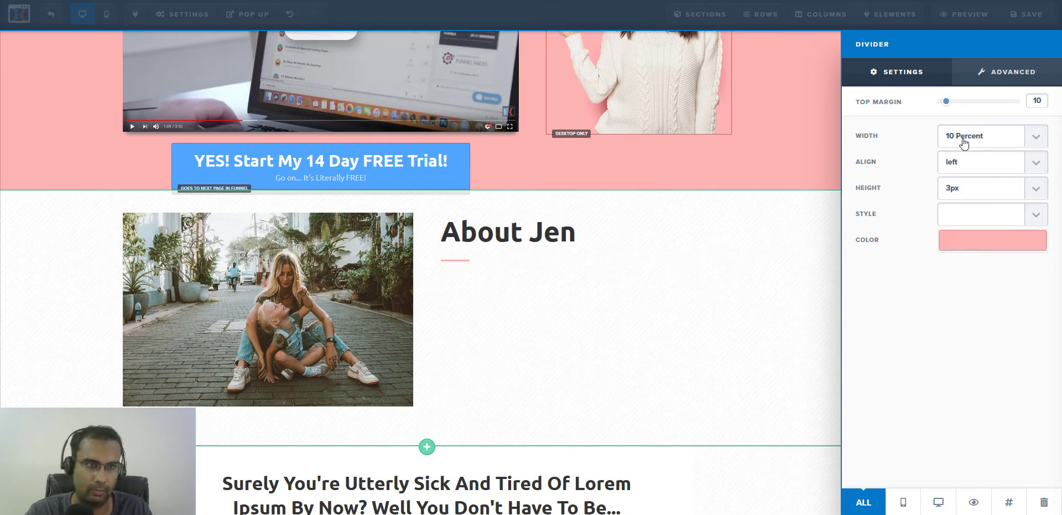
pyautogui.click(963, 139)
pyautogui.click(957, 253)
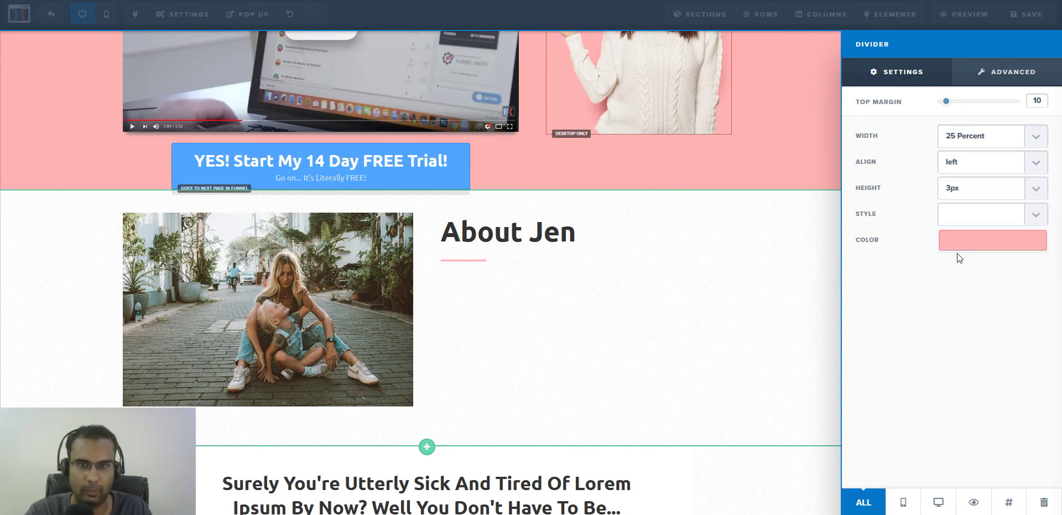
pyautogui.click(668, 257)
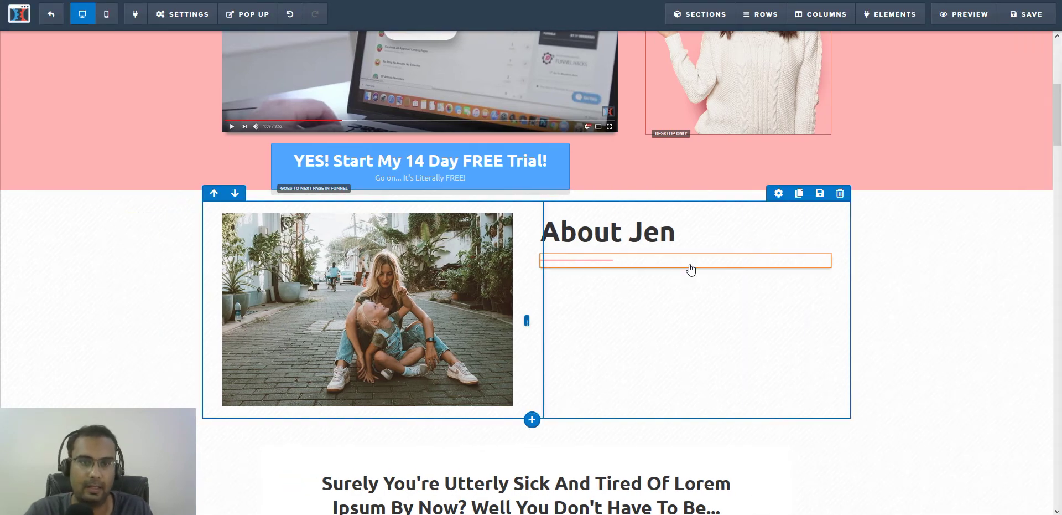
# Add a paragraph element below the divider and align its text left
pyautogui.click(686, 268)
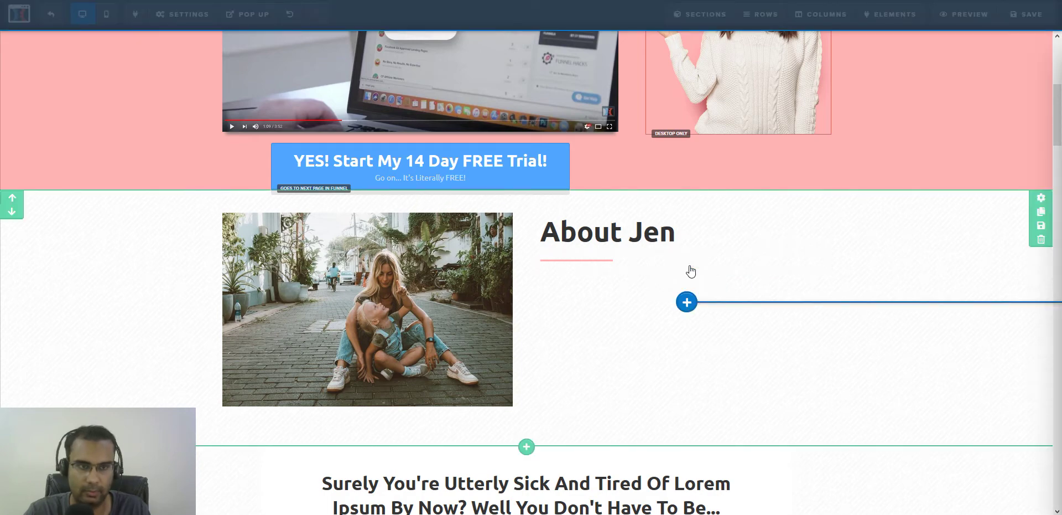
pyautogui.moveTo(691, 271); pyautogui.dragTo(629, 298)
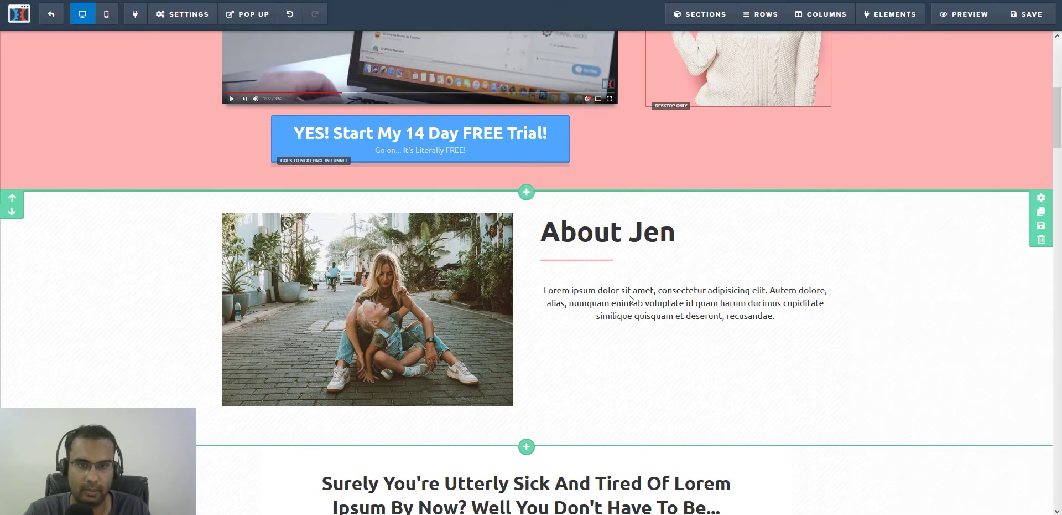
pyautogui.click(640, 300)
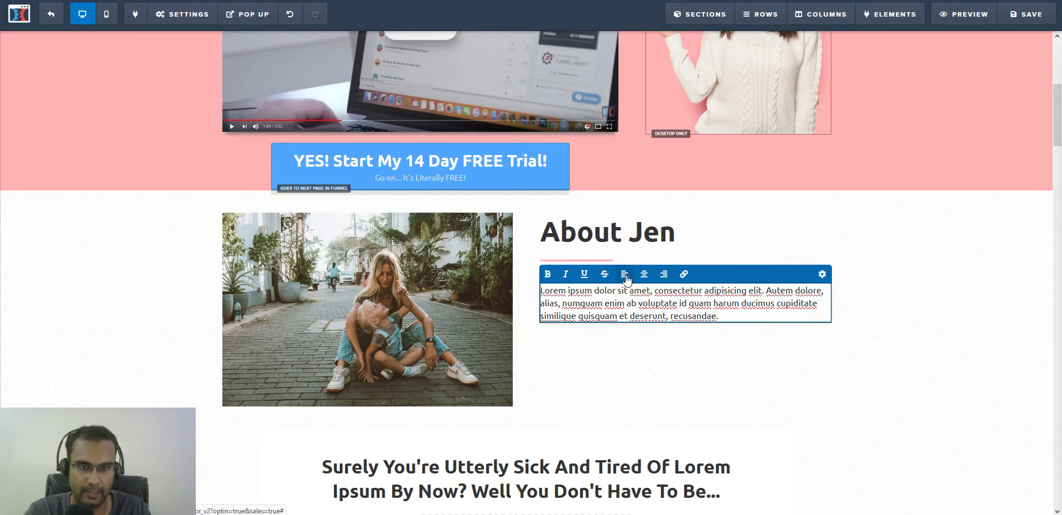
pyautogui.click(625, 274)
# Set the new paragraph's top margin to 15 and its font size to 18
pyautogui.click(824, 273)
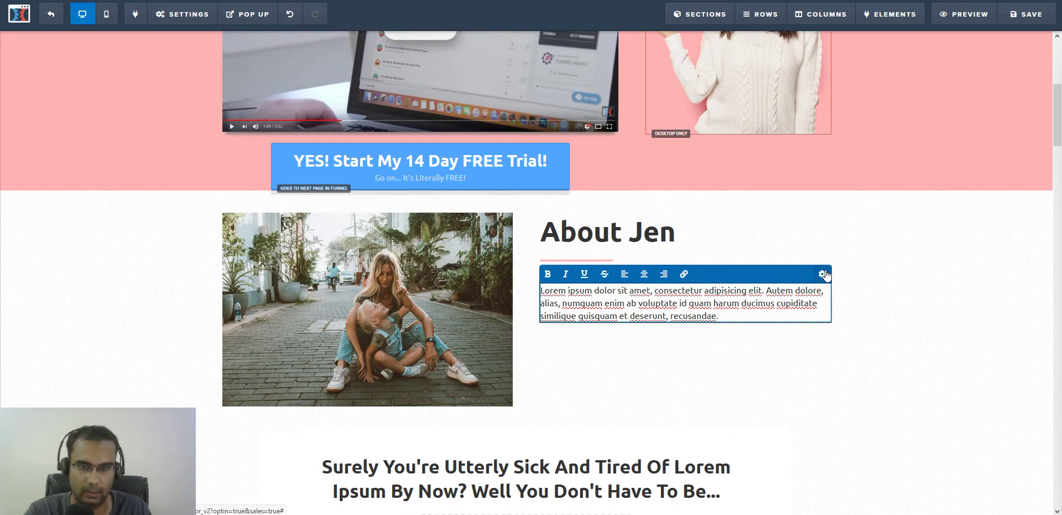
pyautogui.click(823, 274)
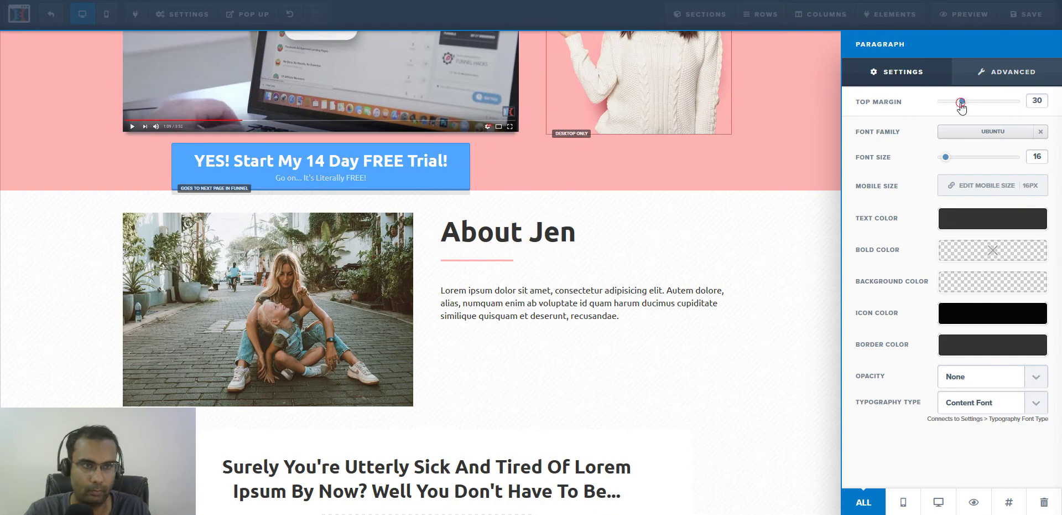
pyautogui.moveTo(962, 103); pyautogui.dragTo(947, 106)
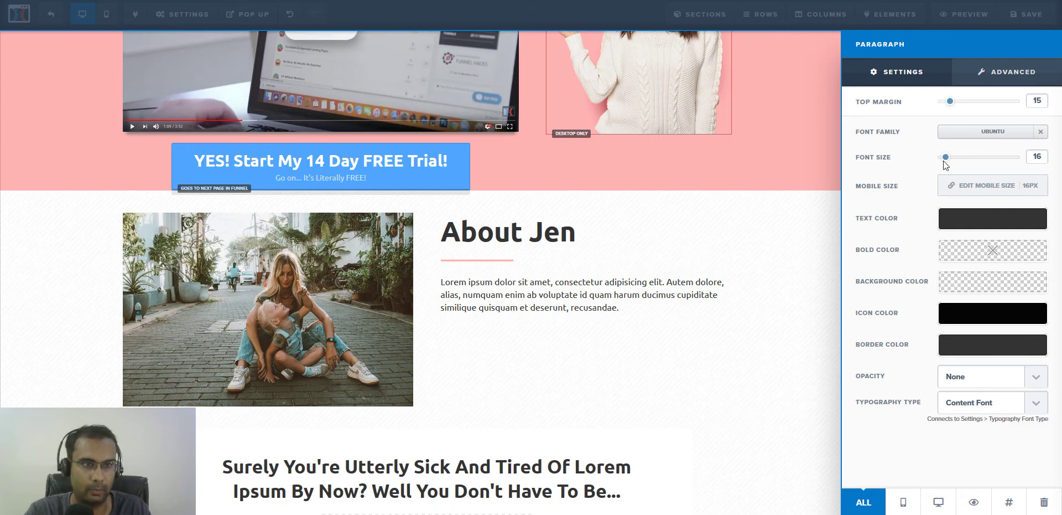
pyautogui.moveTo(947, 160); pyautogui.dragTo(949, 161)
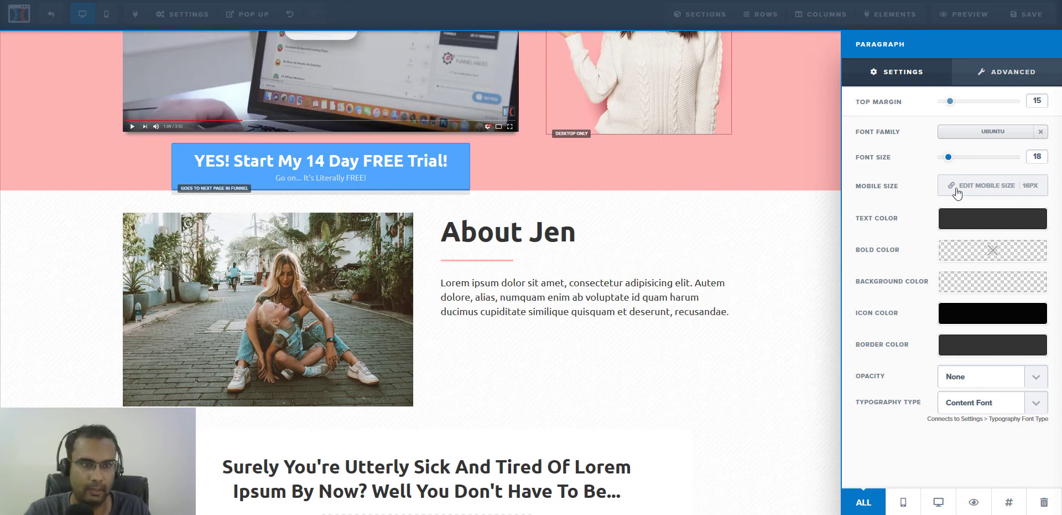
# Change the paragraph's text colour to the dark grey #474747
pyautogui.click(973, 220)
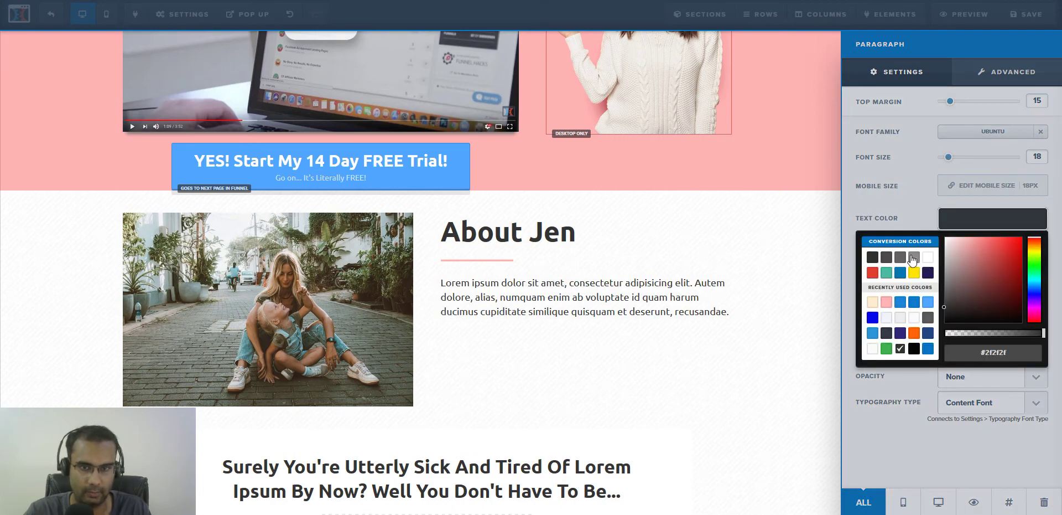
pyautogui.click(913, 258)
pyautogui.click(887, 258)
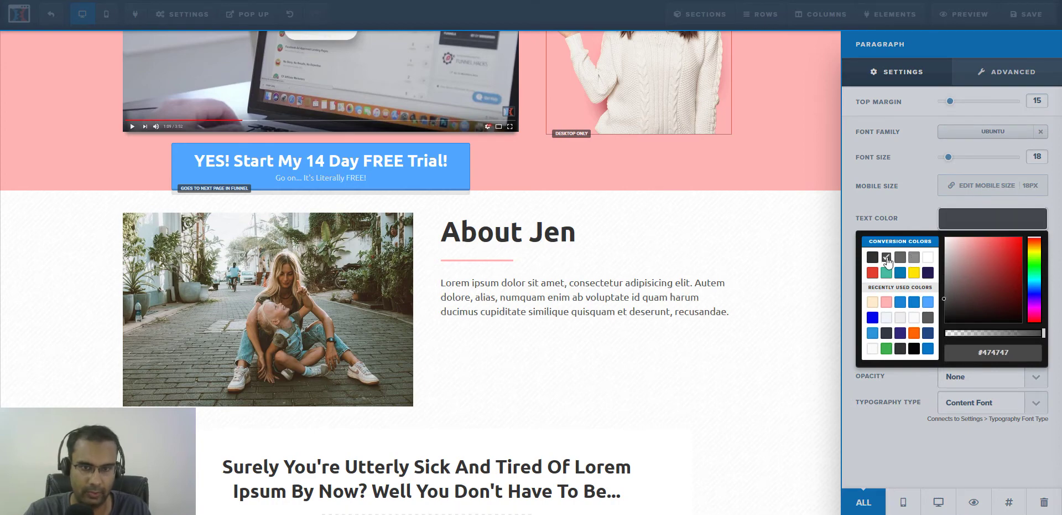
pyautogui.click(623, 312)
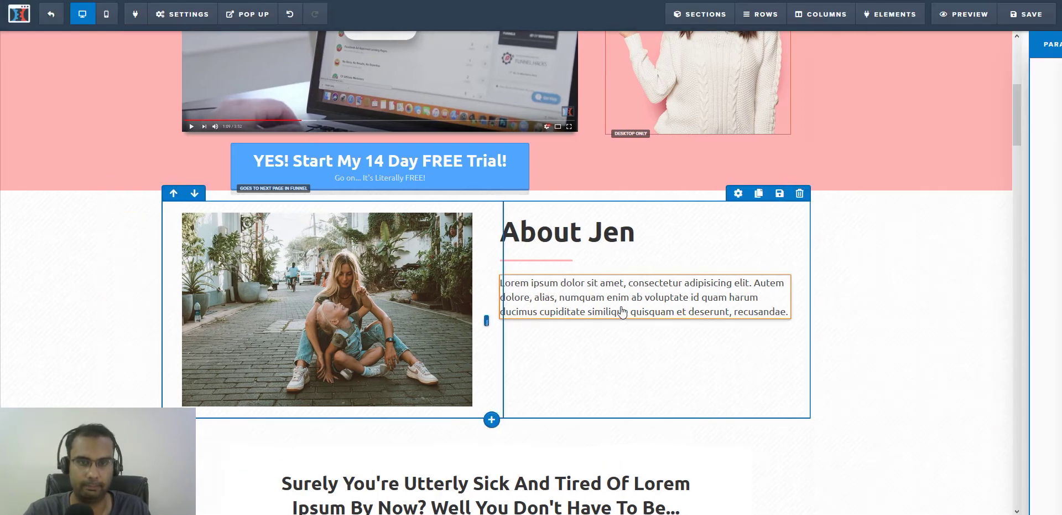
# Copy the Lorem ipsum text of the about paragraph and paste it twice below as two further paragraphs
pyautogui.click(547, 283)
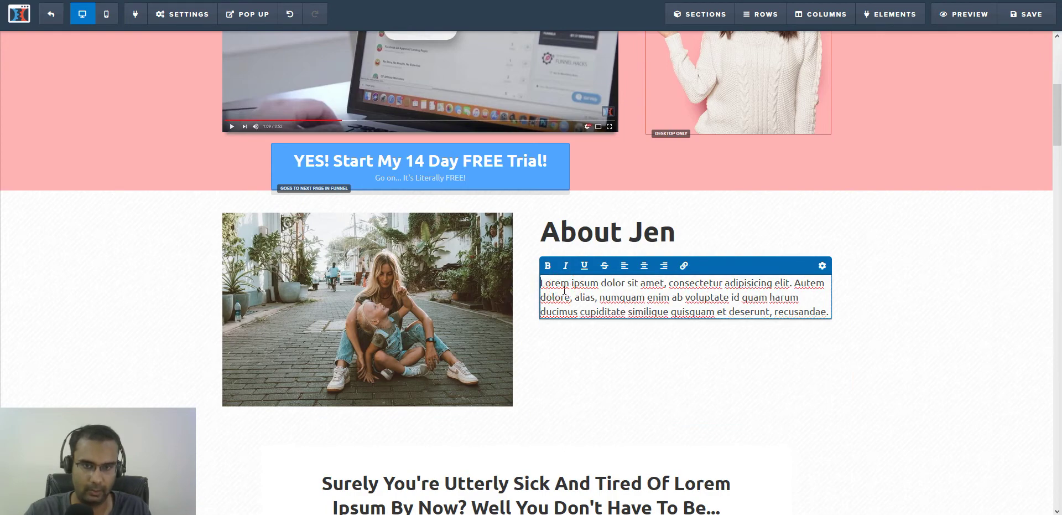
pyautogui.tripleClick(564, 290)
pyautogui.hotkey('ctrl', 'c')
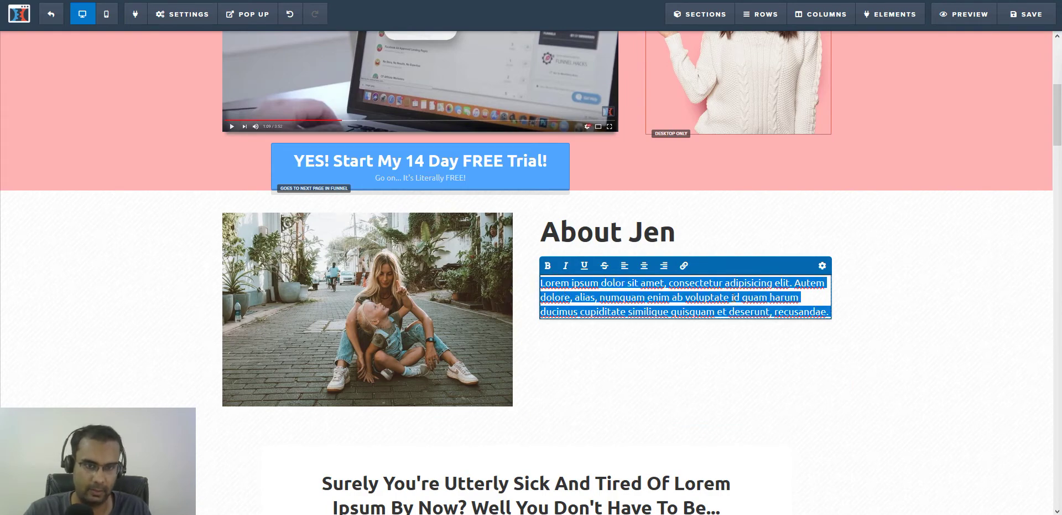
pyautogui.click(741, 297)
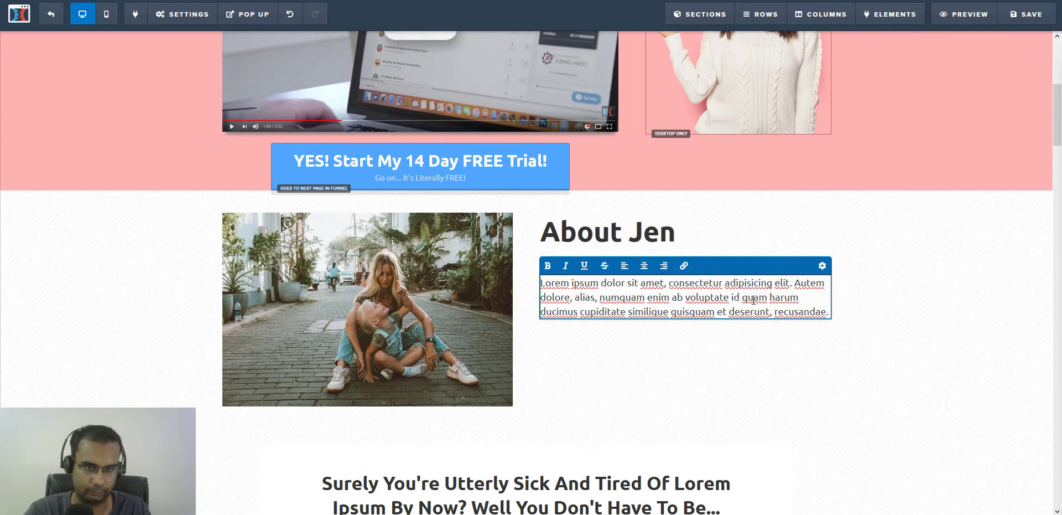
pyautogui.click(830, 312)
pyautogui.press('Return')
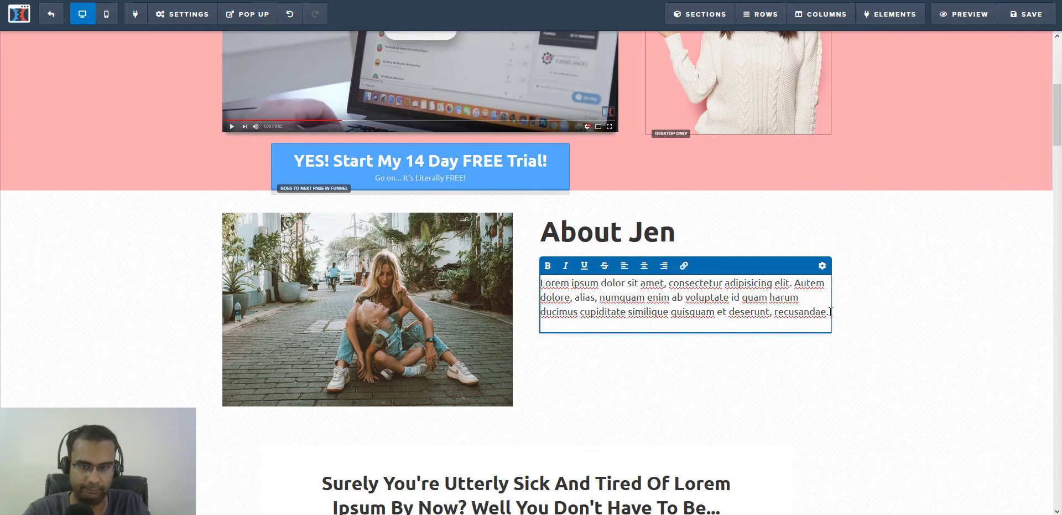
pyautogui.hotkey('ctrl', 'v')
pyautogui.press('Return')
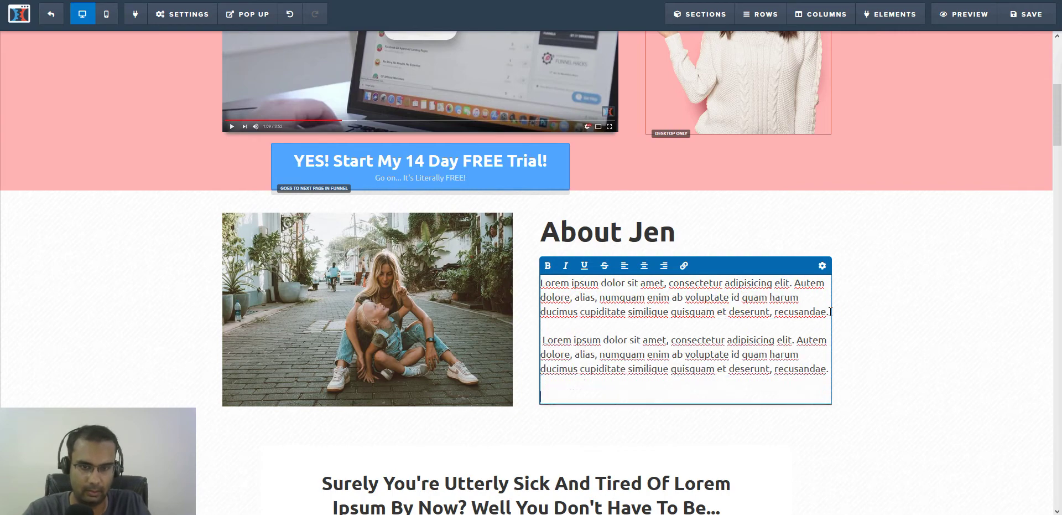
pyautogui.hotkey('ctrl', 'v')
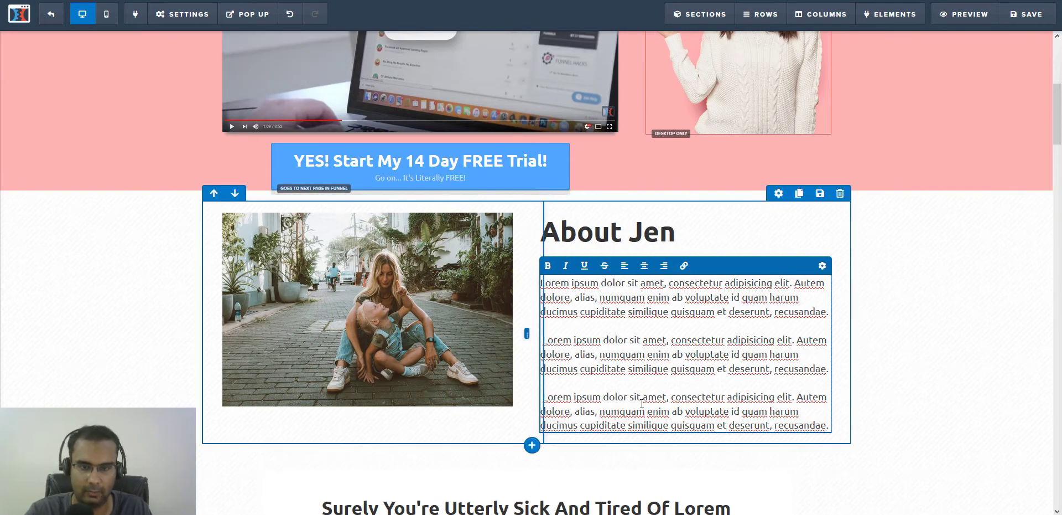
# Shorten the third Lorem ipsum paragraph by deleting everything after "alias"
pyautogui.tripleClick(610, 411)
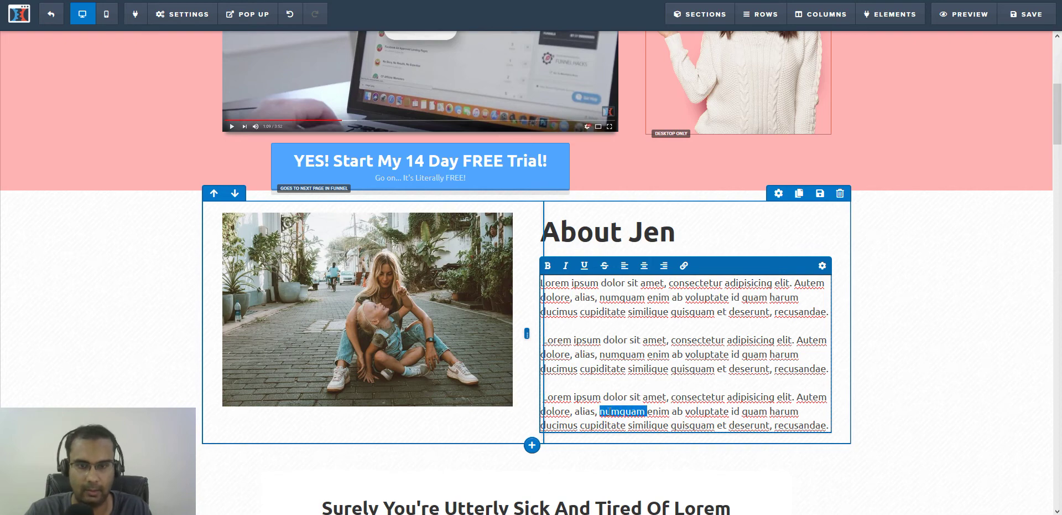
pyautogui.moveTo(598, 412); pyautogui.dragTo(828, 429)
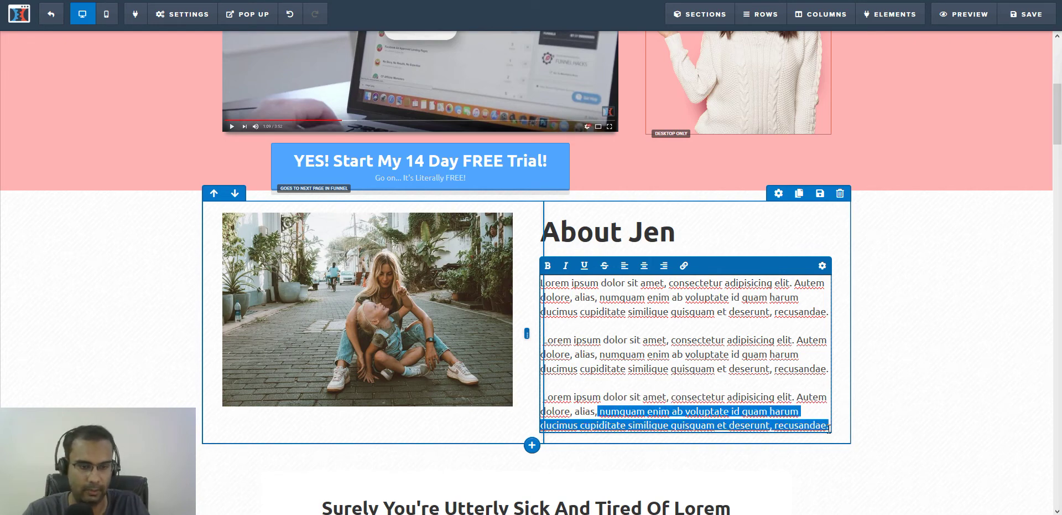
pyautogui.press('BackSpace')
pyautogui.press('BackSpace')
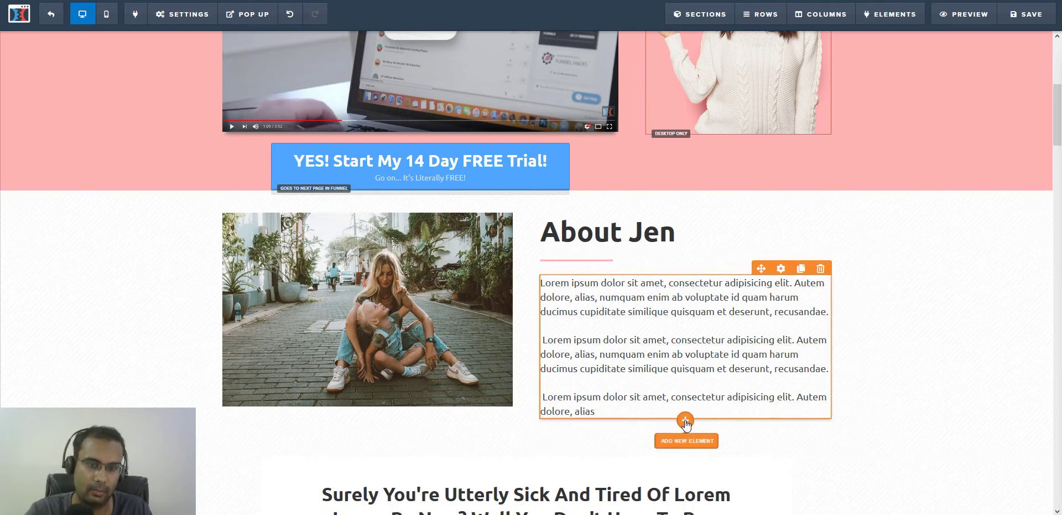
# Duplicate the free trial button from the pink section and place the copy below the about paragraphs
pyautogui.click(685, 421)
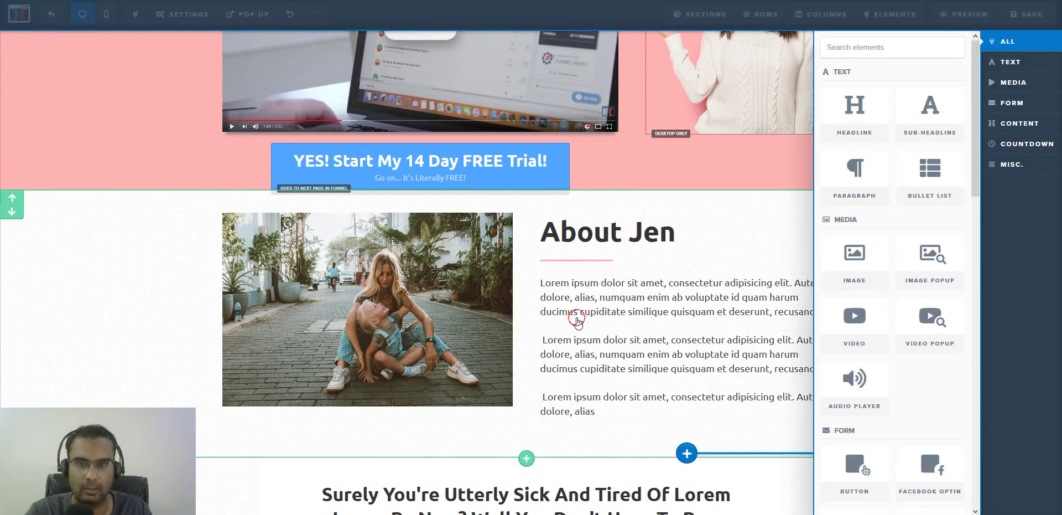
pyautogui.click(533, 174)
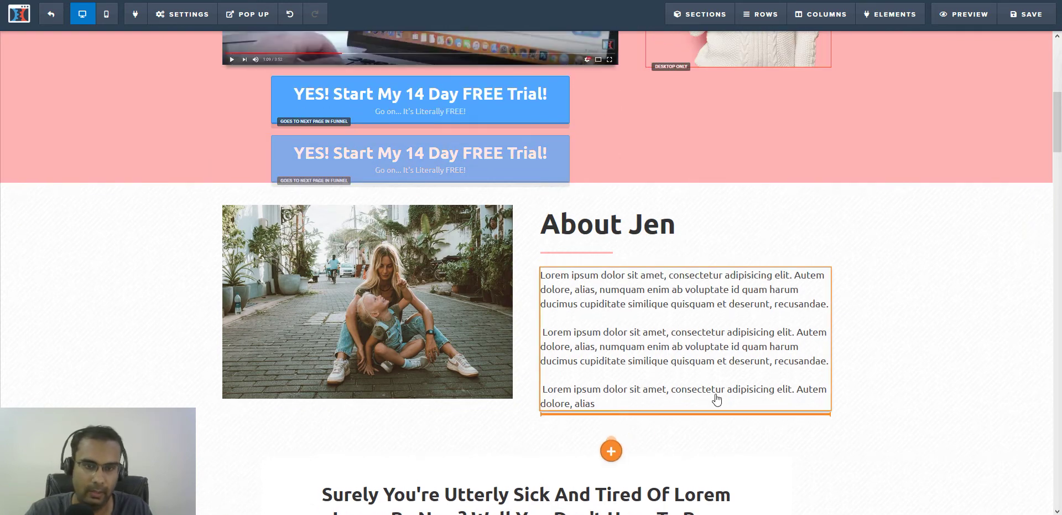
pyautogui.moveTo(717, 398); pyautogui.dragTo(713, 402)
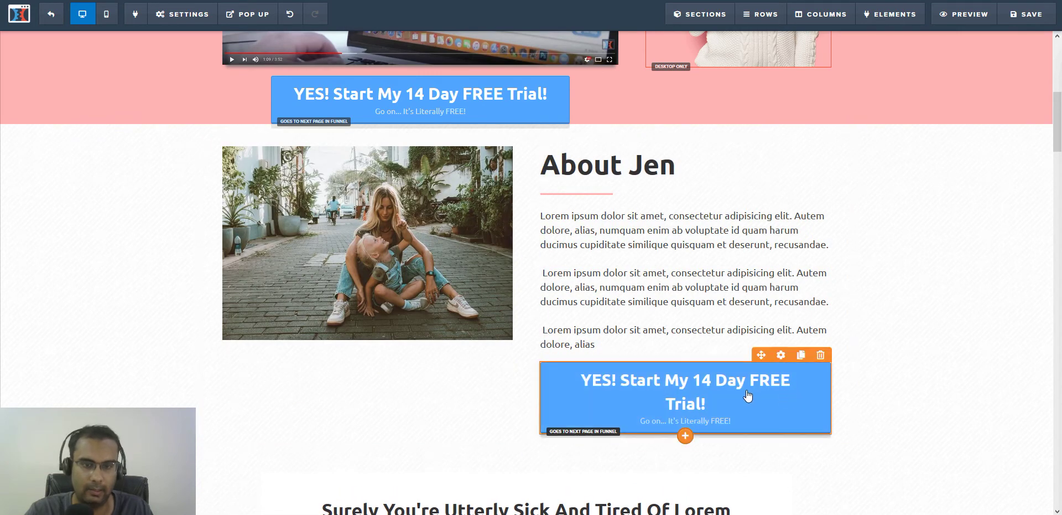
# Apply the Pill Button theme to the copied trial button below the about text
pyautogui.click(781, 355)
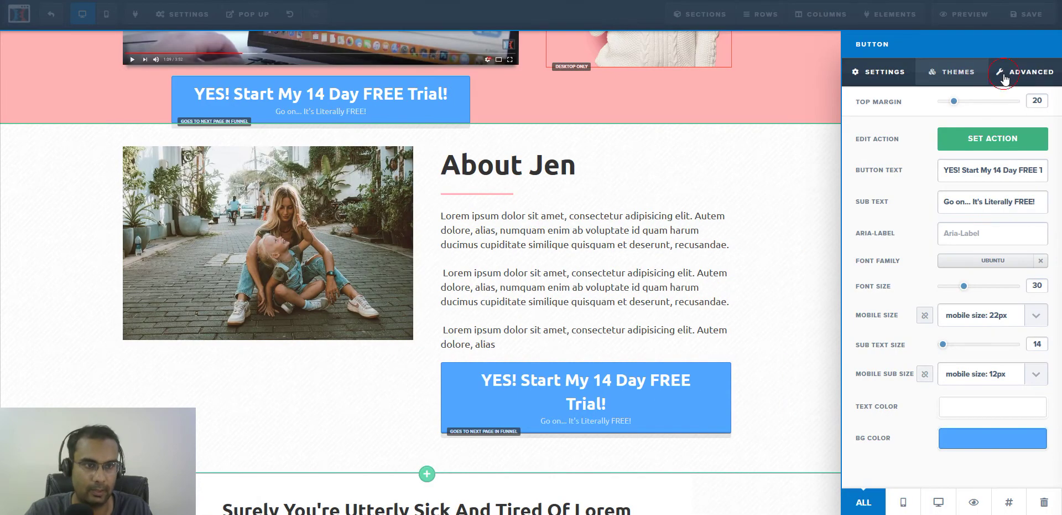
pyautogui.click(1004, 80)
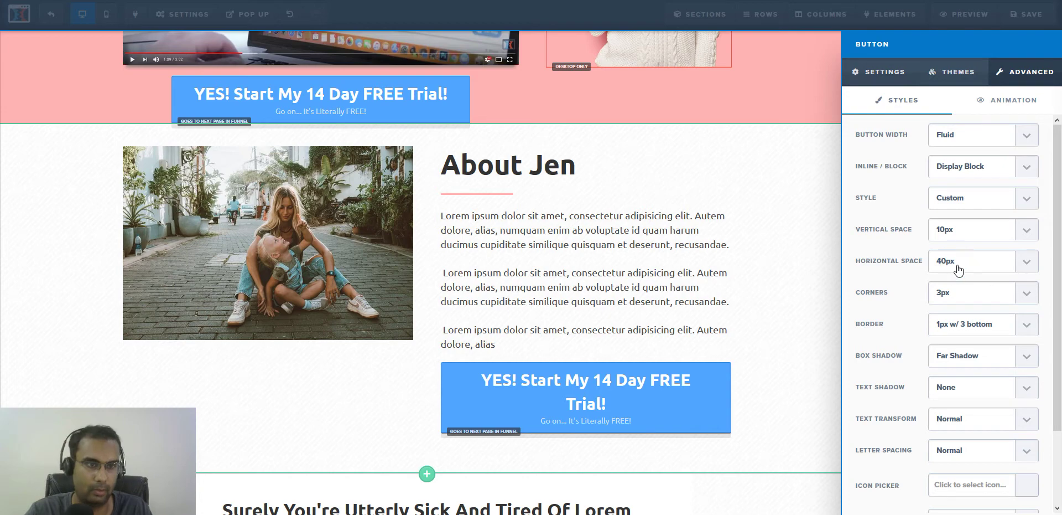
pyautogui.click(951, 231)
pyautogui.click(947, 290)
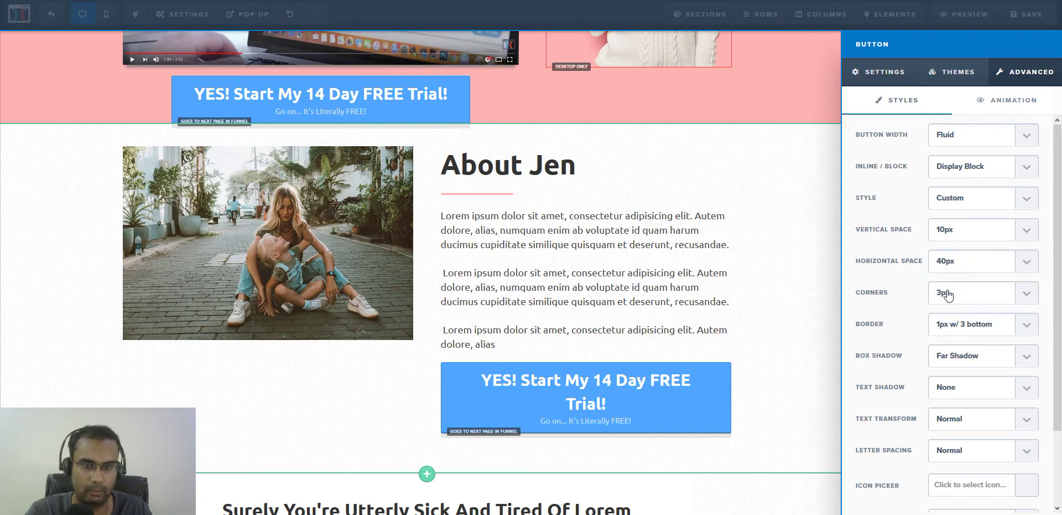
pyautogui.click(944, 77)
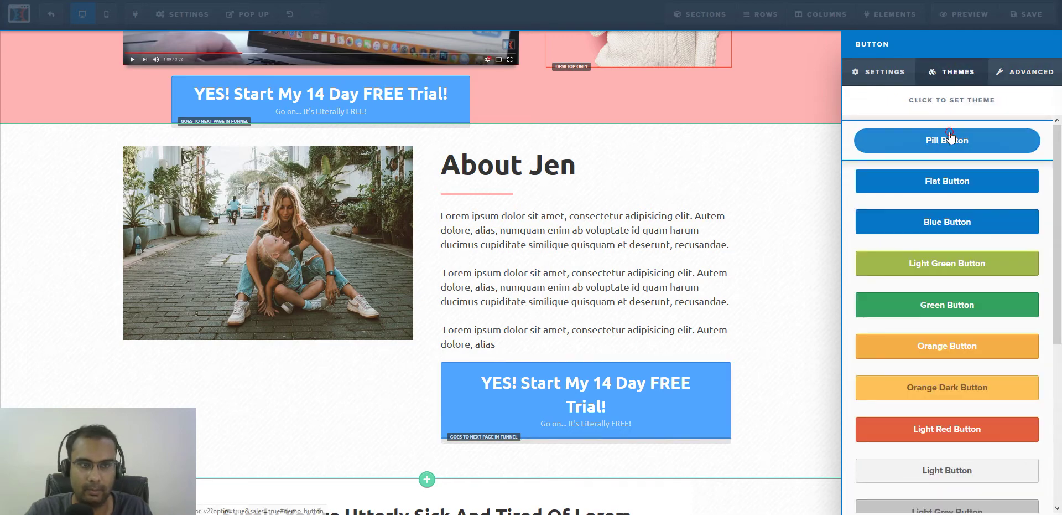
pyautogui.click(949, 133)
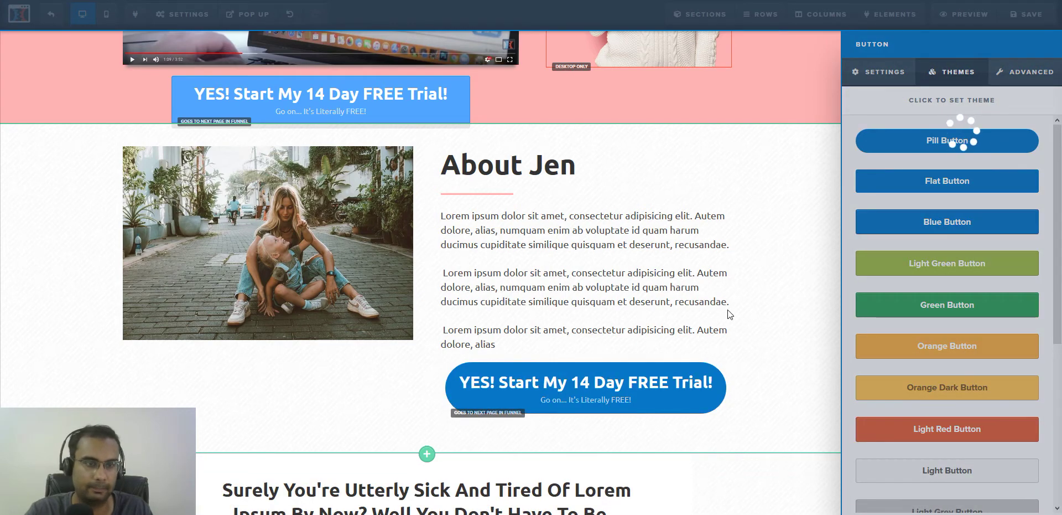
# Set the pill button's horizontal space to 40px and its vertical space to 15px
pyautogui.click(1019, 83)
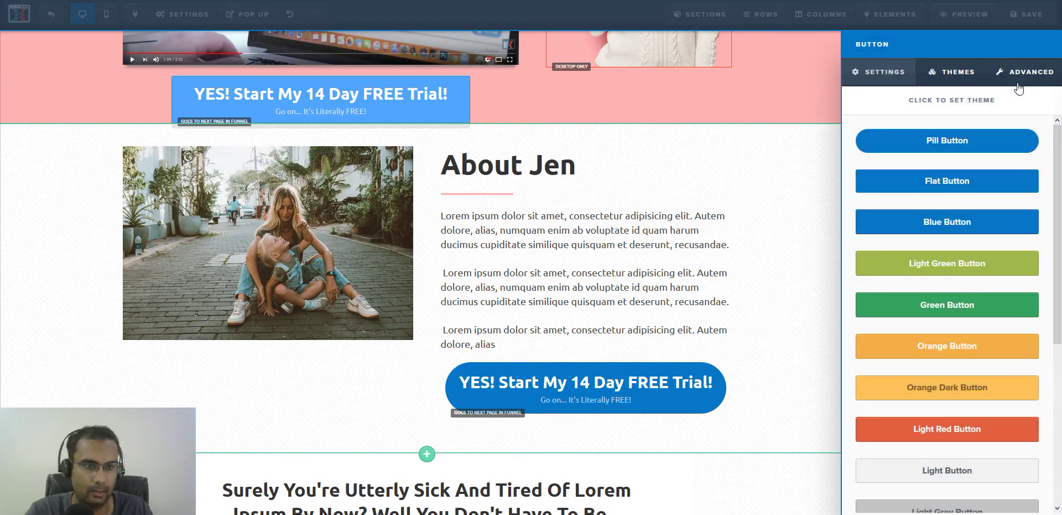
pyautogui.click(1019, 87)
pyautogui.click(961, 265)
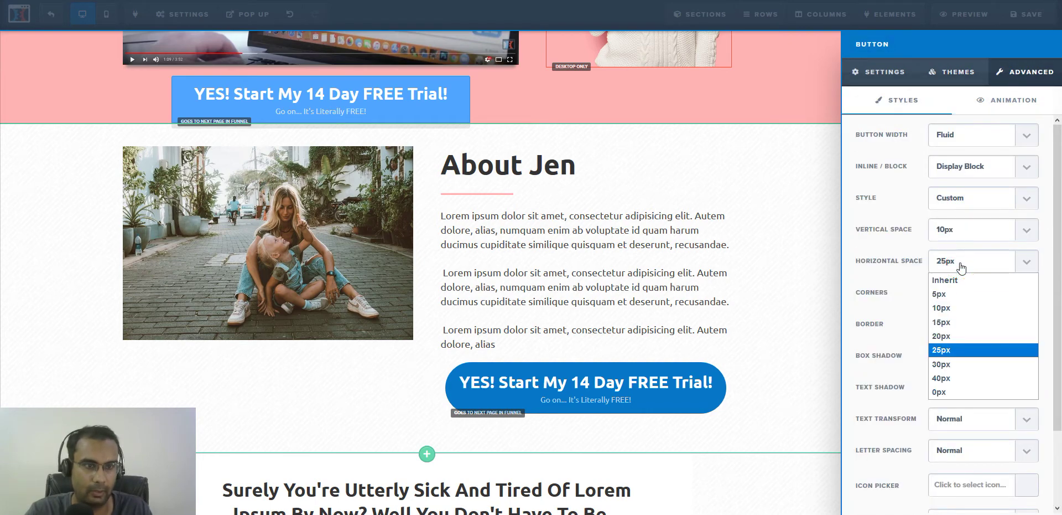
pyautogui.click(954, 376)
pyautogui.click(961, 230)
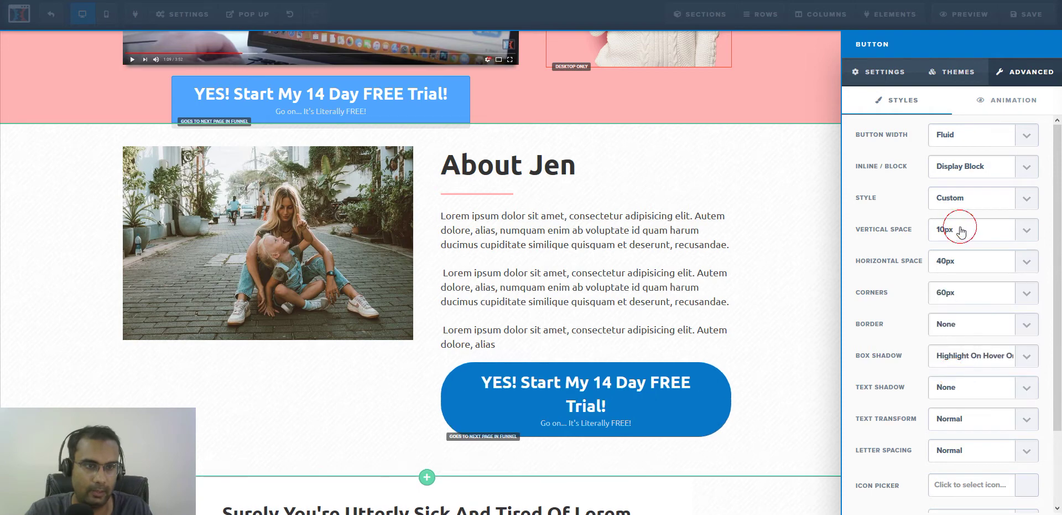
pyautogui.click(951, 296)
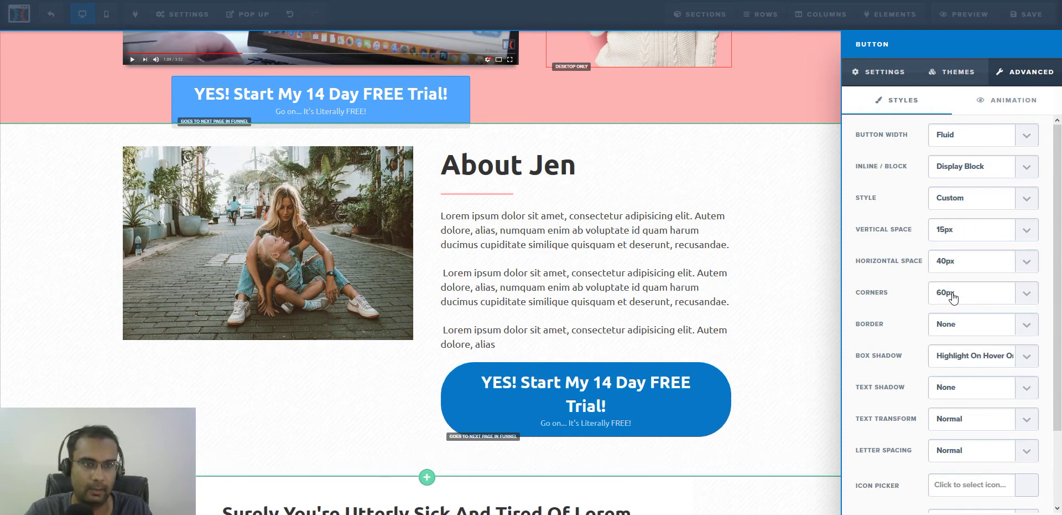
pyautogui.click(579, 356)
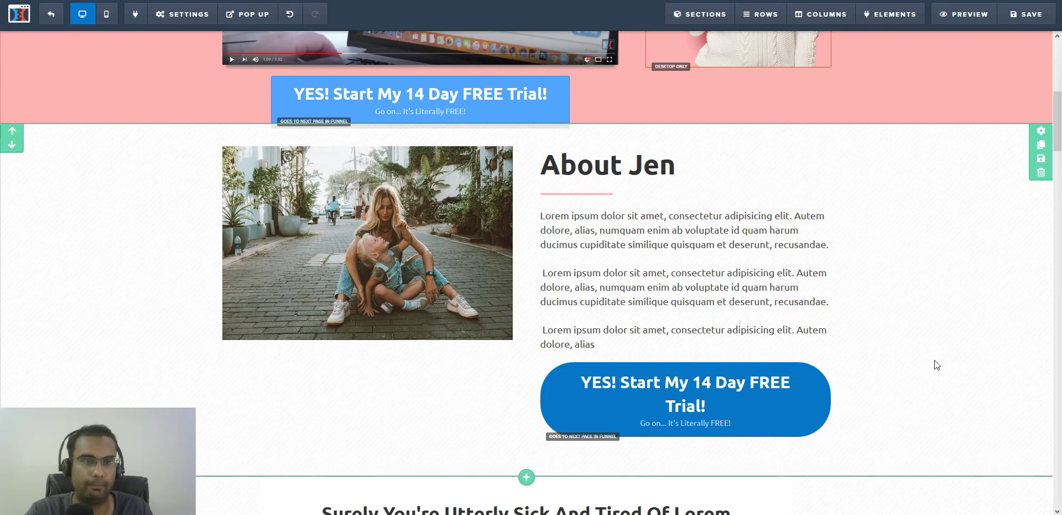
# Change the about section's CSS title to cfdt-full-width and update it
pyautogui.click(1042, 133)
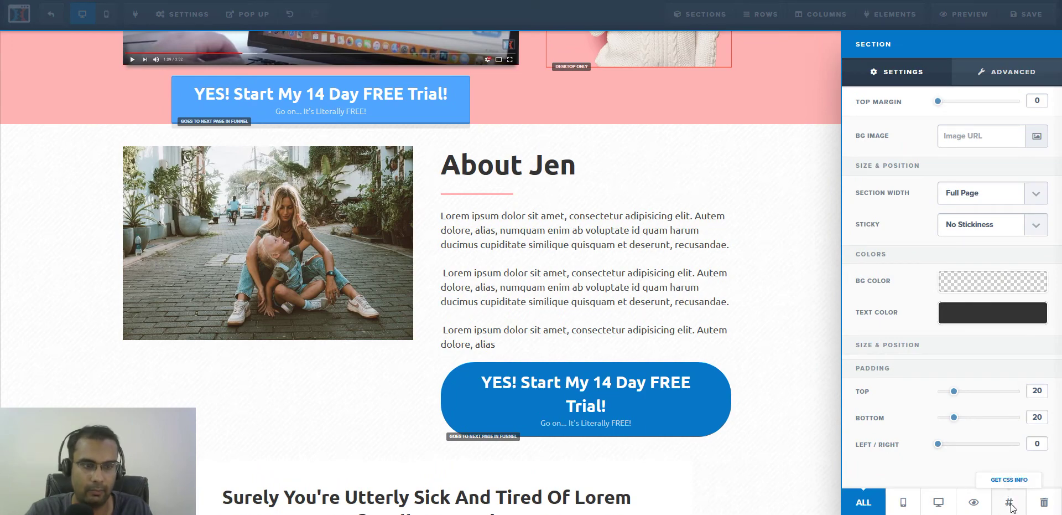
pyautogui.click(1010, 502)
pyautogui.doubleClick(454, 145)
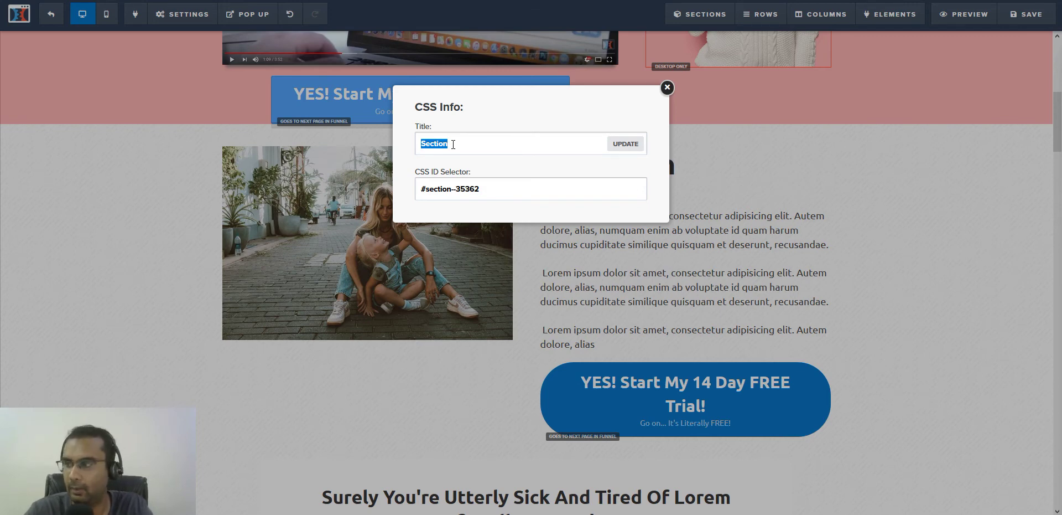
pyautogui.write('cf')
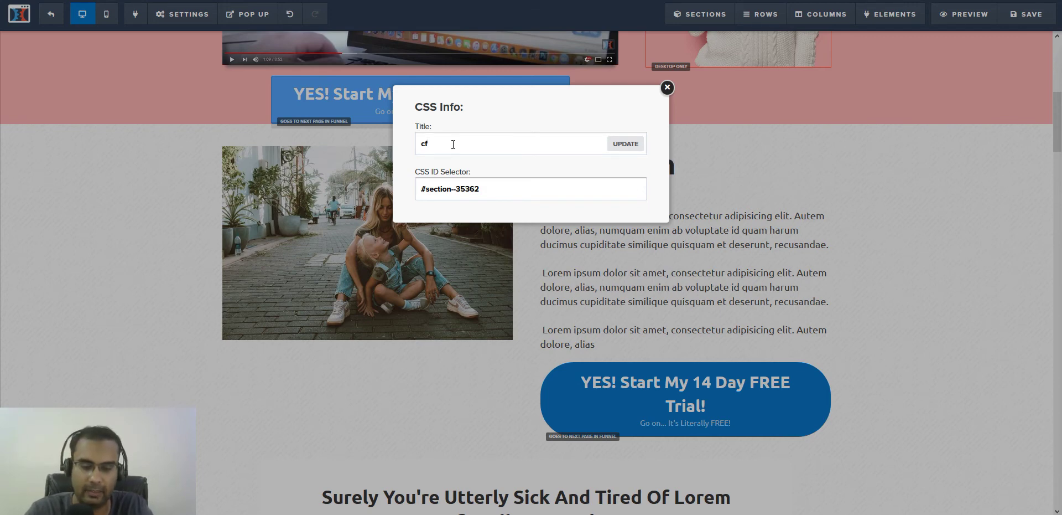
pyautogui.write('dt-fu')
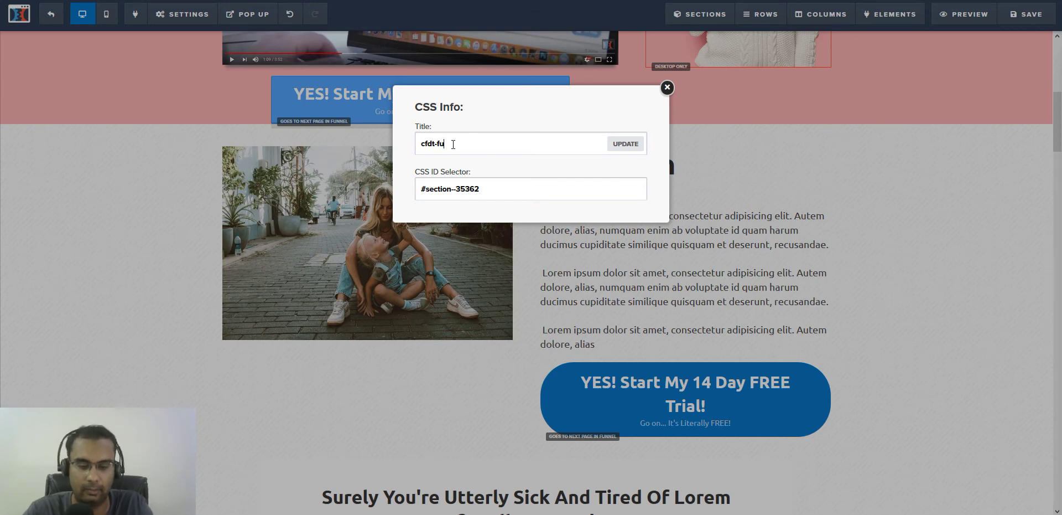
pyautogui.write('ll-width')
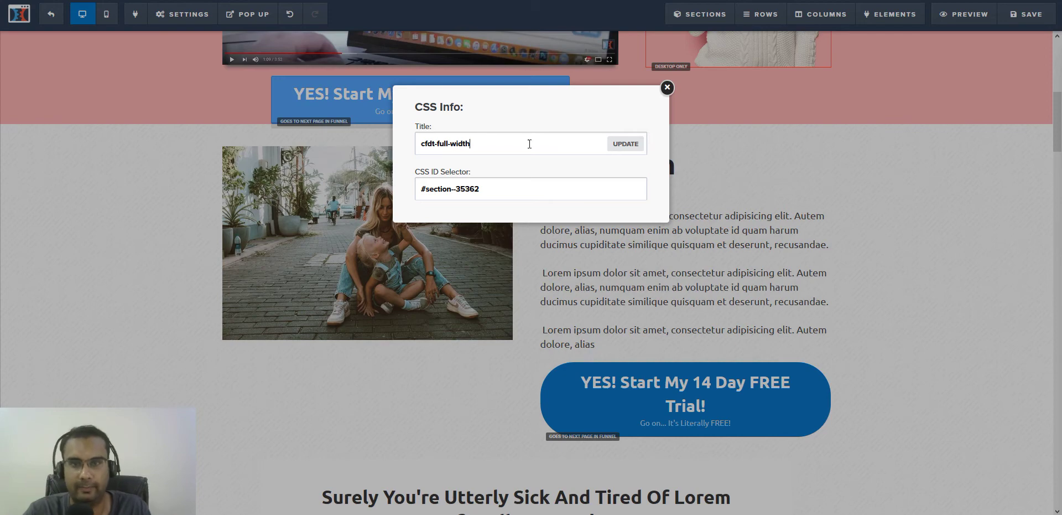
pyautogui.click(626, 145)
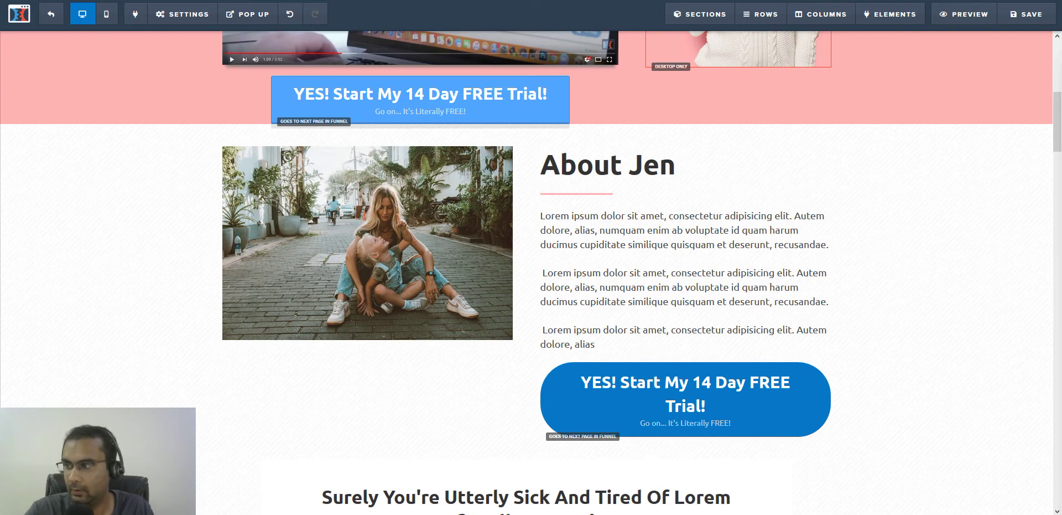
# Paste the copied CF Full Width Rows code into the page's custom CSS and close the editor
pyautogui.click(196, 16)
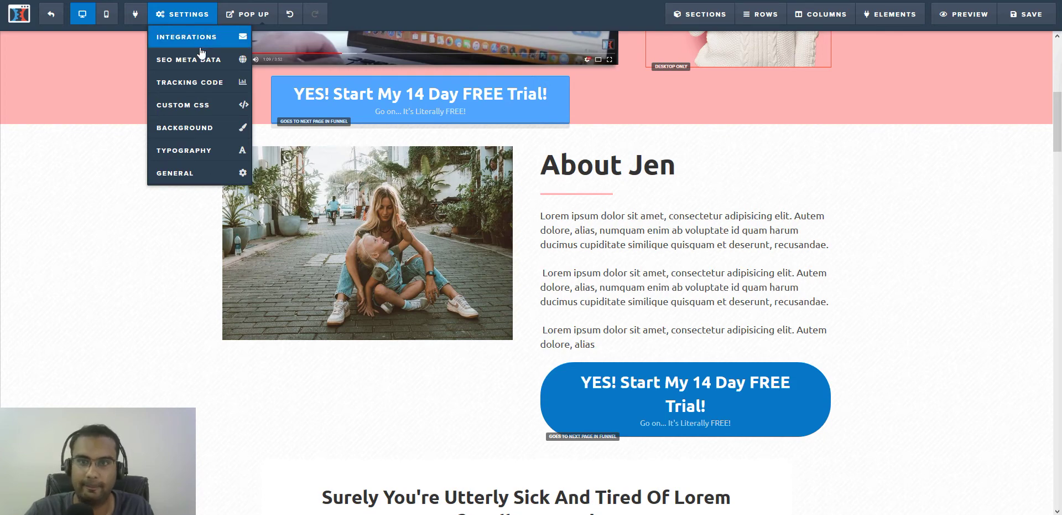
pyautogui.click(208, 105)
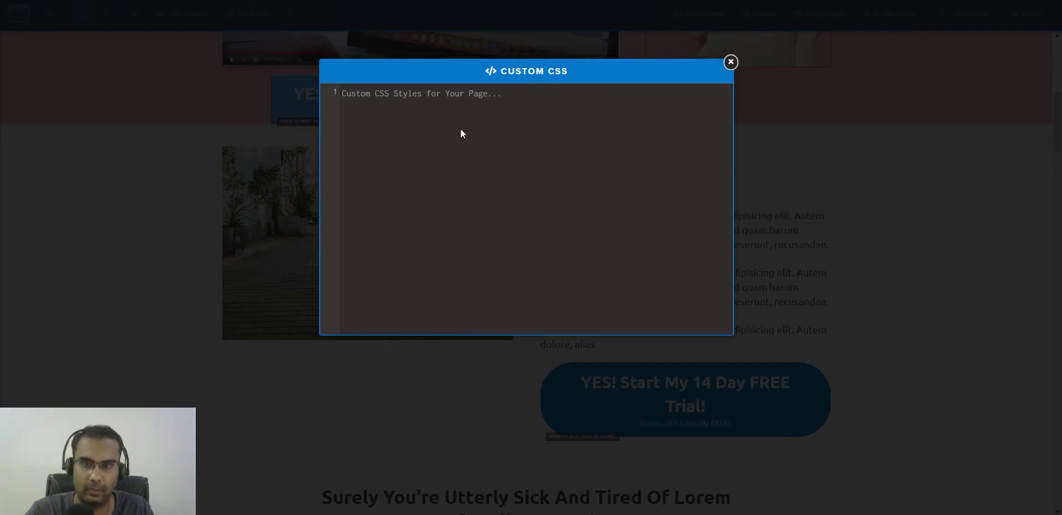
pyautogui.hotkey('ctrl', 'v')
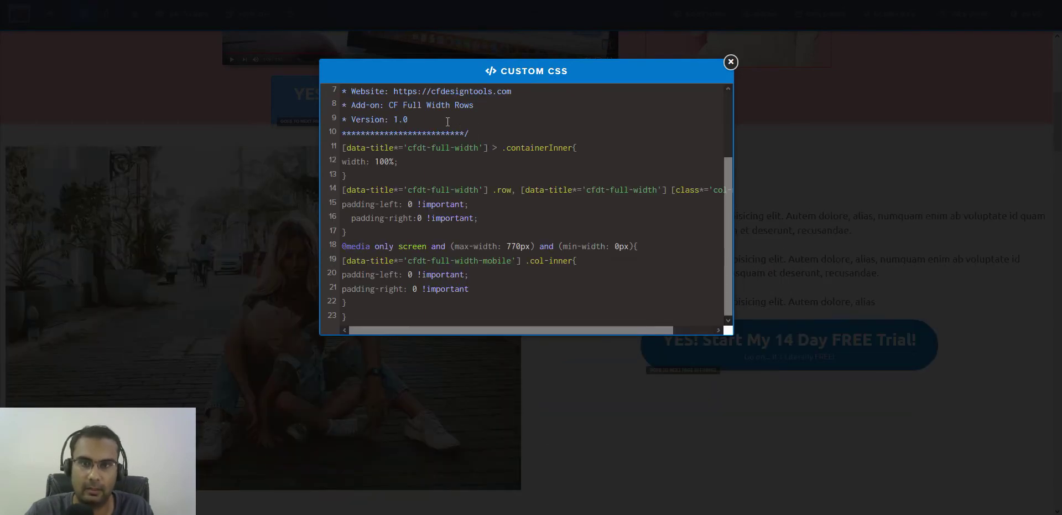
pyautogui.scroll(3, 461, 129)
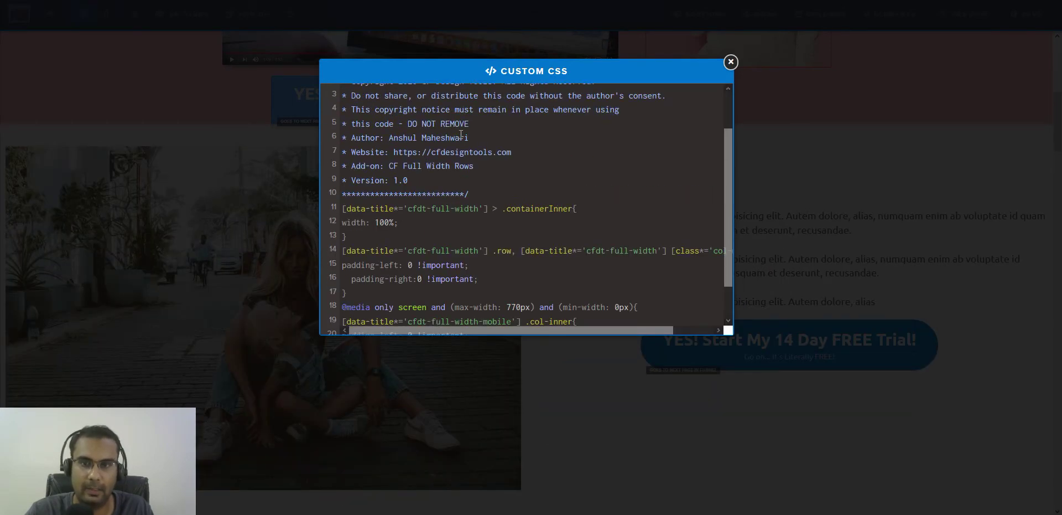
pyautogui.click(233, 217)
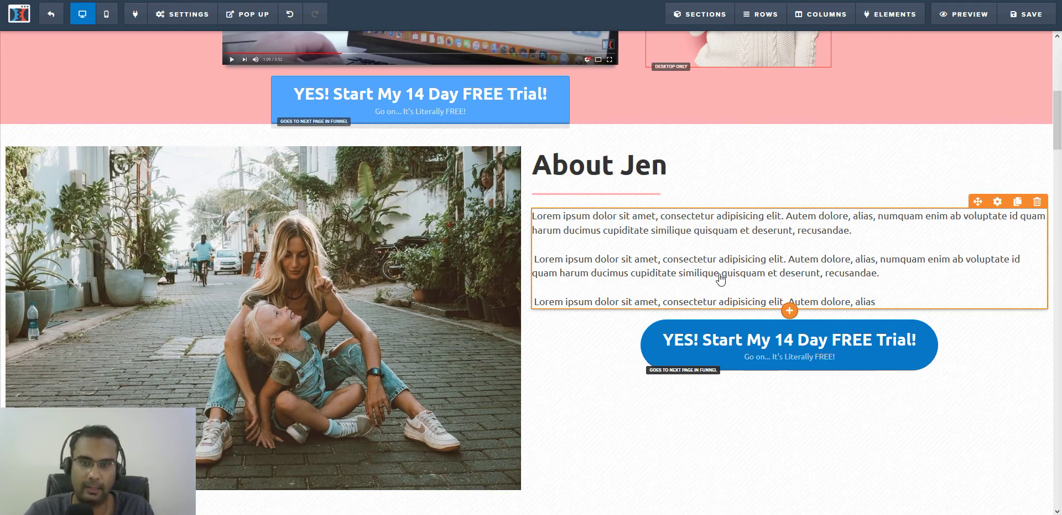
# Set the about section's background colour to the recently used cream #ffebcd
pyautogui.scroll(-2, 581, 283)
pyautogui.scroll(3, 581, 283)
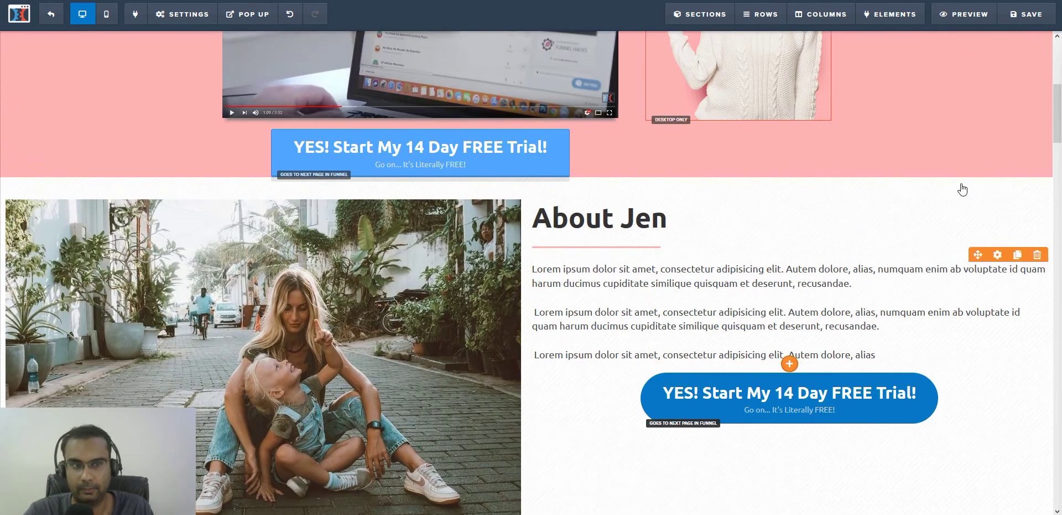
pyautogui.moveTo(1041, 188)
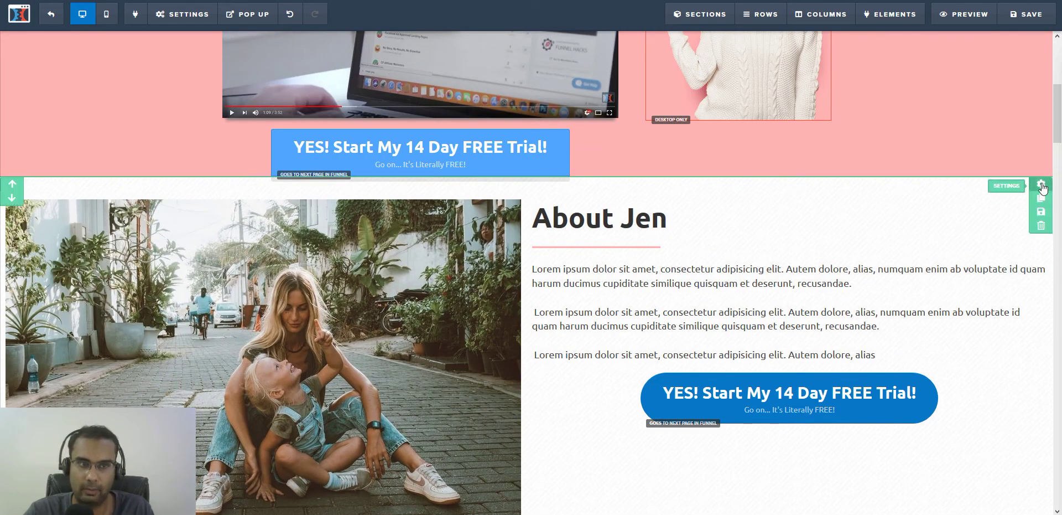
pyautogui.click(1041, 187)
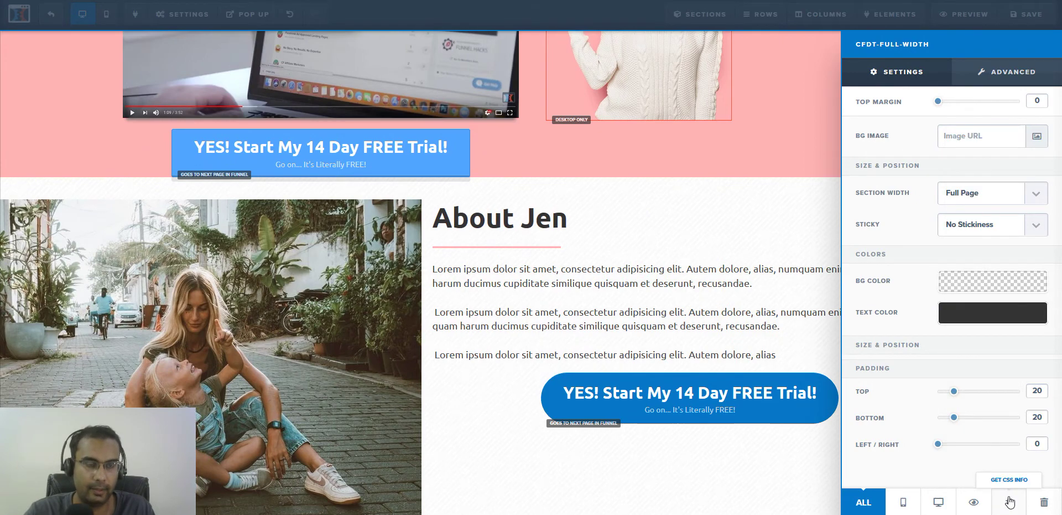
pyautogui.click(998, 287)
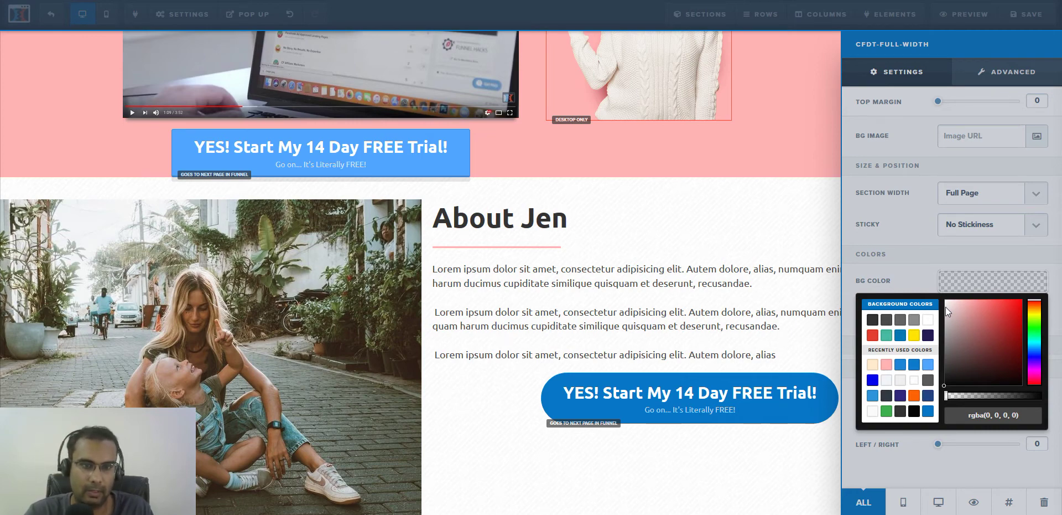
pyautogui.click(874, 365)
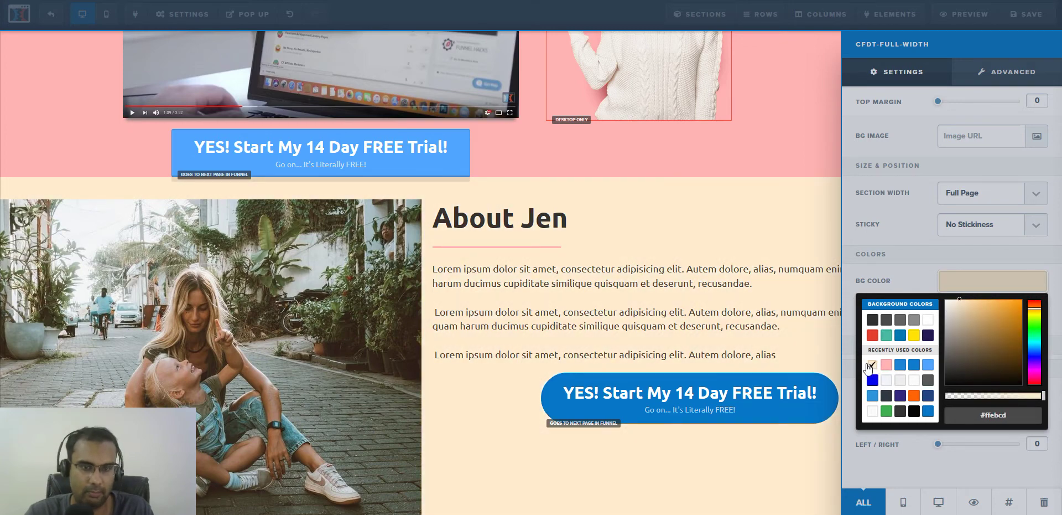
pyautogui.click(763, 338)
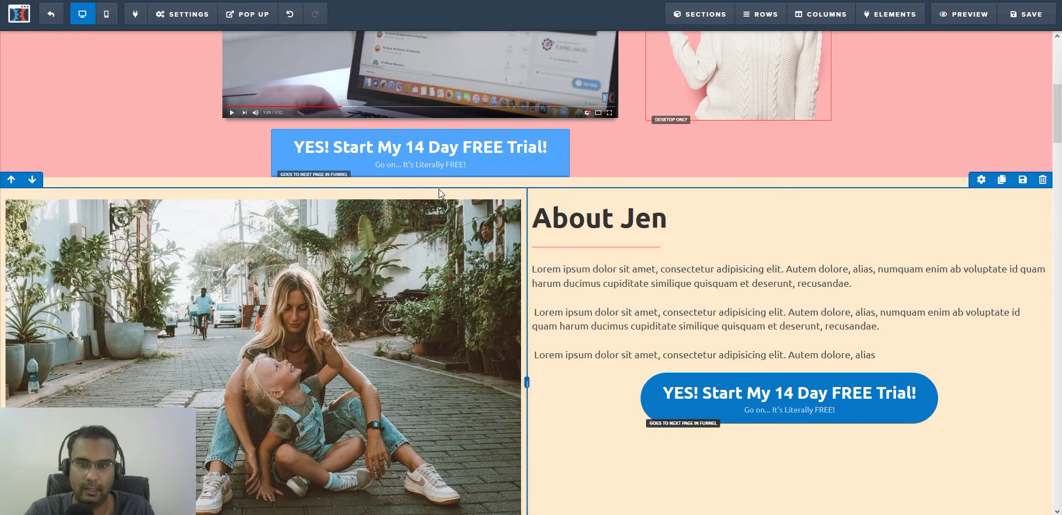
# Set the about section's top and bottom padding to 0
pyautogui.scroll(-4, 440, 188)
pyautogui.scroll(1, 454, 360)
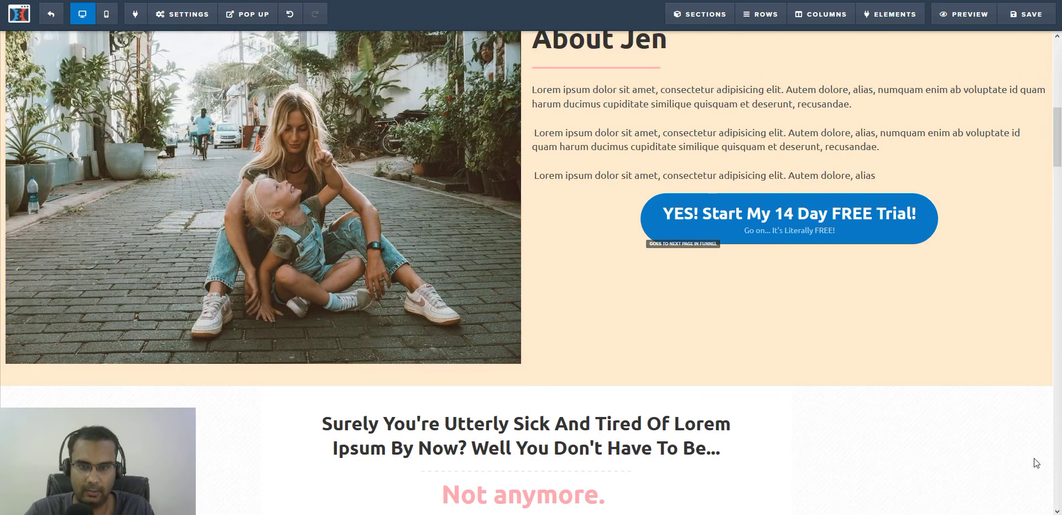
pyautogui.scroll(4, 1036, 463)
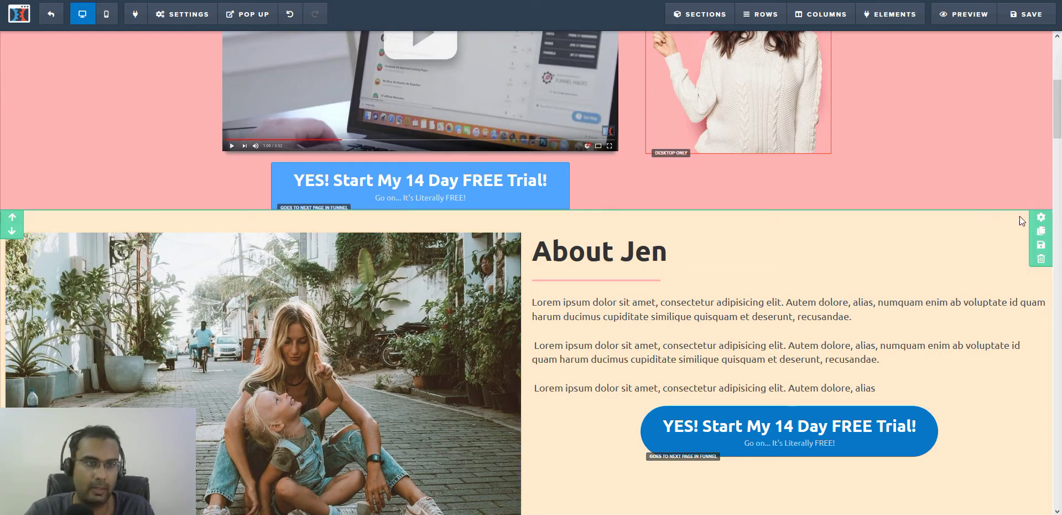
pyautogui.click(1041, 217)
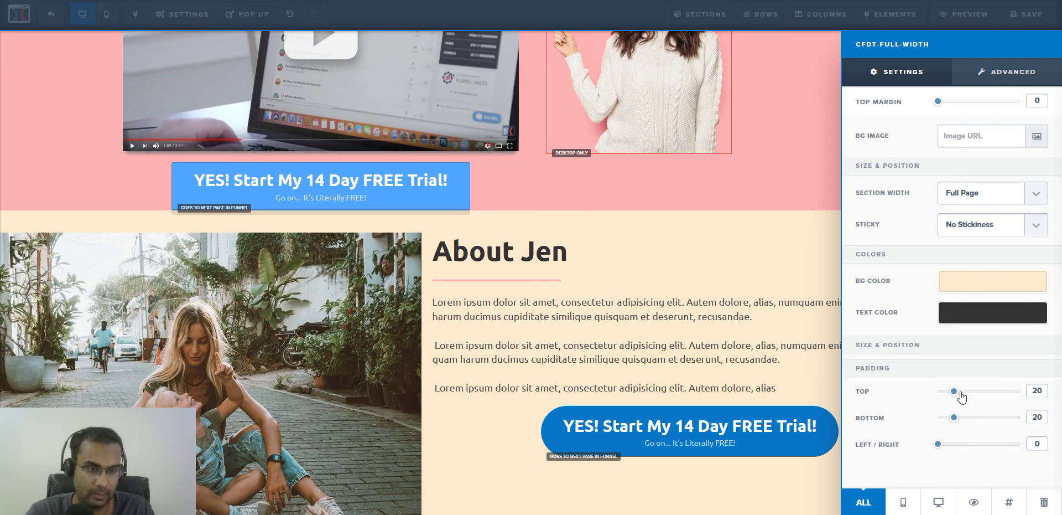
pyautogui.moveTo(954, 391); pyautogui.dragTo(925, 395)
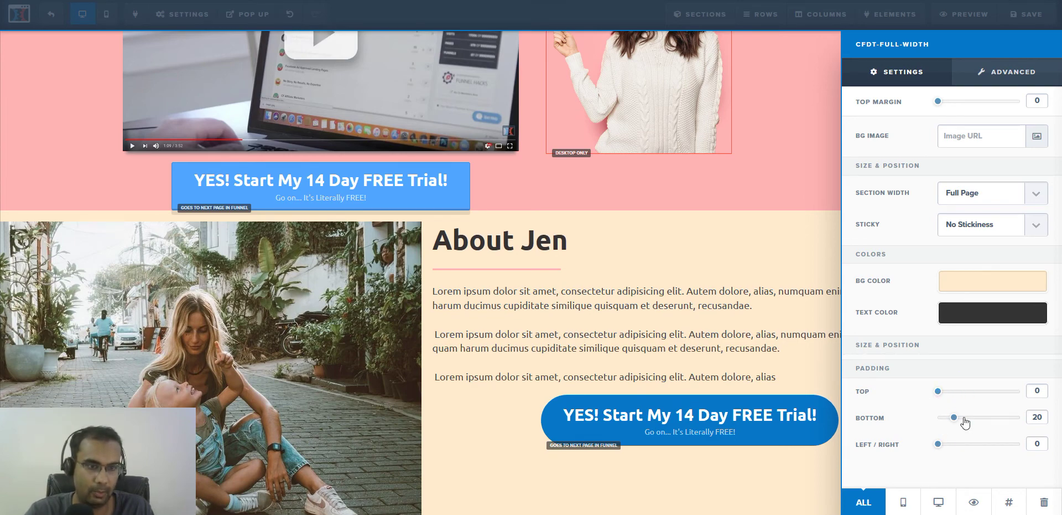
pyautogui.moveTo(955, 419); pyautogui.dragTo(913, 432)
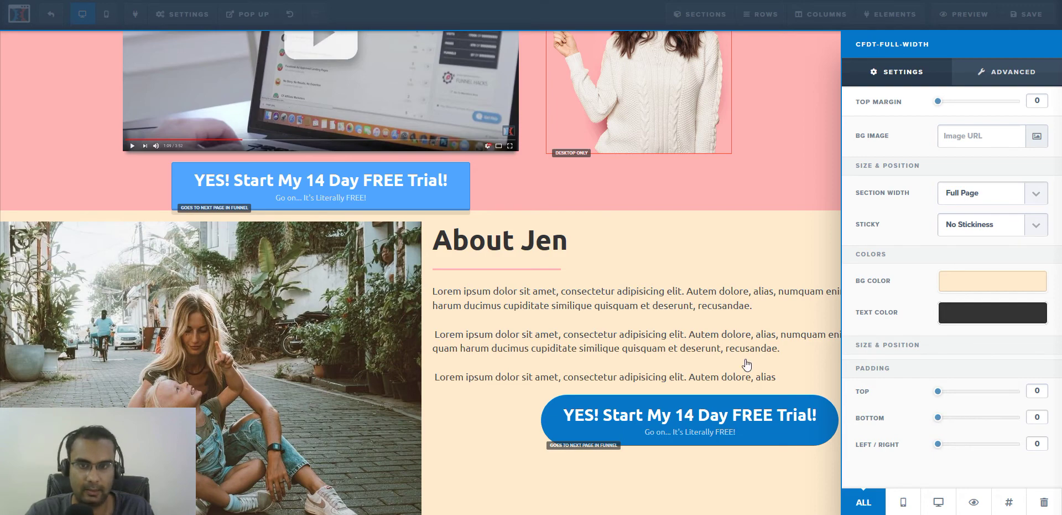
pyautogui.press('Escape')
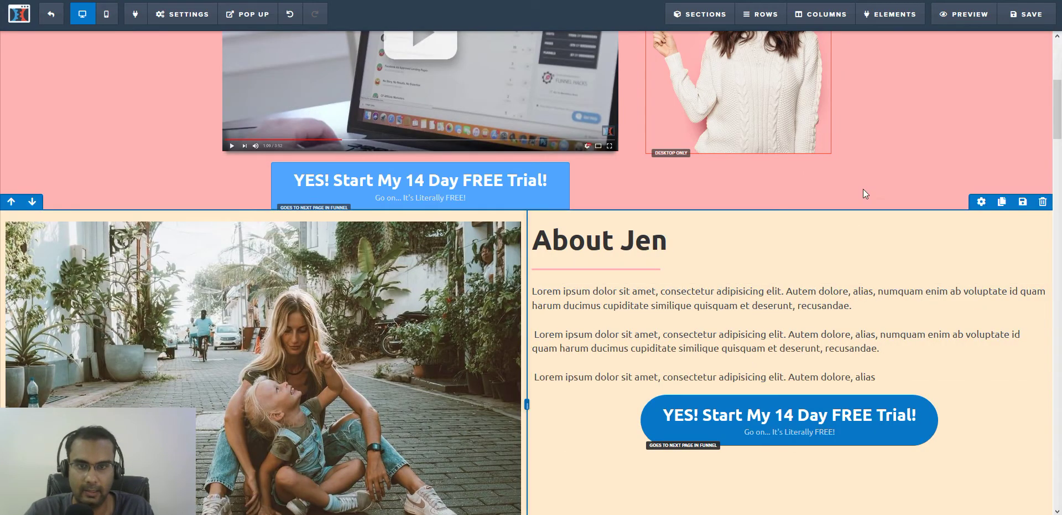
# Set the bottom padding of the pink hero section containing the video to 40
pyautogui.scroll(4, 463, 403)
pyautogui.scroll(-2, 730, 285)
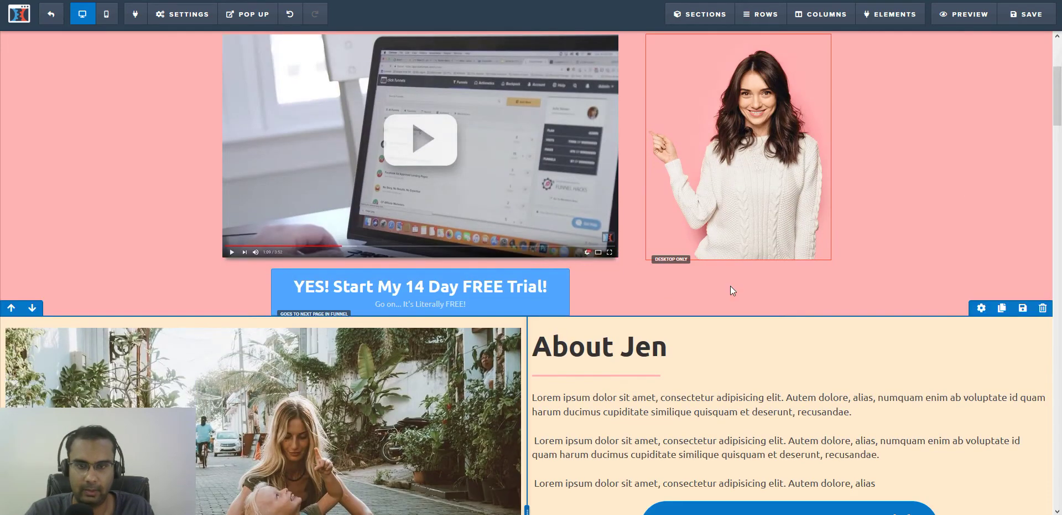
pyautogui.scroll(4, 1002, 223)
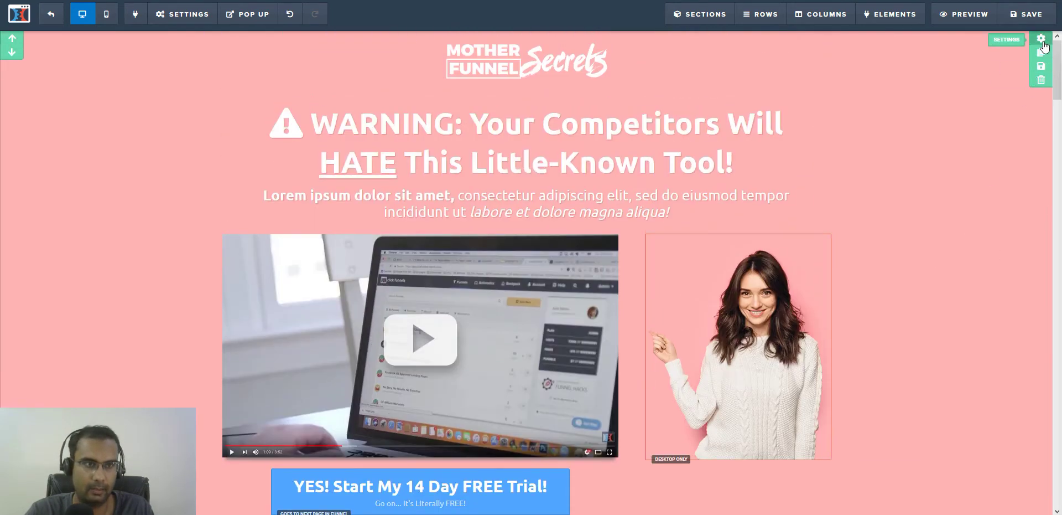
pyautogui.click(1042, 42)
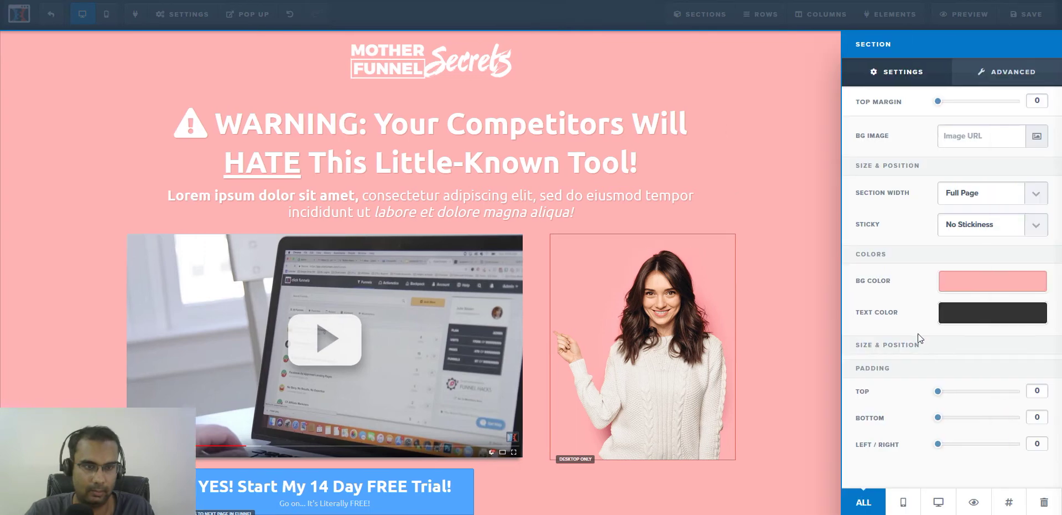
pyautogui.moveTo(938, 392); pyautogui.dragTo(971, 417)
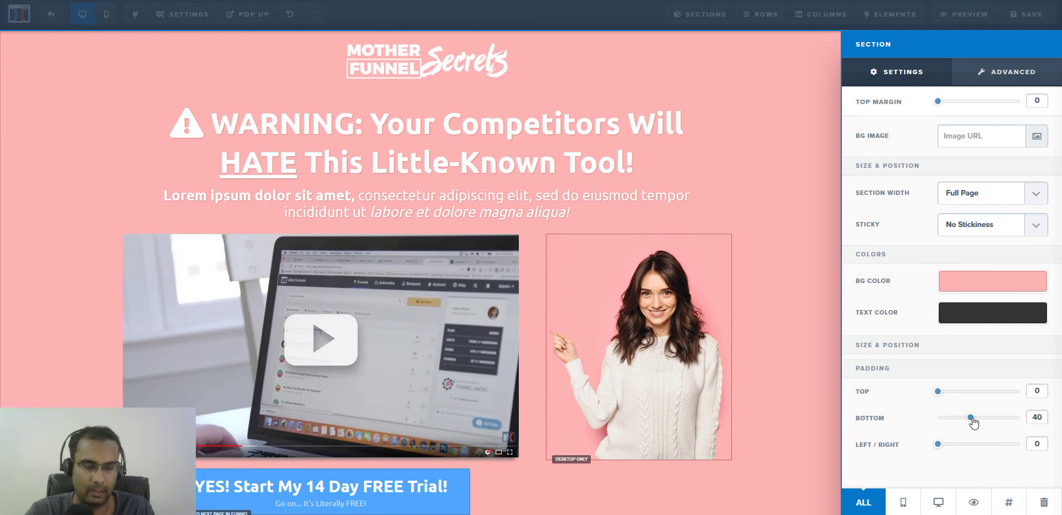
pyautogui.click(791, 371)
# Set the top and bottom padding of the about section's two-column row to 0
pyautogui.scroll(-5, 792, 372)
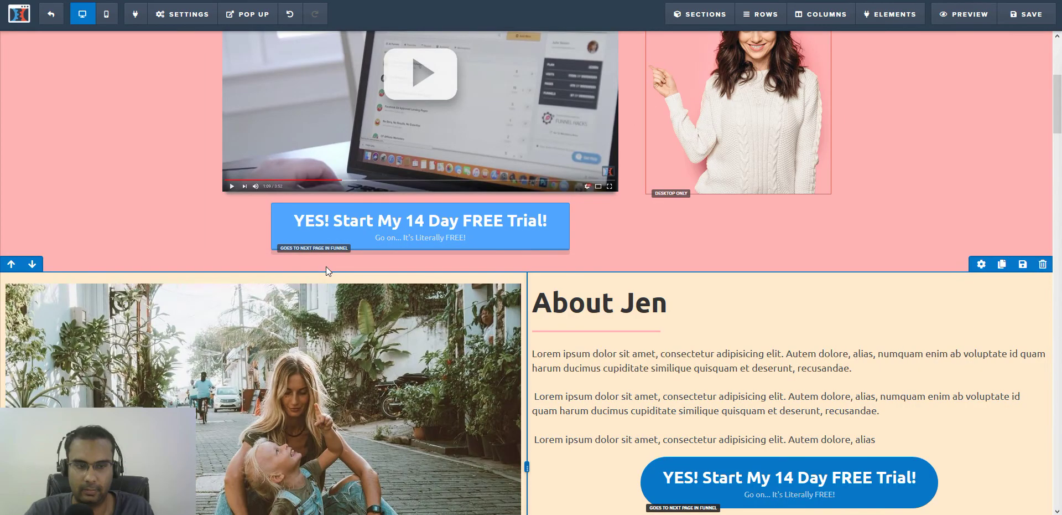
pyautogui.scroll(-3, 466, 93)
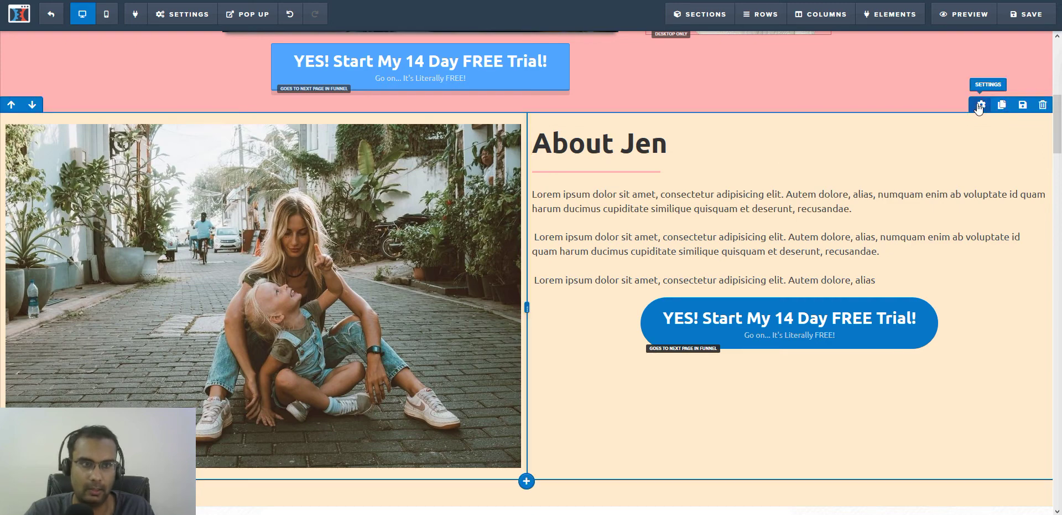
pyautogui.click(979, 105)
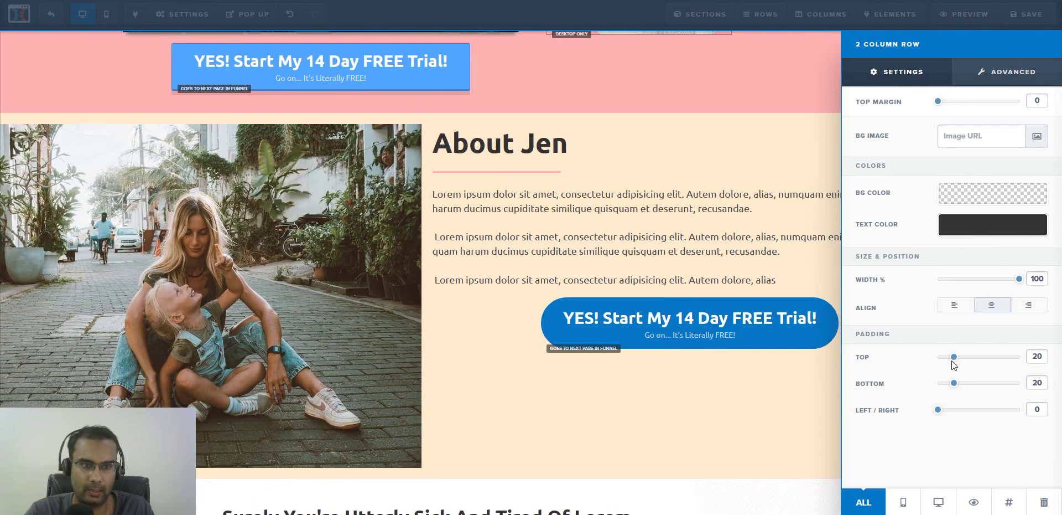
pyautogui.moveTo(954, 357); pyautogui.dragTo(932, 360)
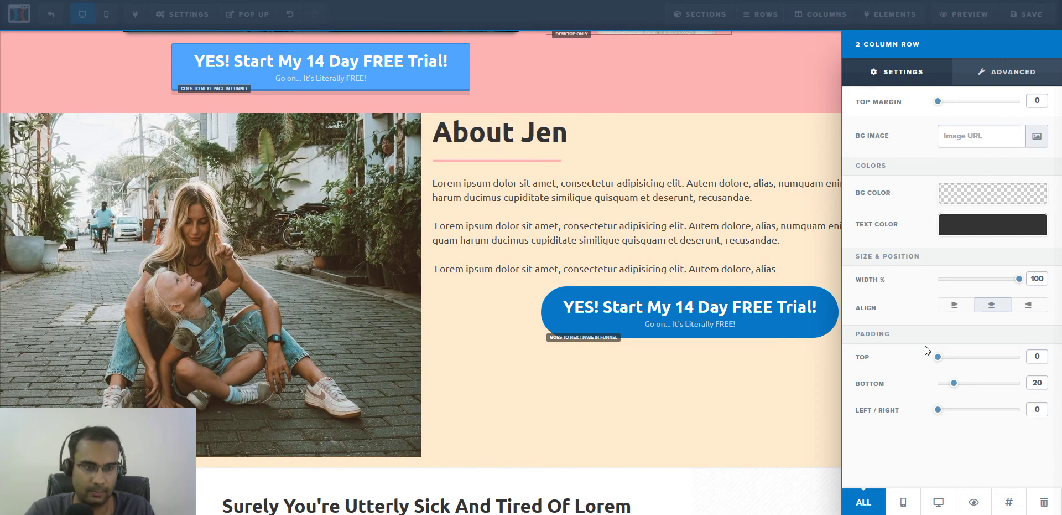
pyautogui.moveTo(954, 383); pyautogui.dragTo(927, 387)
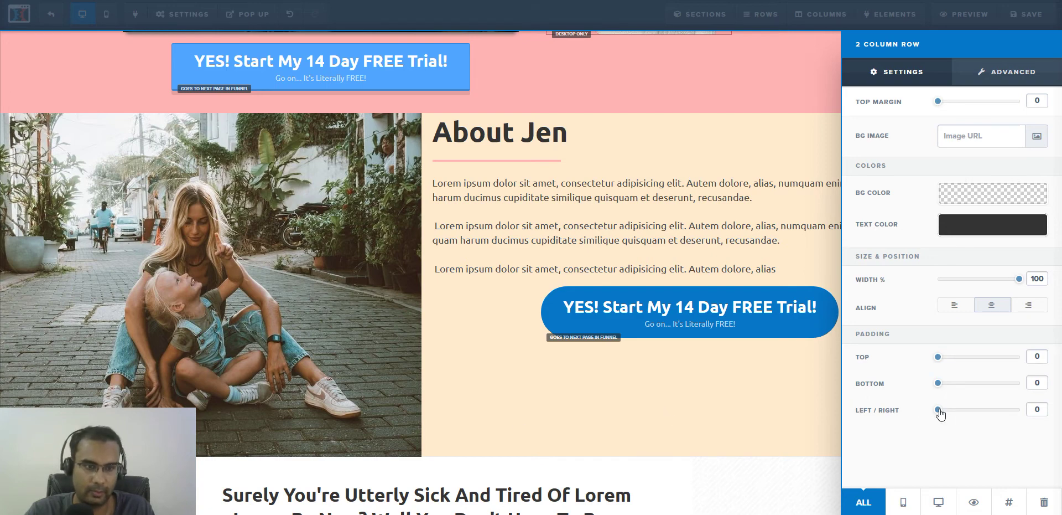
pyautogui.click(730, 414)
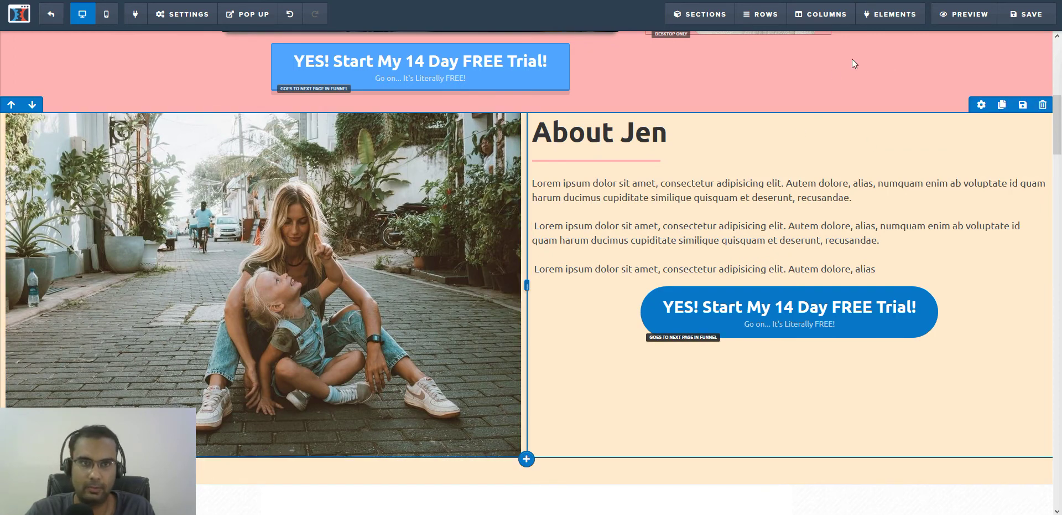
# Remove the left/right padding from the 1st column of the cfdt-full-width row so the photo fills it
pyautogui.click(832, 18)
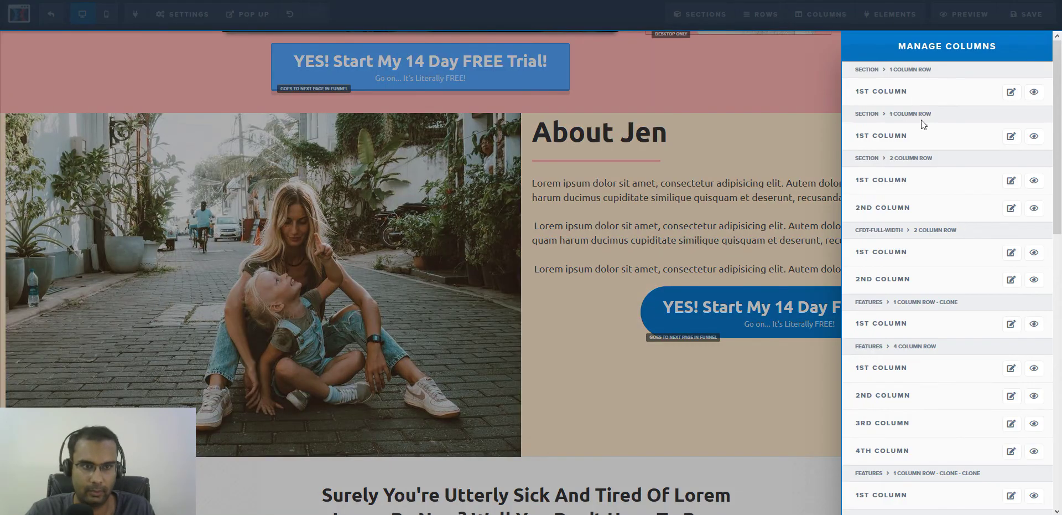
pyautogui.moveTo(899, 185)
pyautogui.moveTo(887, 253)
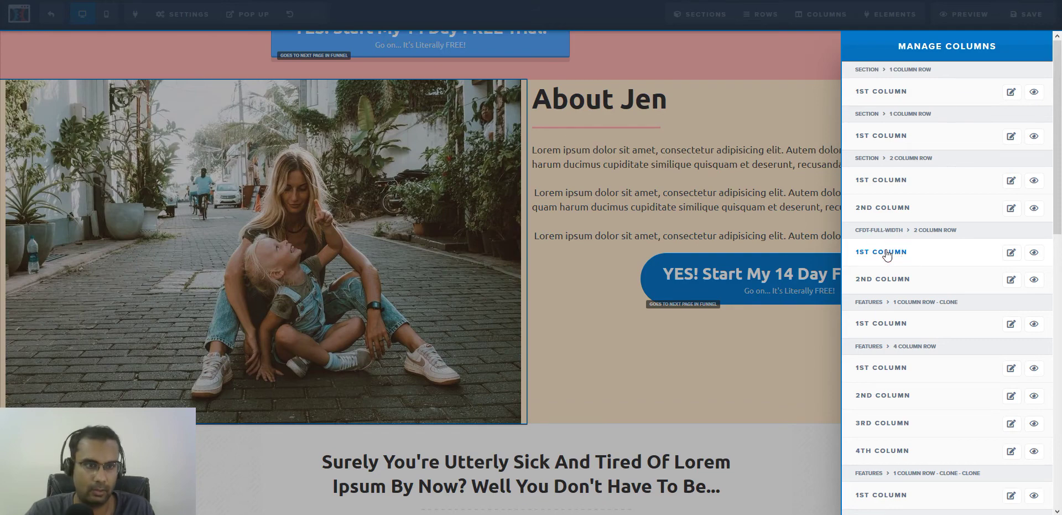
pyautogui.click(886, 253)
pyautogui.moveTo(931, 362); pyautogui.dragTo(918, 362)
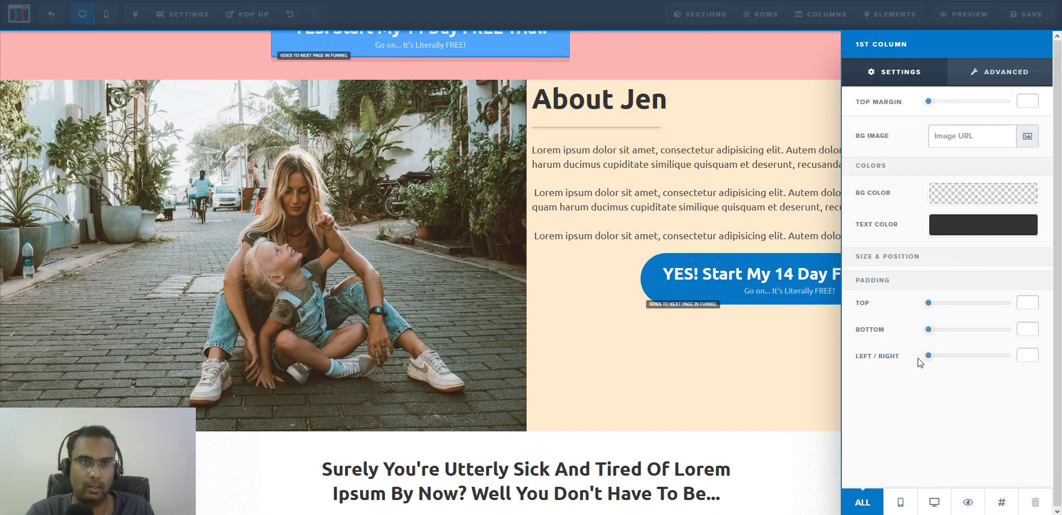
pyautogui.click(512, 260)
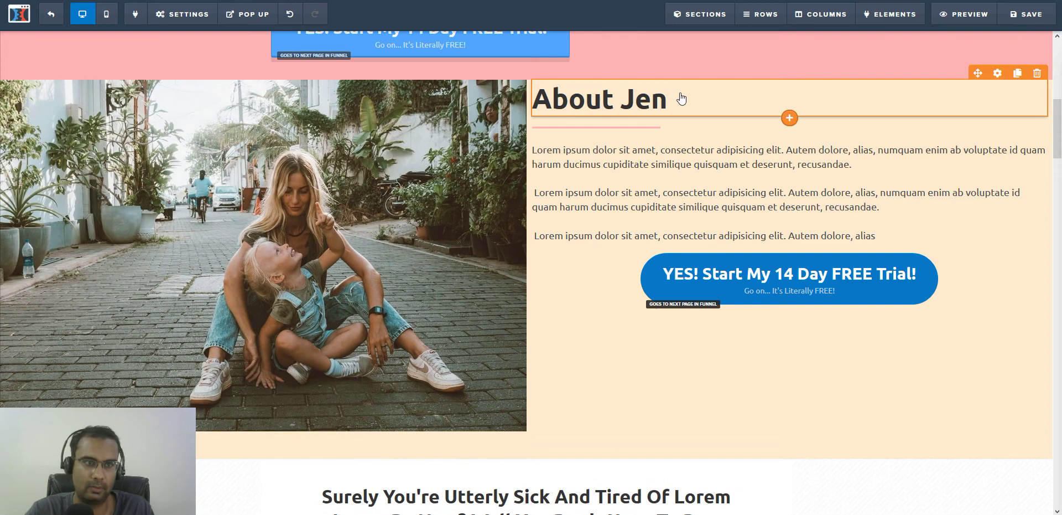
# Set the top margin of the About Jen headline to 40
pyautogui.click(997, 73)
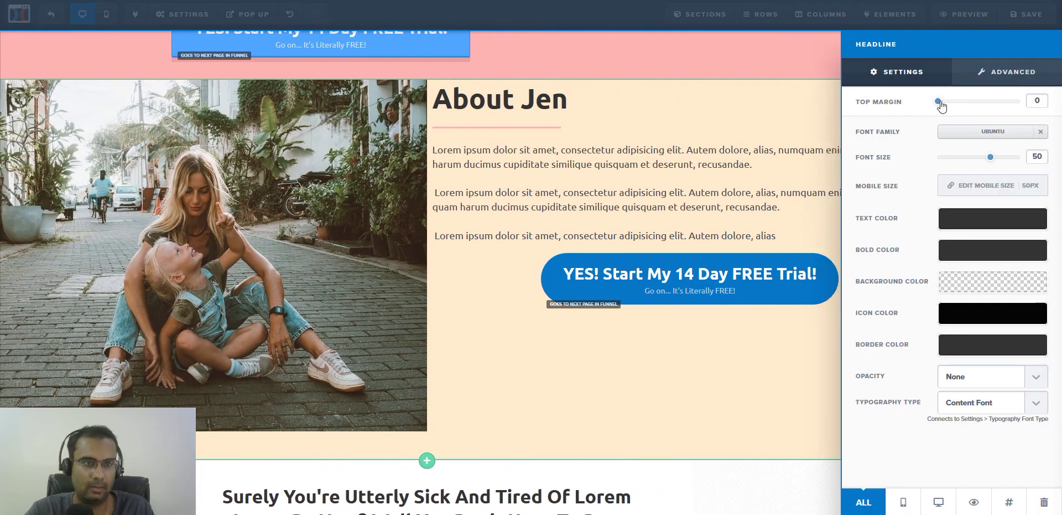
pyautogui.moveTo(938, 102); pyautogui.dragTo(972, 106)
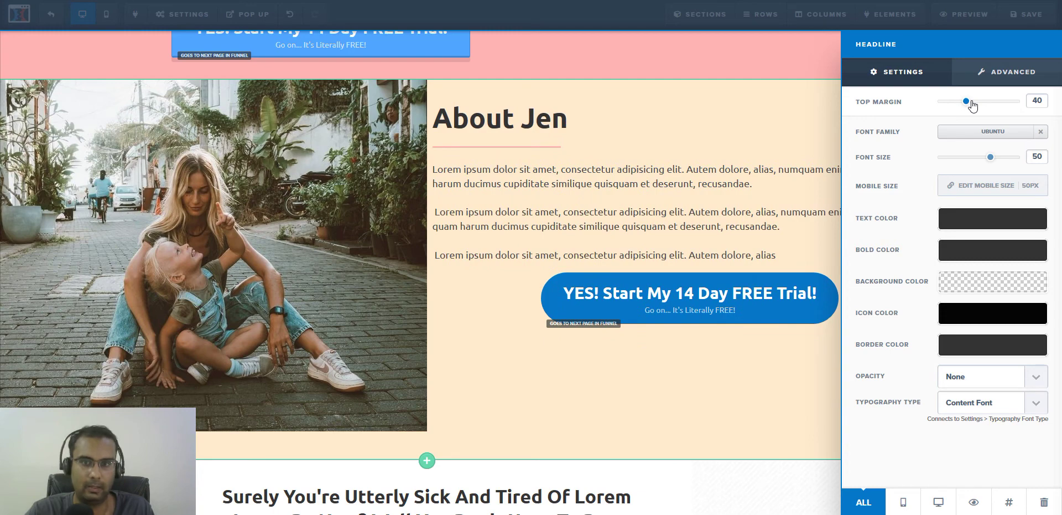
pyautogui.moveTo(972, 105); pyautogui.dragTo(971, 104)
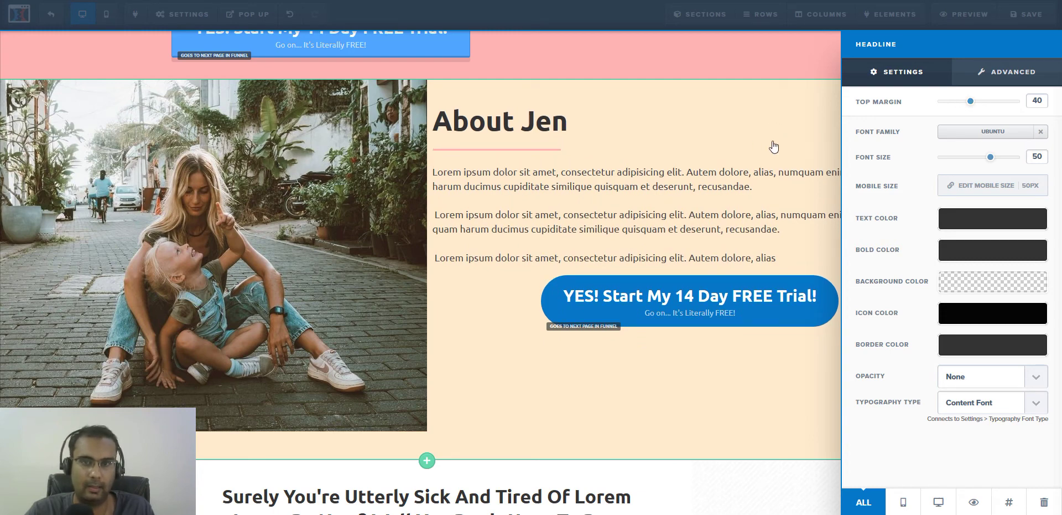
pyautogui.click(774, 146)
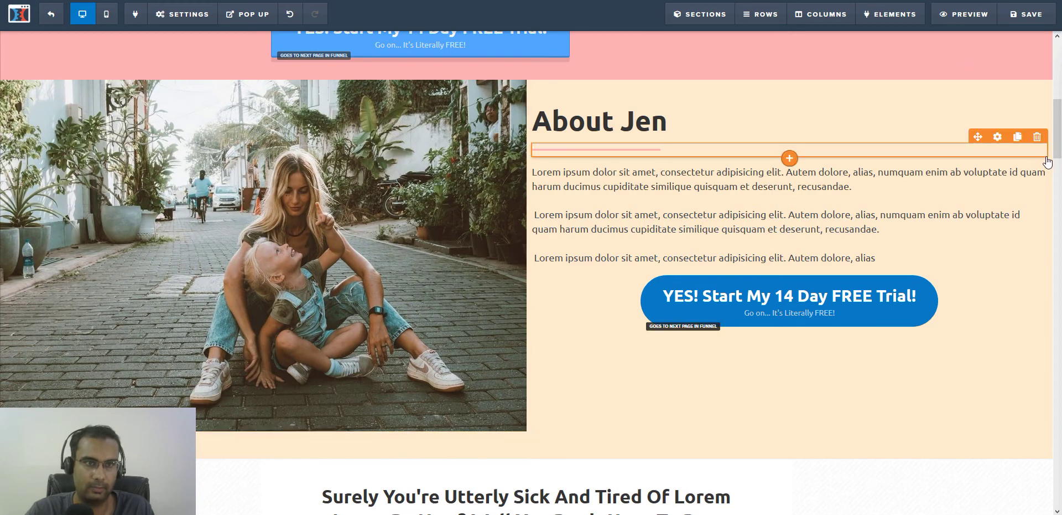
# Set the 2nd column of the cfdt-full-width row to 60 left/right padding and 40 bottom padding
pyautogui.click(817, 12)
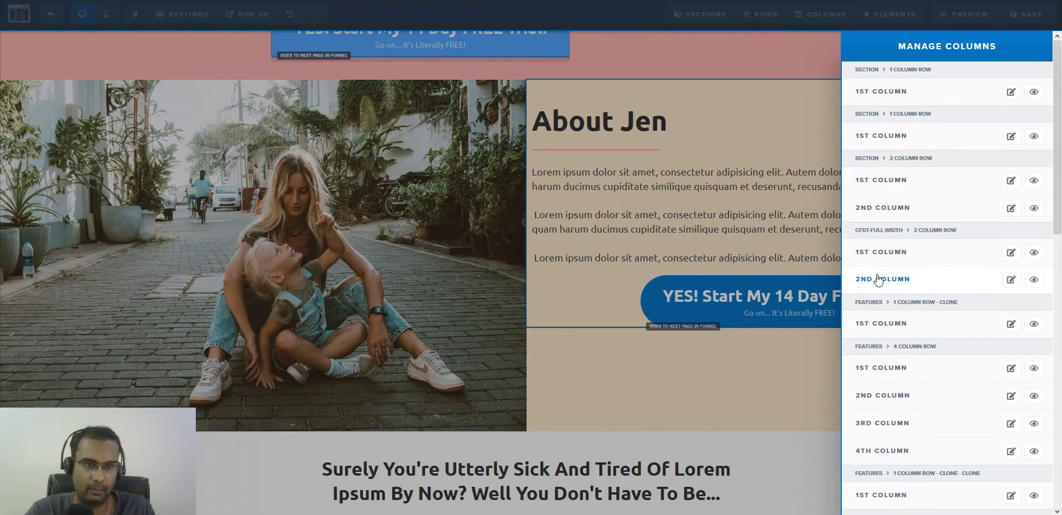
pyautogui.click(878, 279)
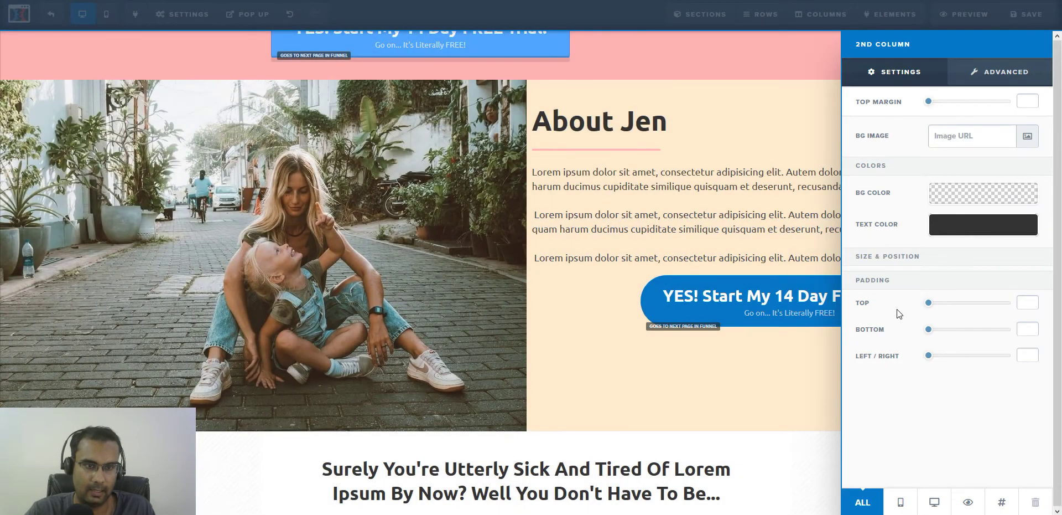
pyautogui.moveTo(928, 355); pyautogui.dragTo(978, 361)
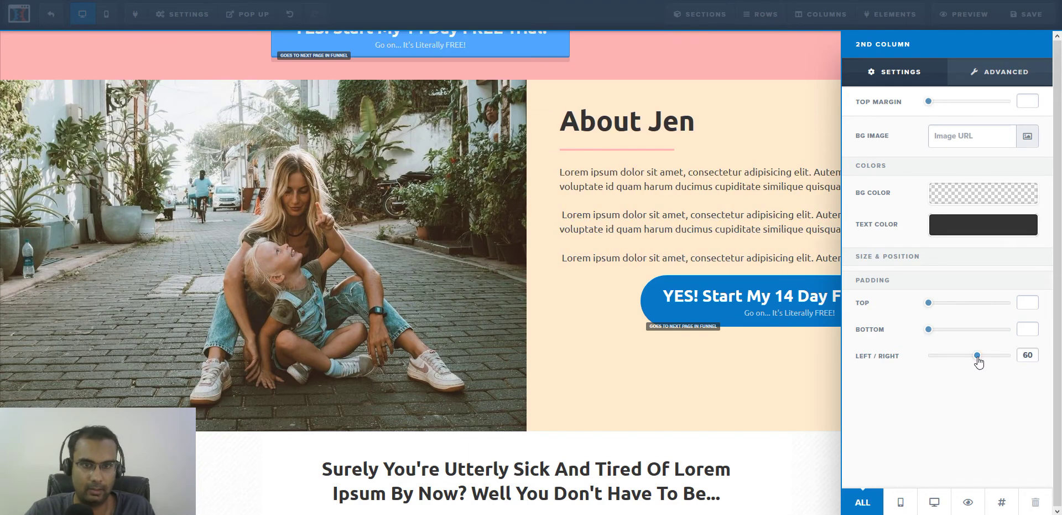
pyautogui.moveTo(930, 330); pyautogui.dragTo(963, 331)
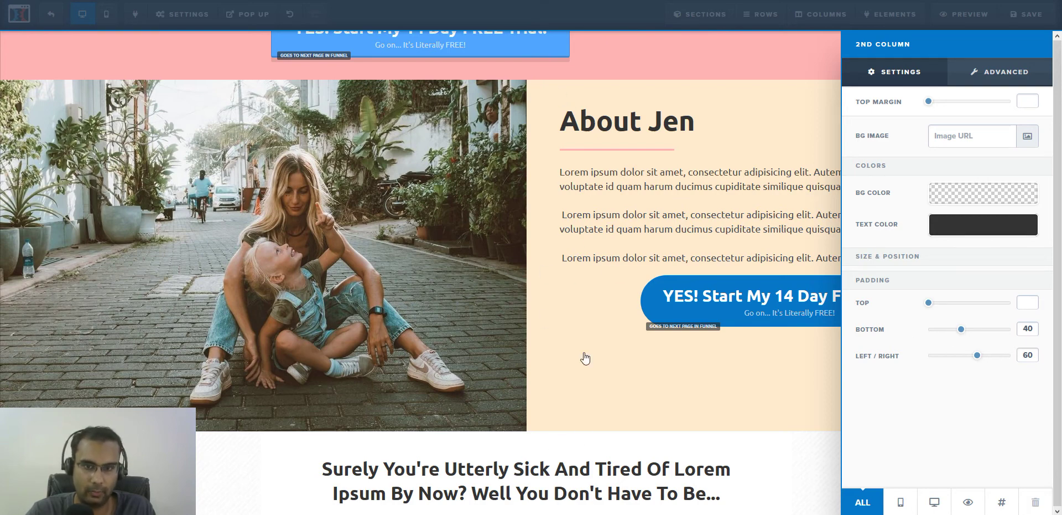
pyautogui.click(611, 396)
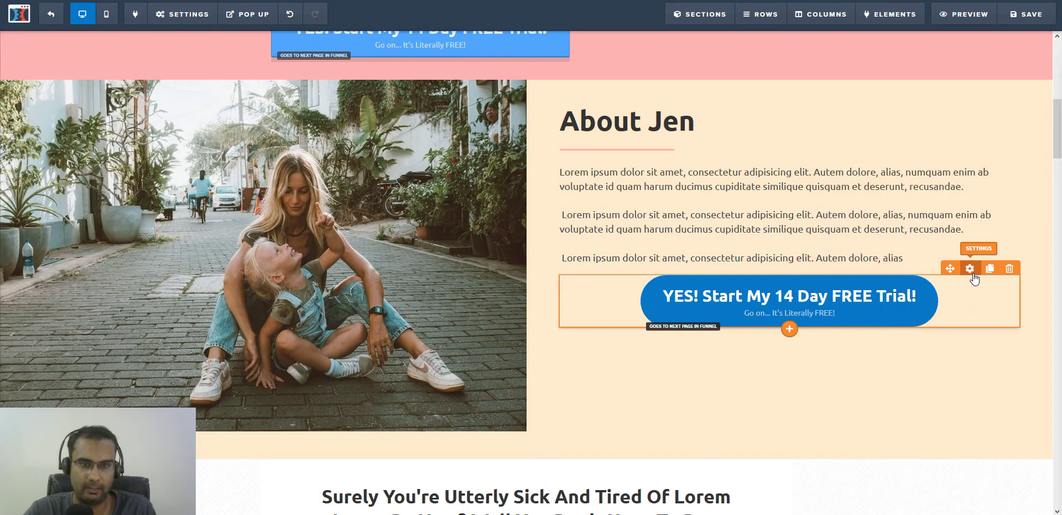
# Set the alignment of the about section's free trial button to Left in its advanced styles
pyautogui.click(970, 268)
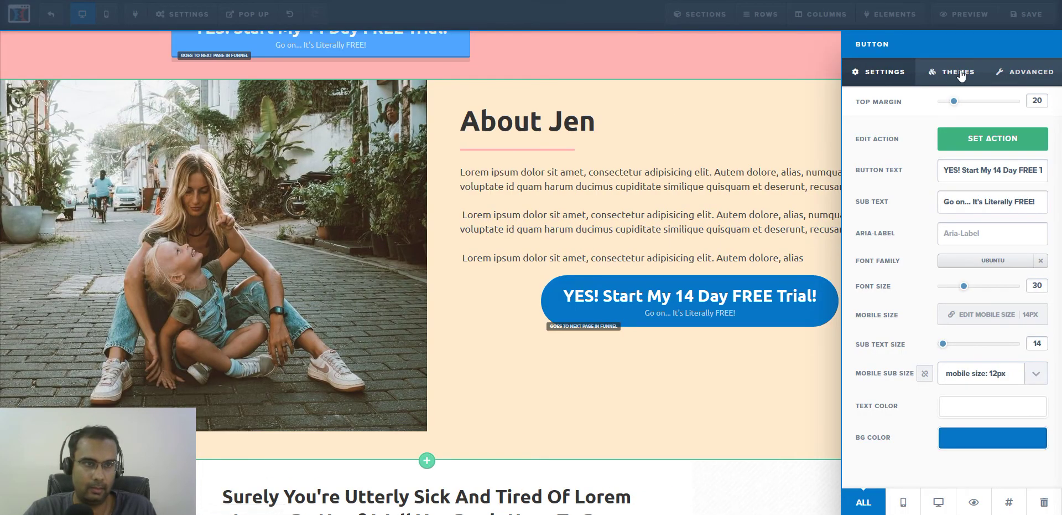
pyautogui.click(1025, 82)
pyautogui.scroll(-2, 1044, 277)
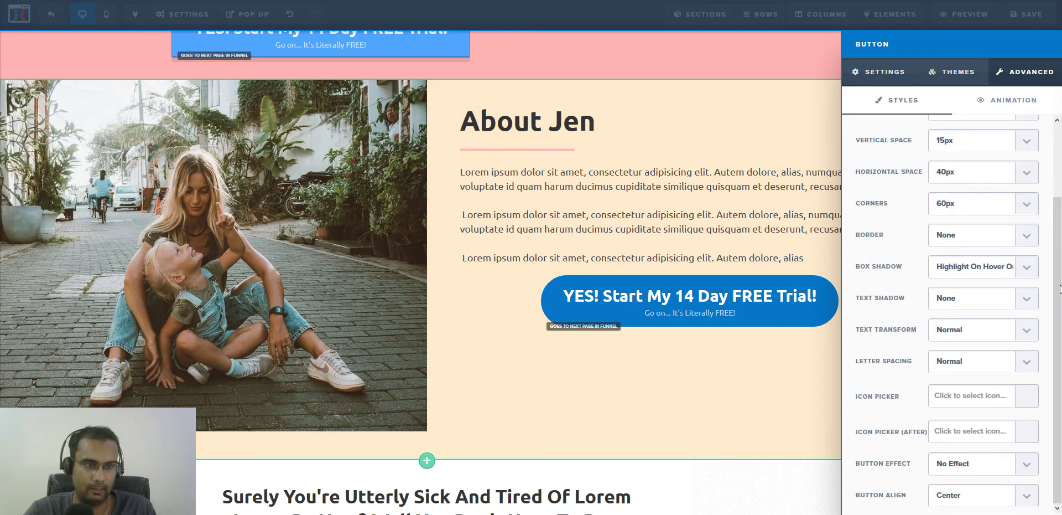
pyautogui.click(956, 498)
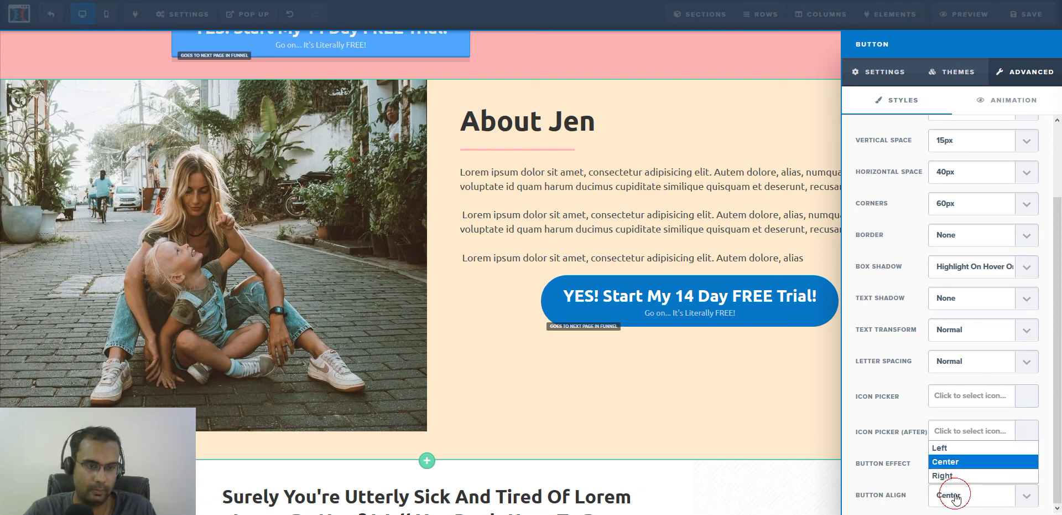
pyautogui.click(948, 445)
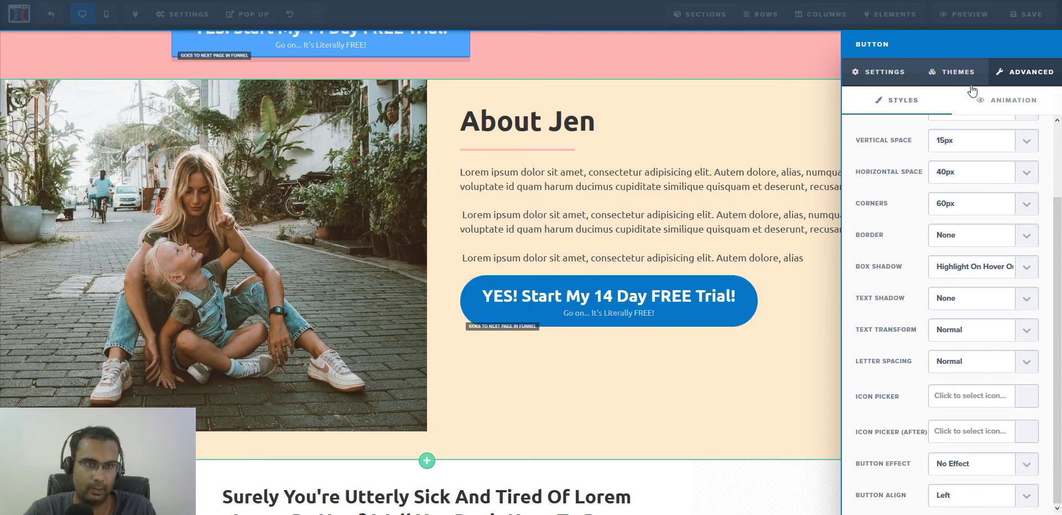
# Set the top margin of the about section's free trial button to 50
pyautogui.click(875, 74)
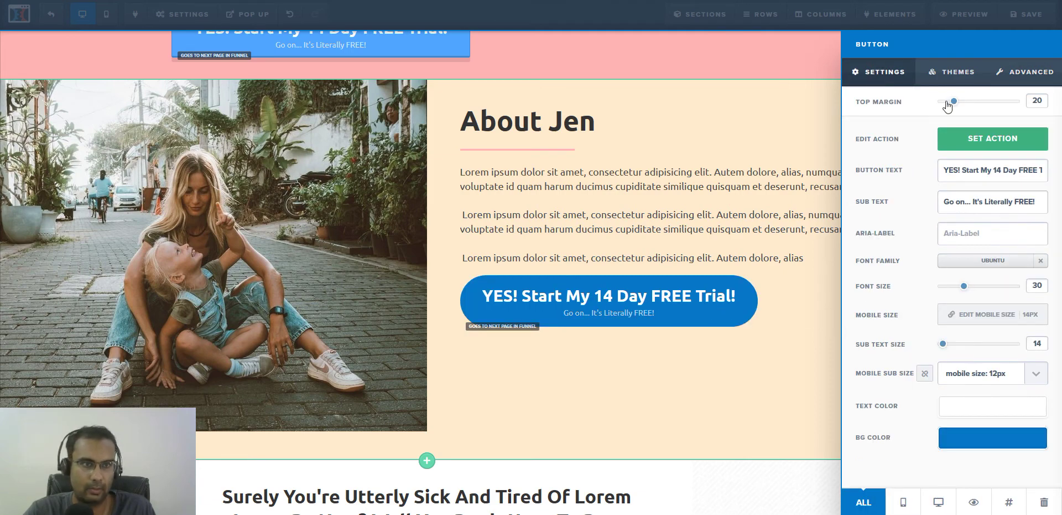
pyautogui.moveTo(951, 103); pyautogui.dragTo(978, 105)
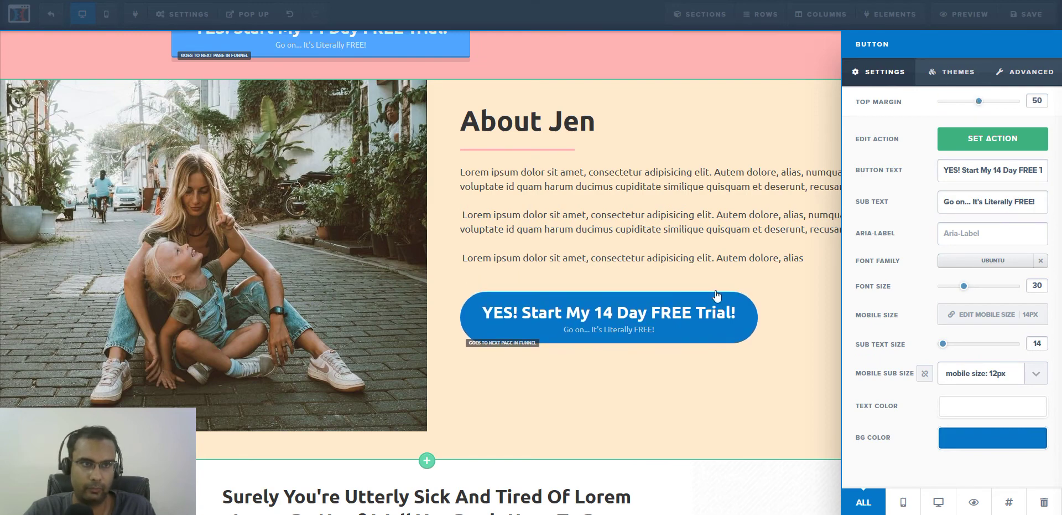
pyautogui.click(724, 273)
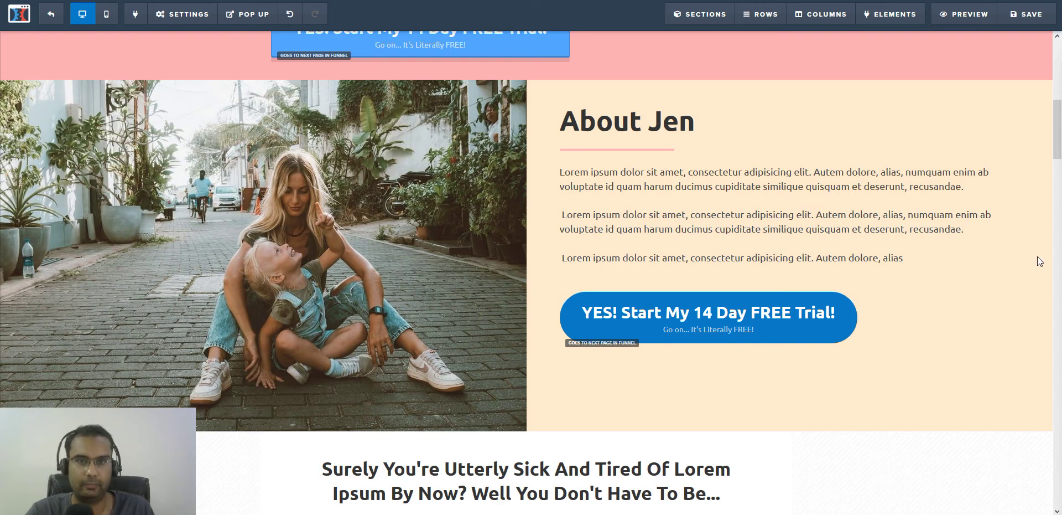
# Lengthen the about text by copying its second paragraph and pasting it twice at the end of the third paragraph
pyautogui.click(795, 192)
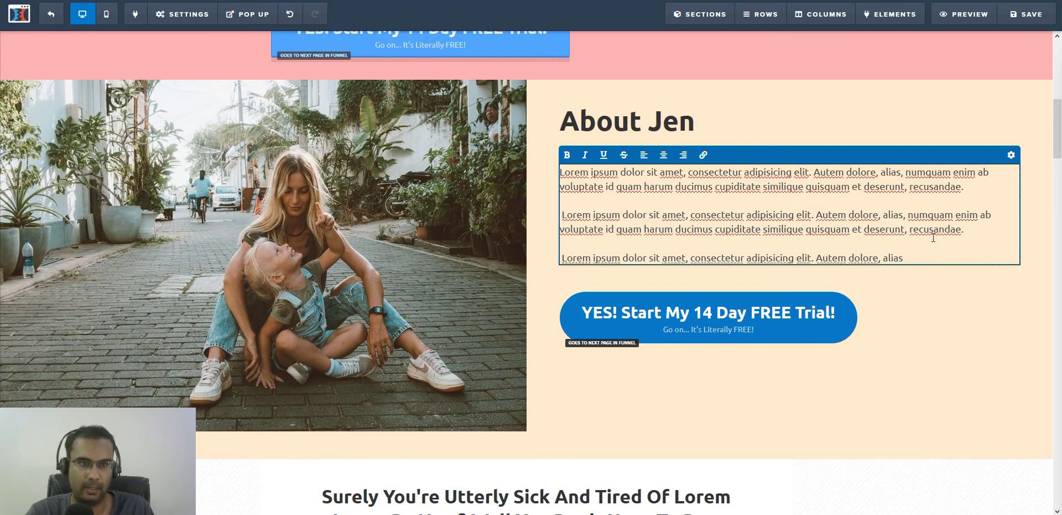
pyautogui.moveTo(976, 229); pyautogui.dragTo(554, 213)
pyautogui.hotkey('ctrl', 'c')
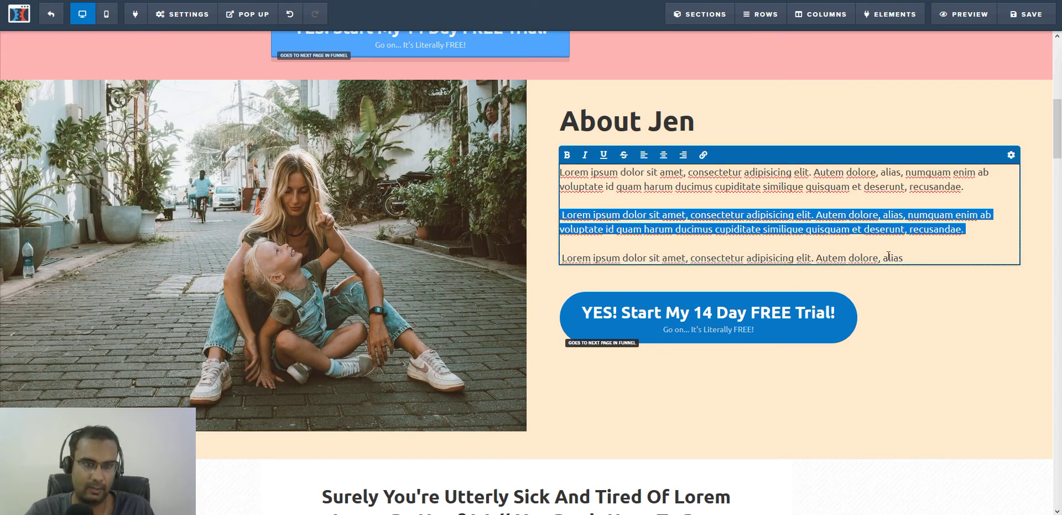
pyautogui.click(911, 257)
pyautogui.hotkey('ctrl', 'v')
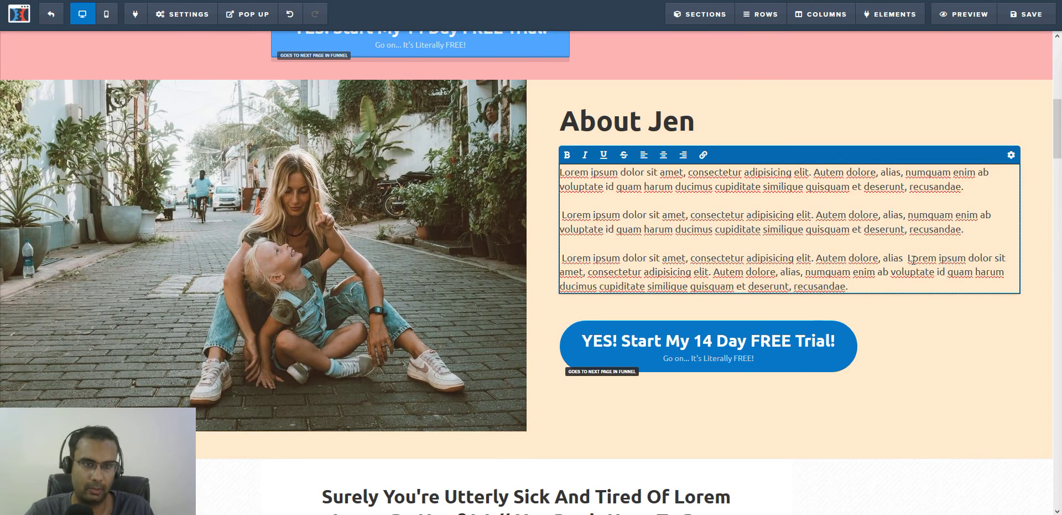
pyautogui.hotkey('ctrl', 'v')
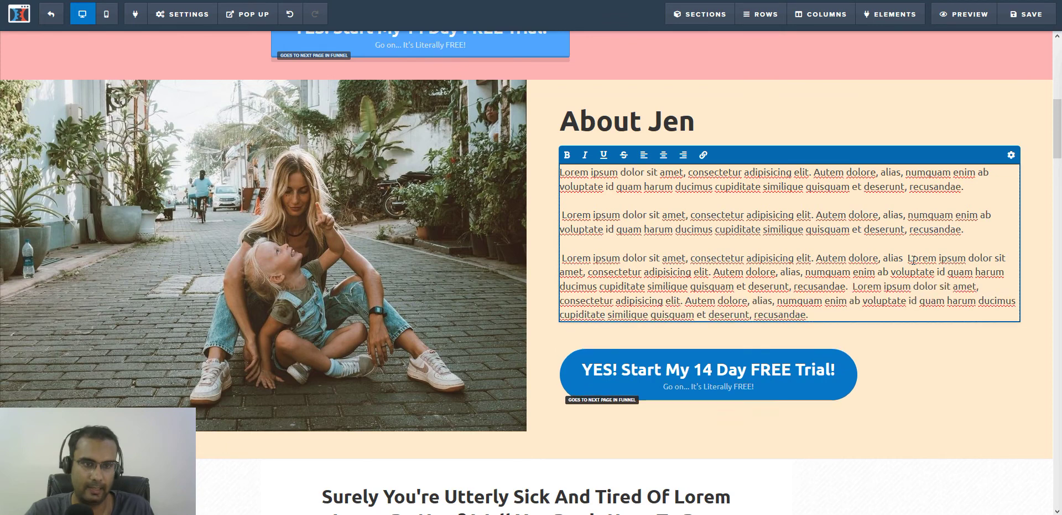
pyautogui.click(946, 335)
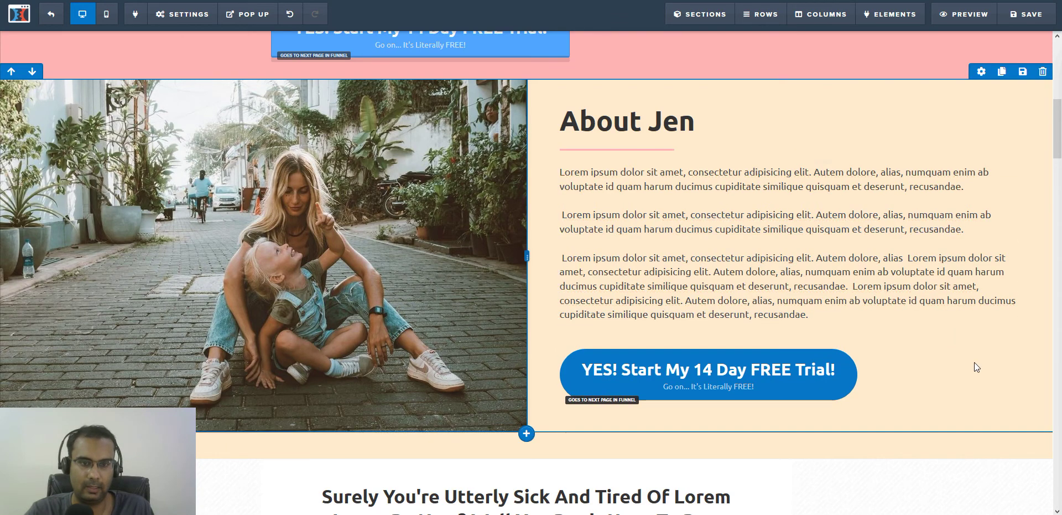
# Append custom CSS for [data-title='button'] links with a #1FA2FF to #12D8FA linear gradient, box shadow, 0.6s transition and right center hover background position
pyautogui.scroll(-2, 885, 337)
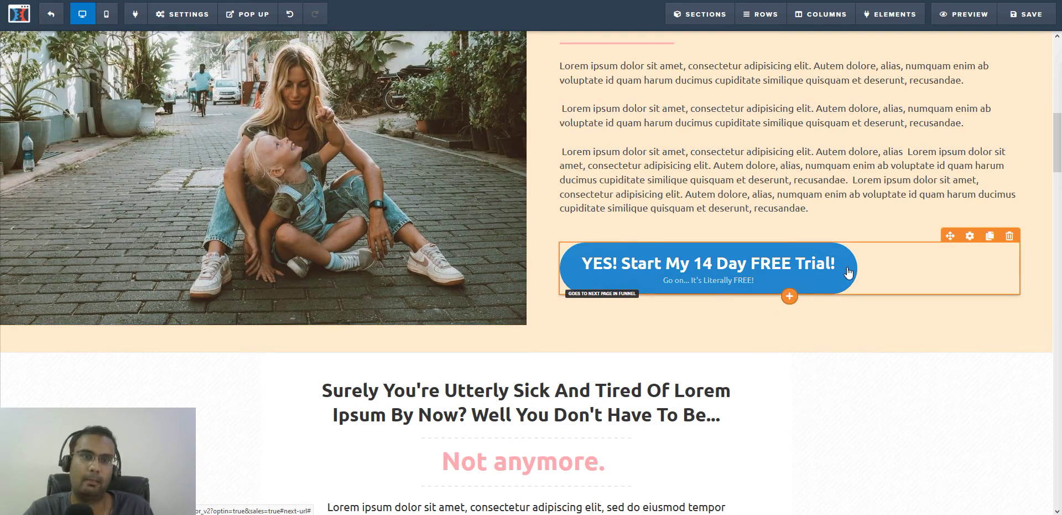
pyautogui.scroll(1, 902, 403)
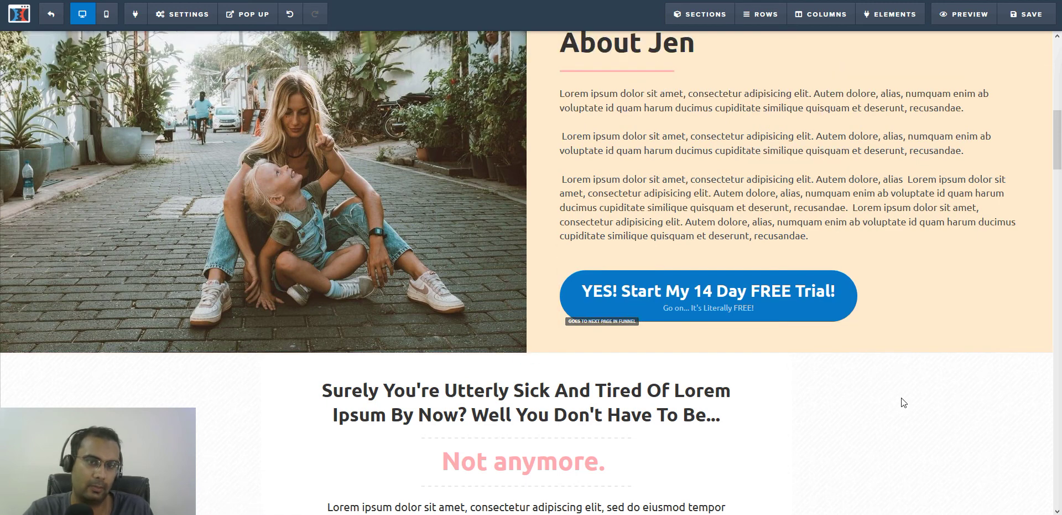
pyautogui.scroll(2, 895, 413)
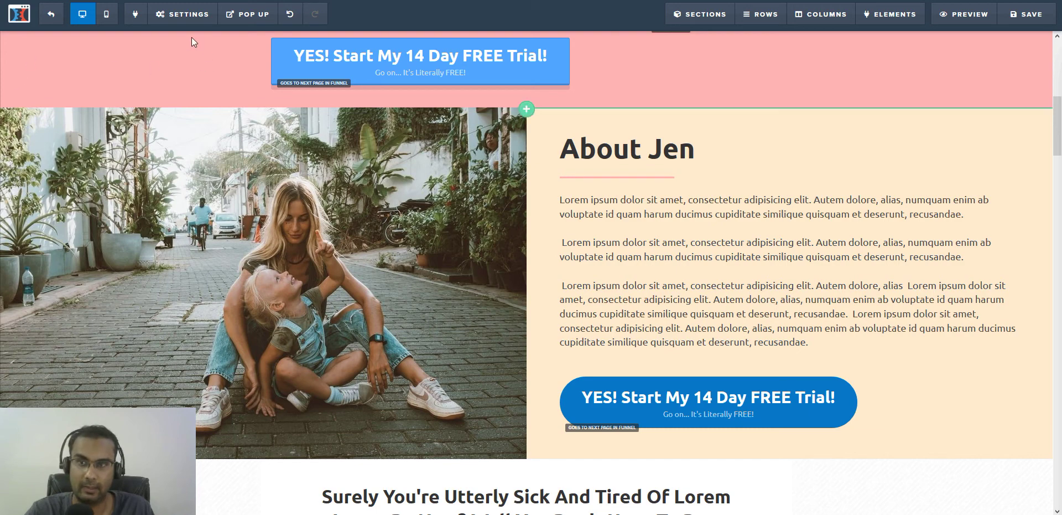
pyautogui.click(179, 22)
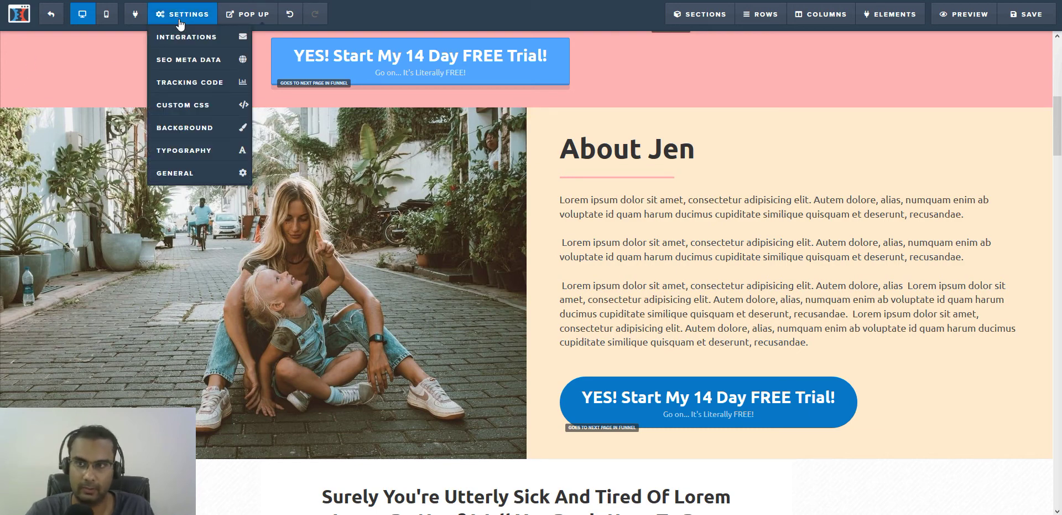
pyautogui.click(182, 105)
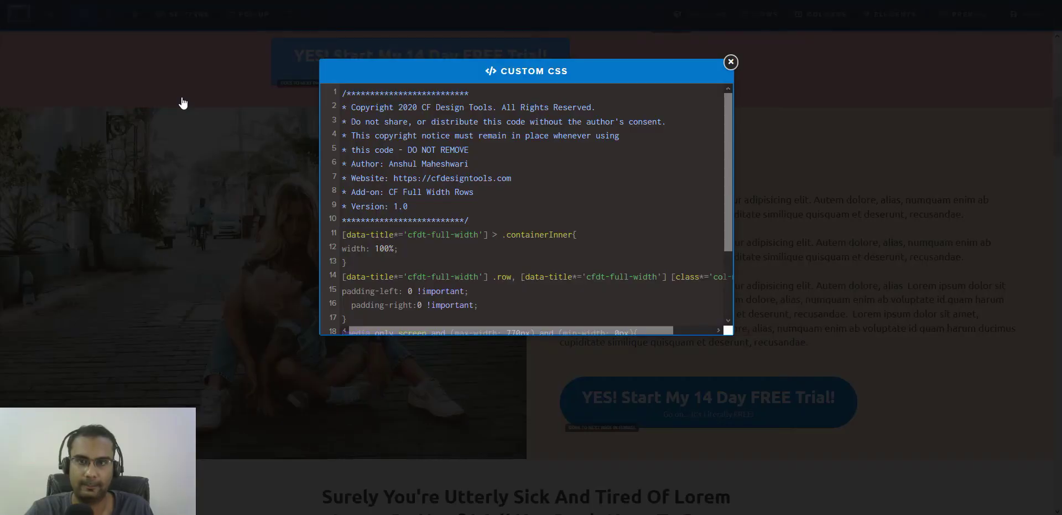
pyautogui.scroll(-3, 411, 211)
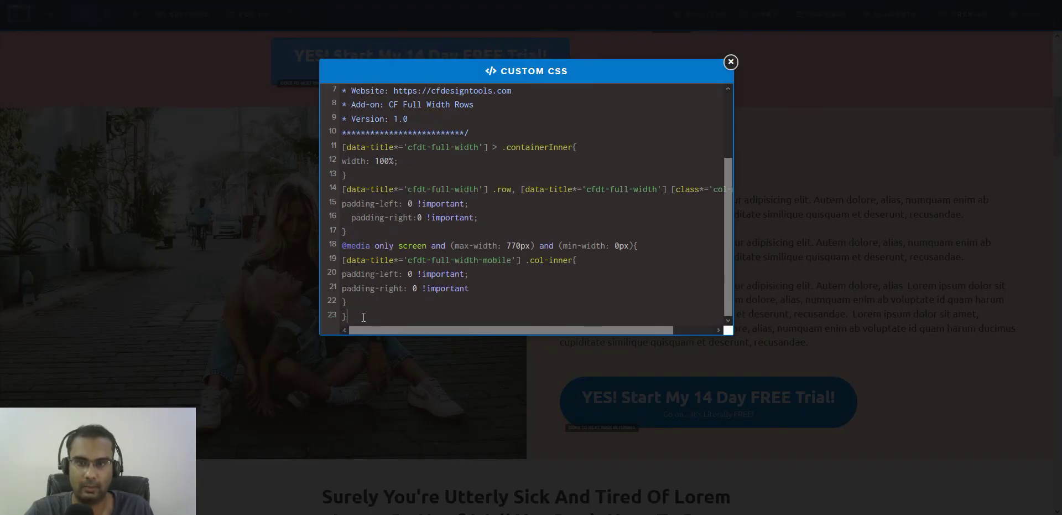
pyautogui.press('Return')
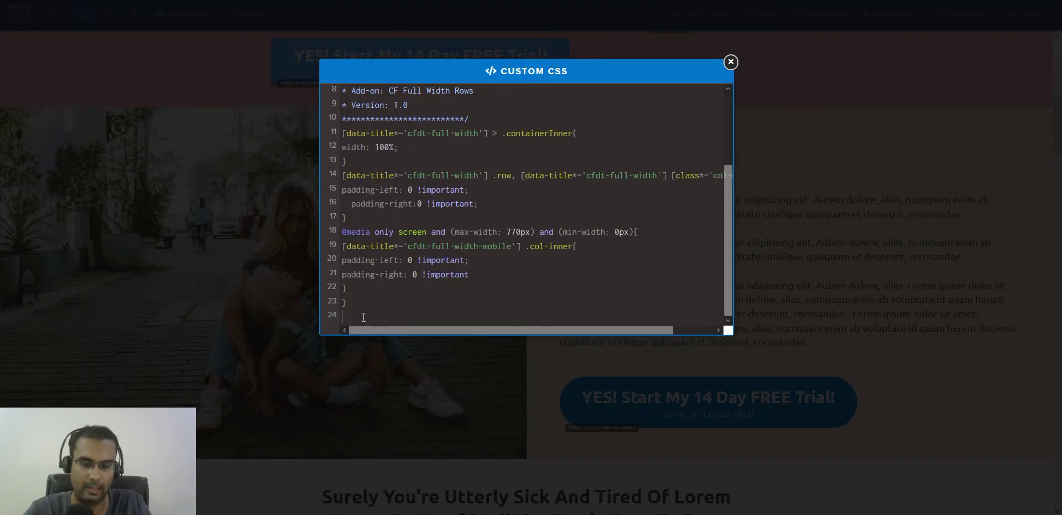
pyautogui.hotkey('ctrl', 'v')
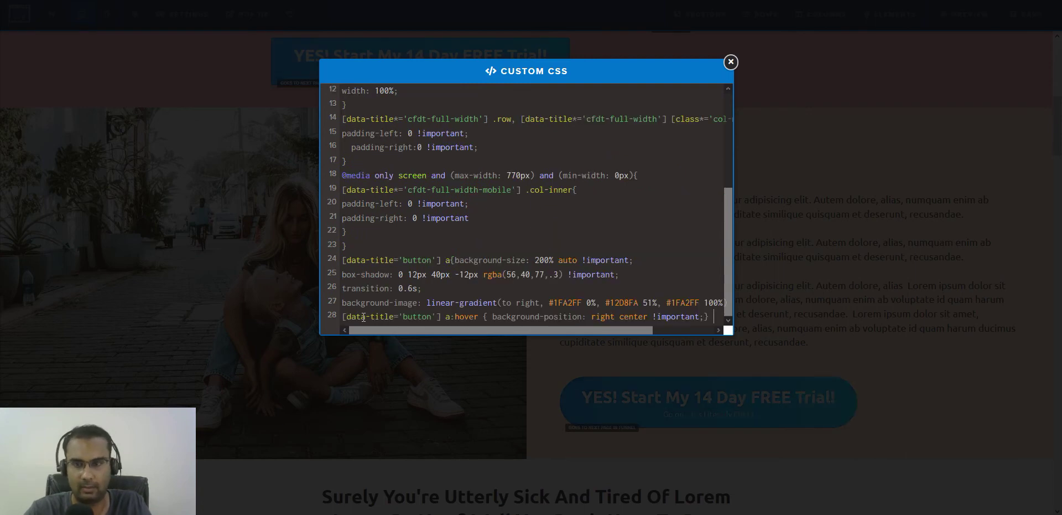
pyautogui.click(991, 266)
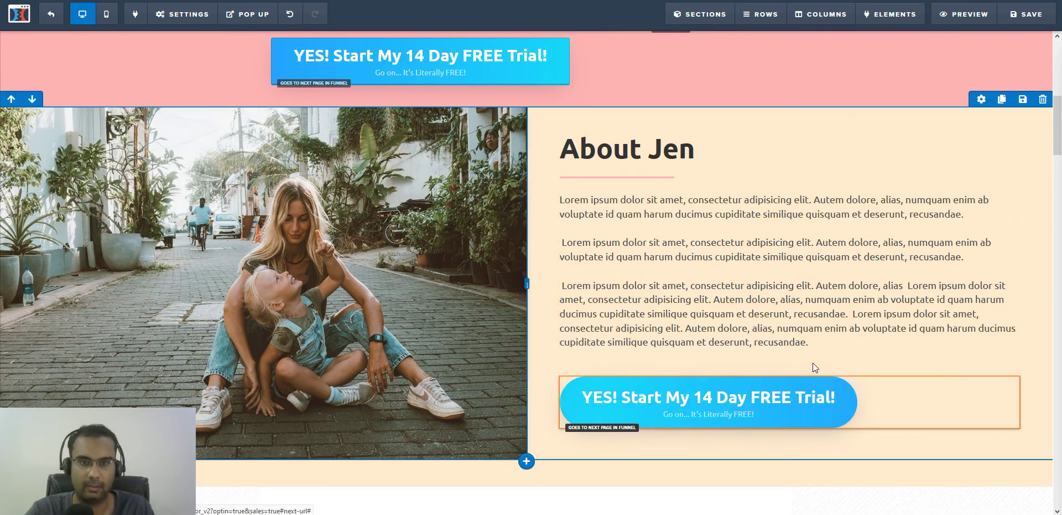
# Check the restyled button in the about section and save the page
pyautogui.scroll(-1, 1049, 321)
pyautogui.scroll(-1, 1050, 319)
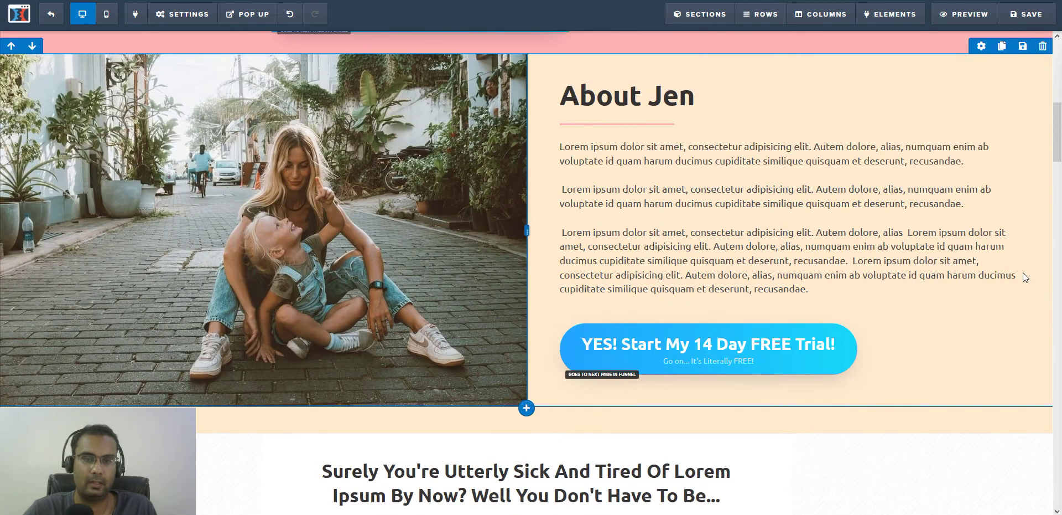
pyautogui.click(1020, 16)
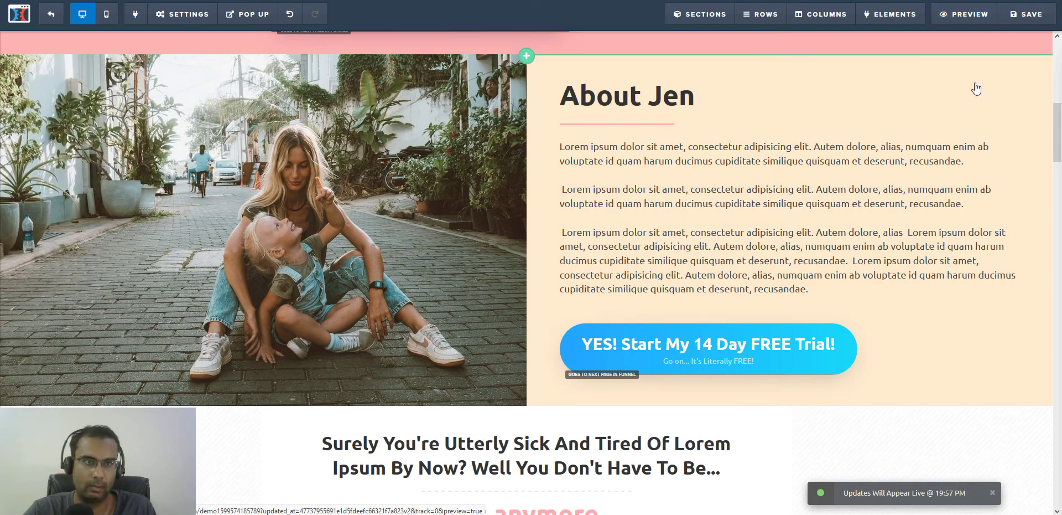
# Preview the page and examine the about section at desktop width and in a 414 × 736 iPhone view
pyautogui.click(967, 15)
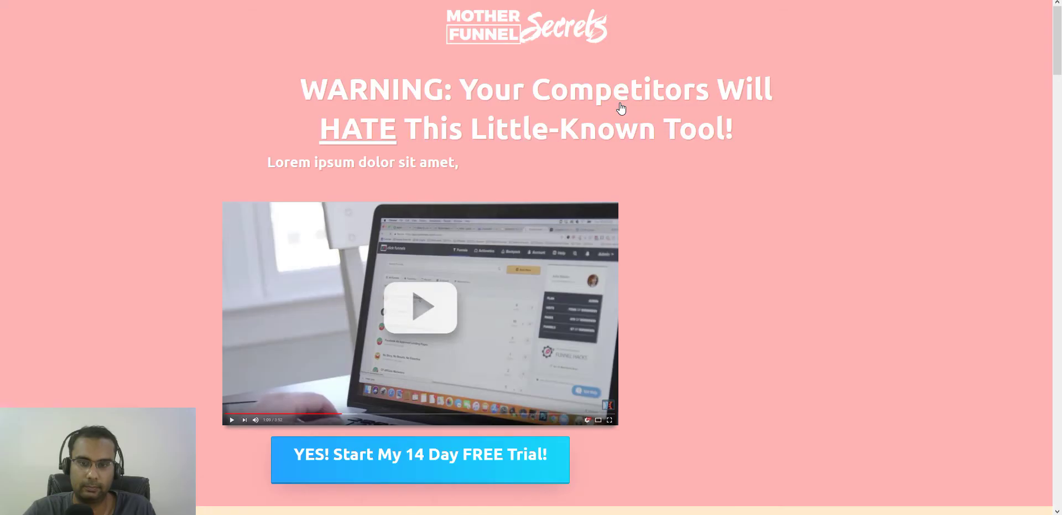
pyautogui.scroll(-4, 784, 115)
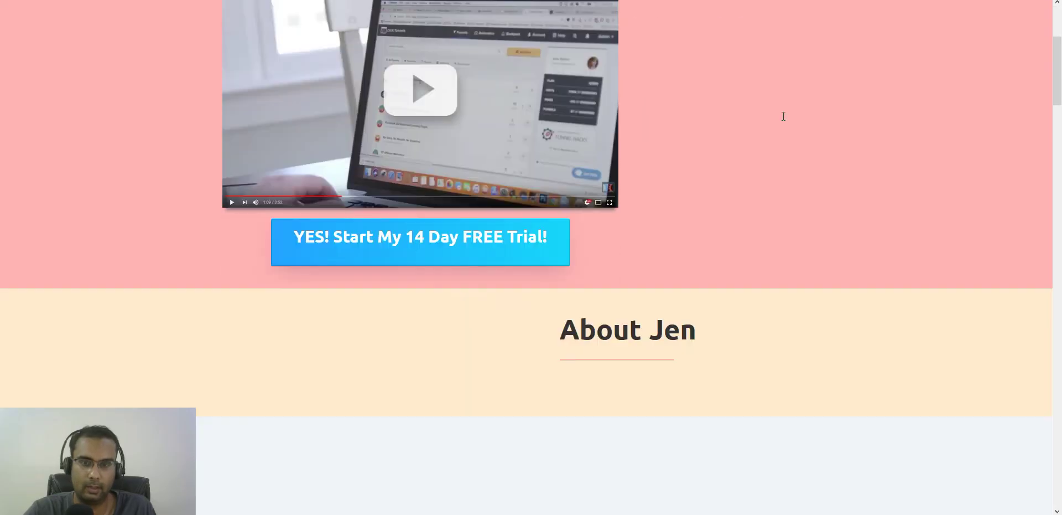
pyautogui.scroll(-5, 783, 116)
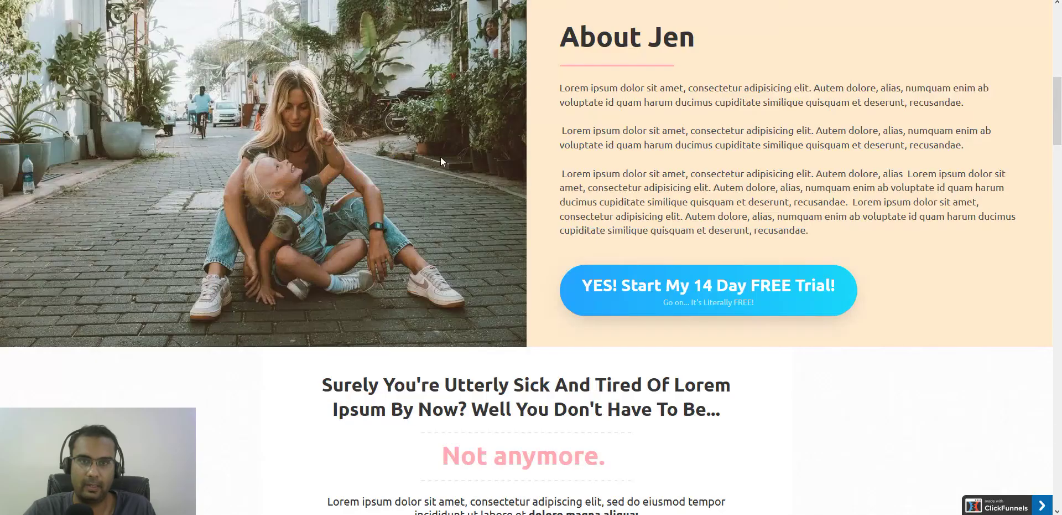
pyautogui.scroll(2, 441, 158)
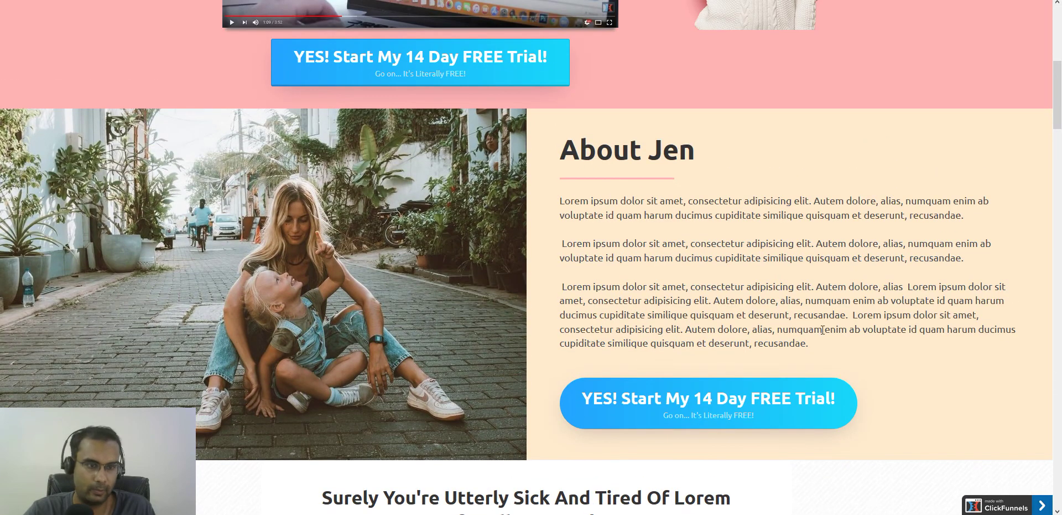
pyautogui.scroll(-2, 823, 329)
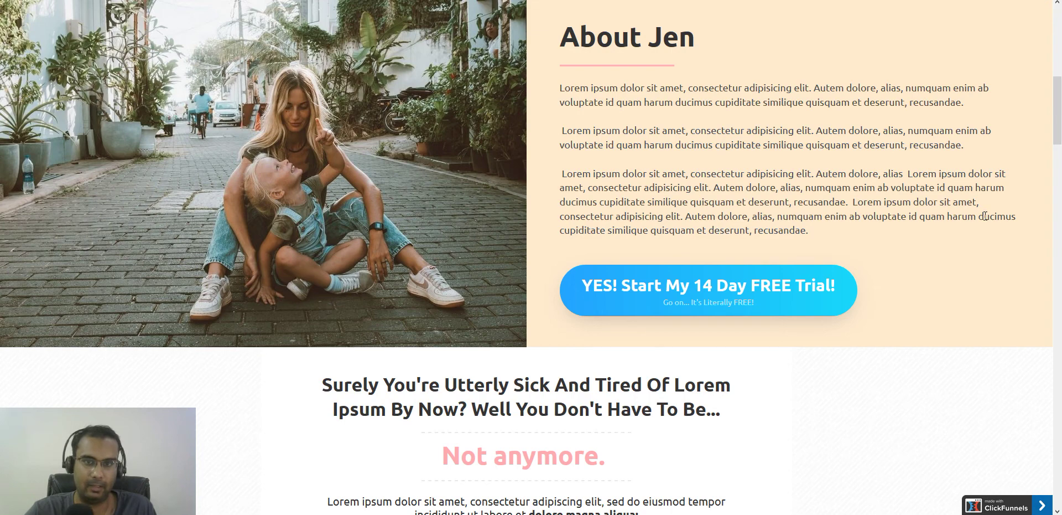
pyautogui.scroll(1, 984, 216)
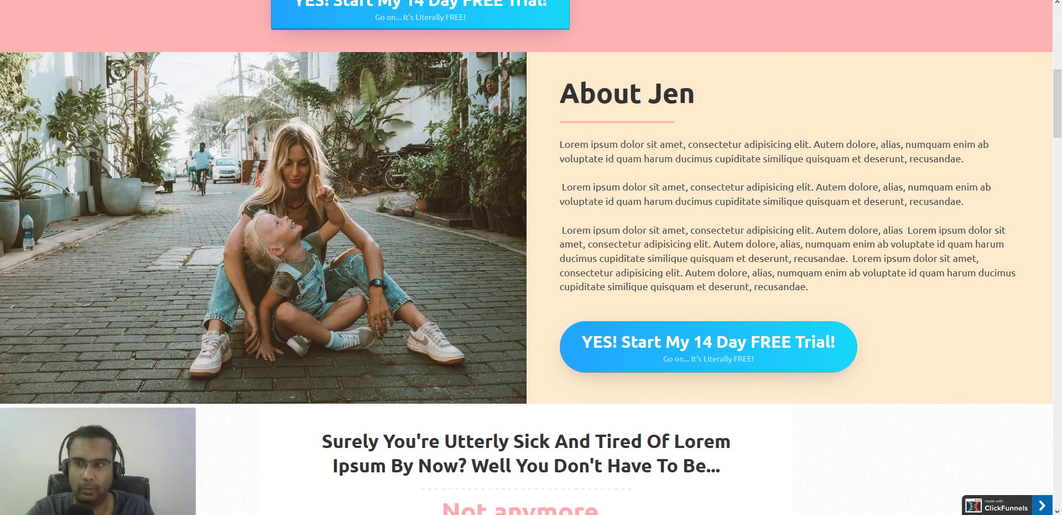
pyautogui.hotkey('ctrl', 'shift', 'm')
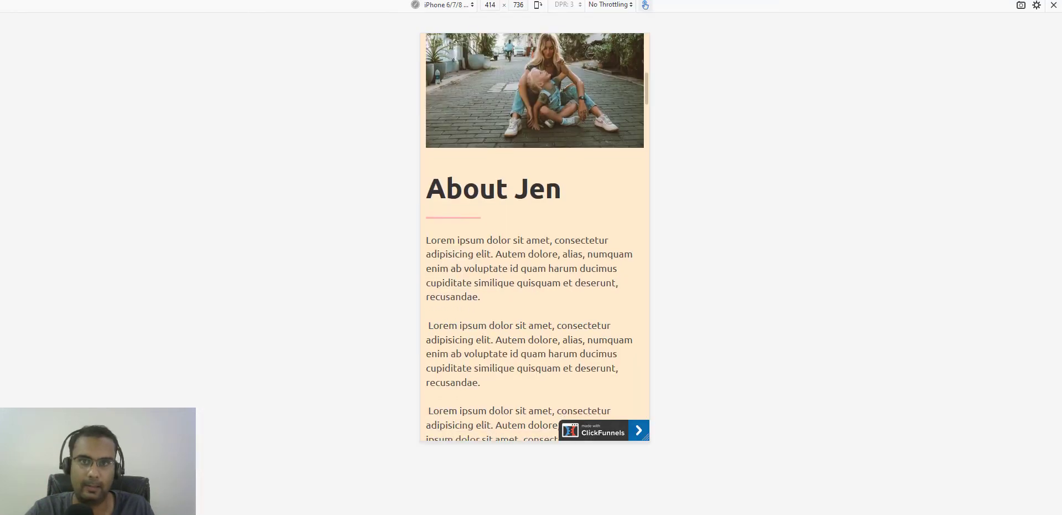
pyautogui.scroll(2, 559, 138)
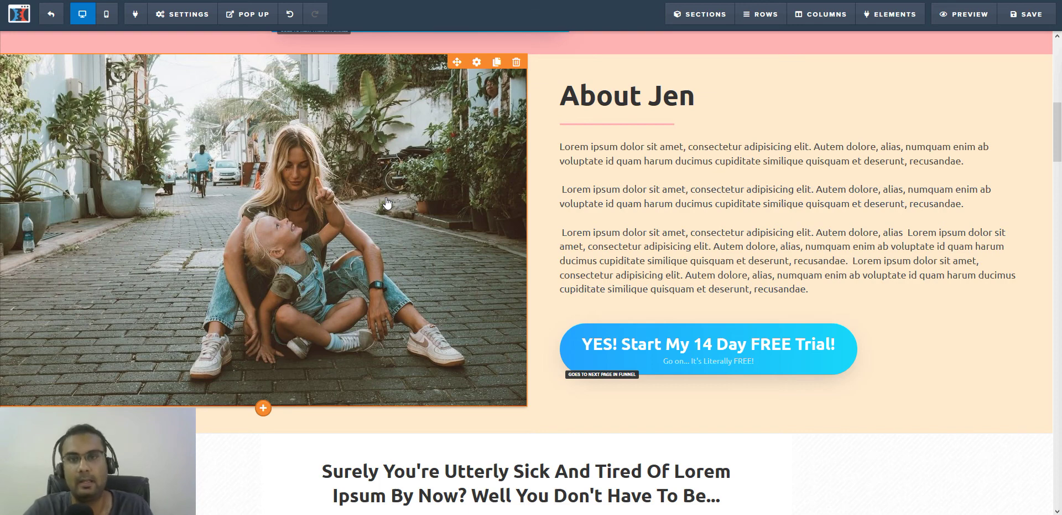
# Retitle the first column of the cfdt-full-width section's two-column row as cfdt-full-width-mobile and save the page
pyautogui.click(821, 19)
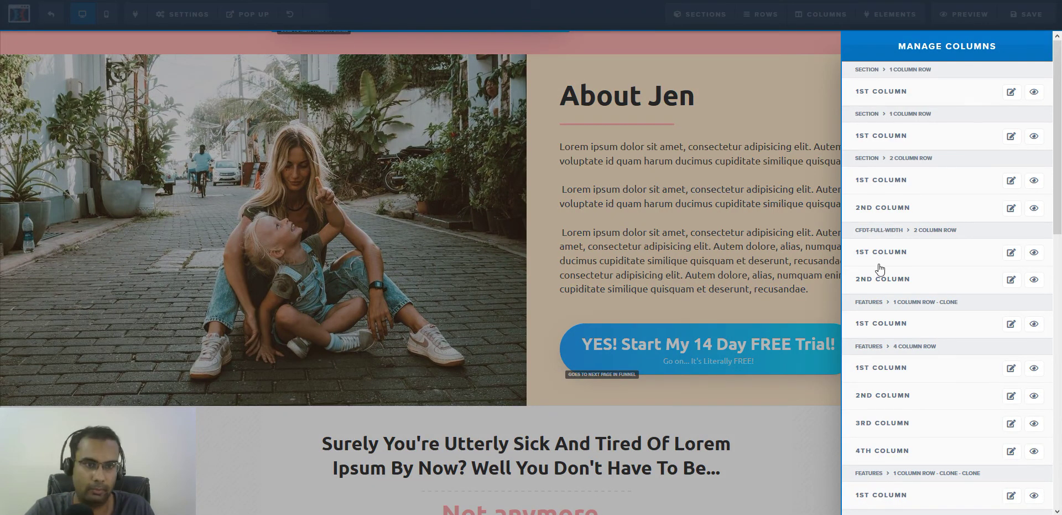
pyautogui.moveTo(869, 255)
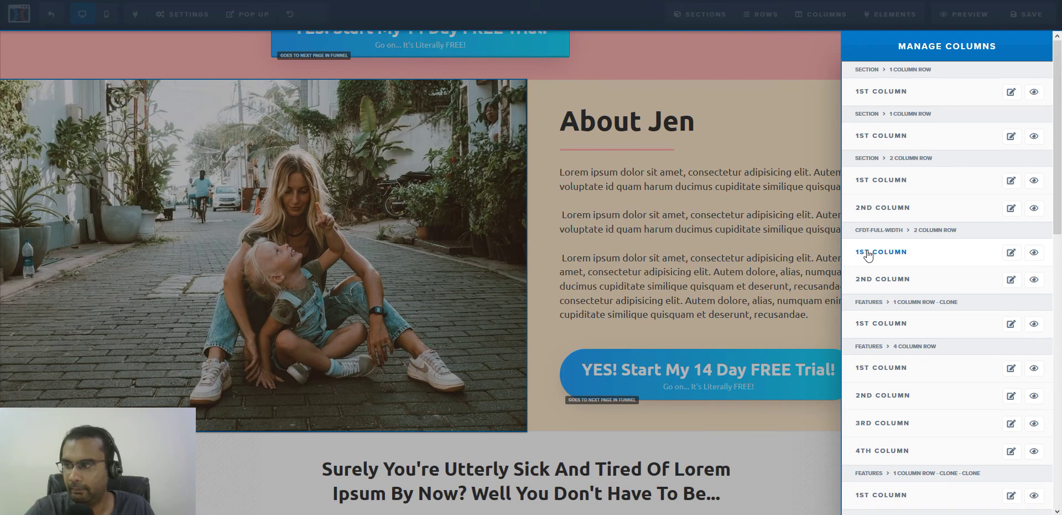
pyautogui.click(867, 252)
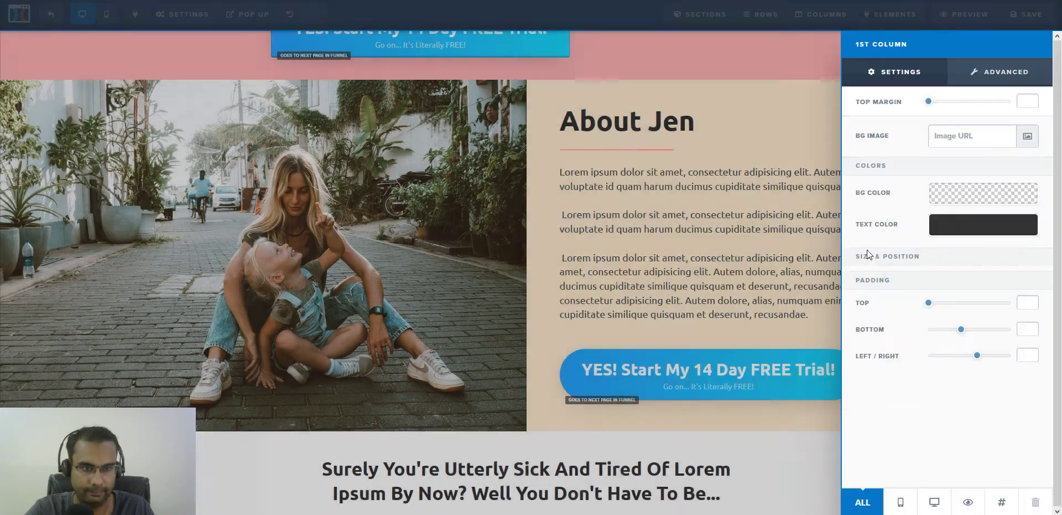
pyautogui.click(1004, 502)
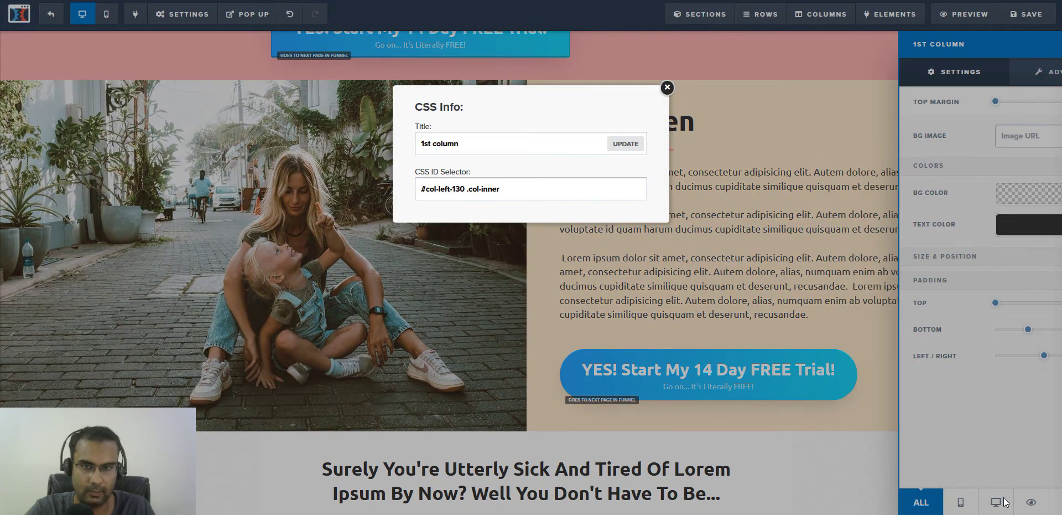
pyautogui.tripleClick(491, 145)
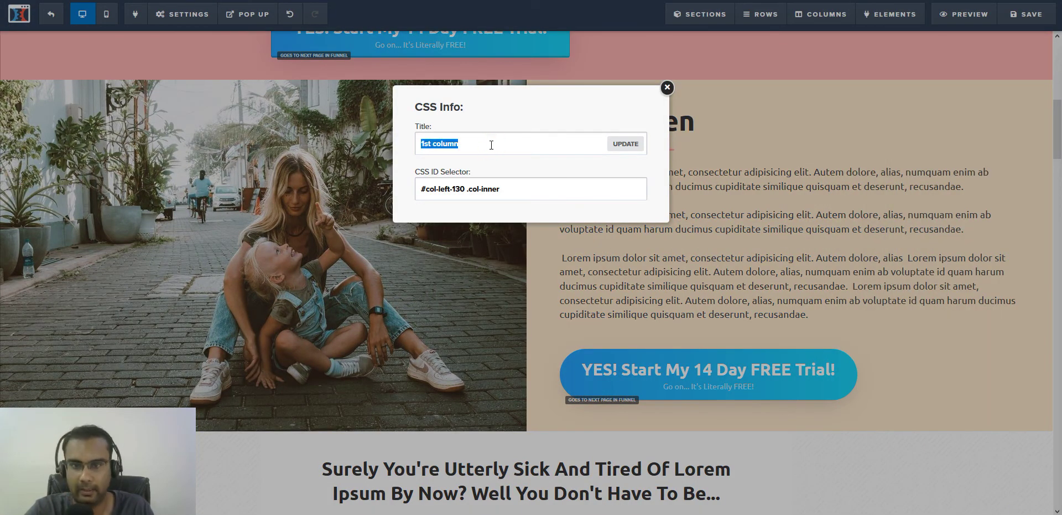
pyautogui.write('cfd')
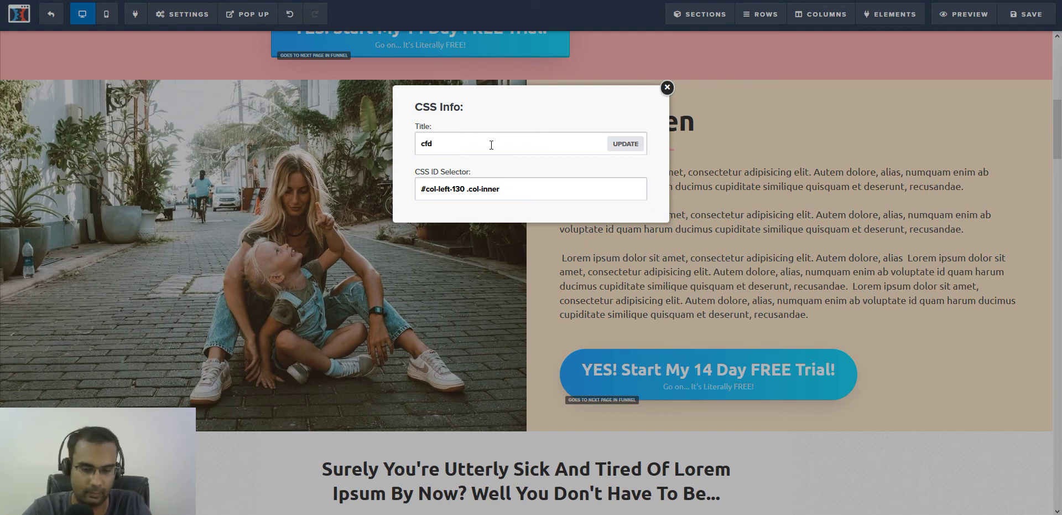
pyautogui.write('t-full-')
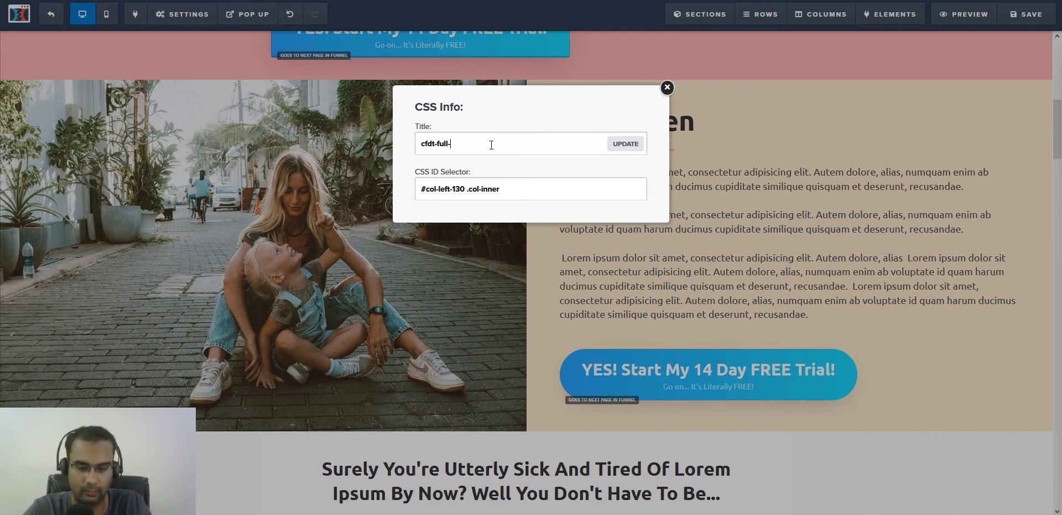
pyautogui.write('wid')
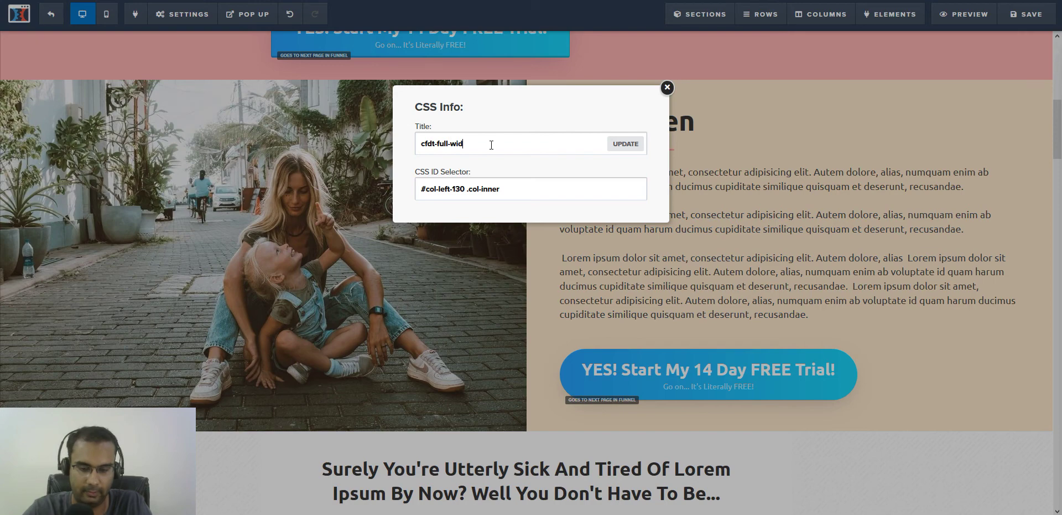
pyautogui.write('th-mobile')
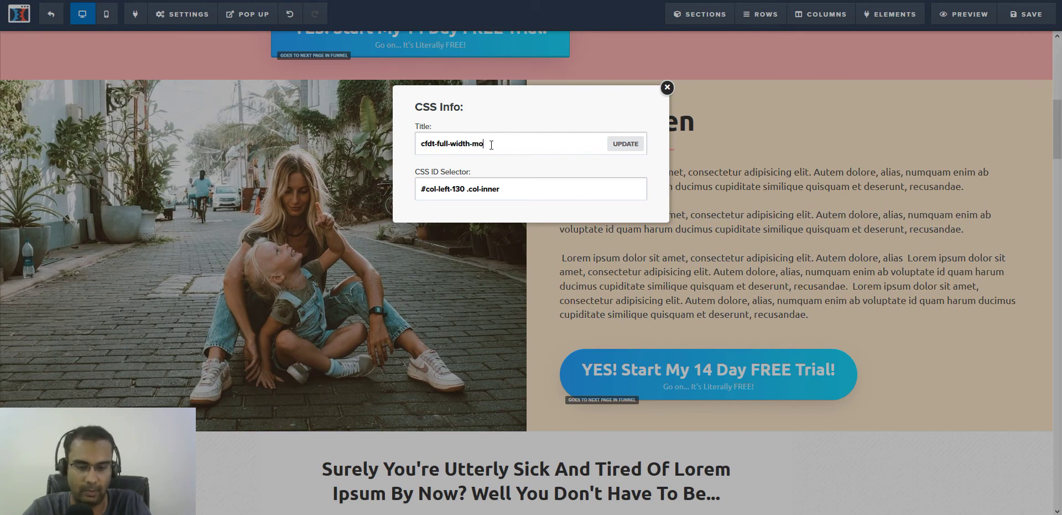
pyautogui.click(626, 144)
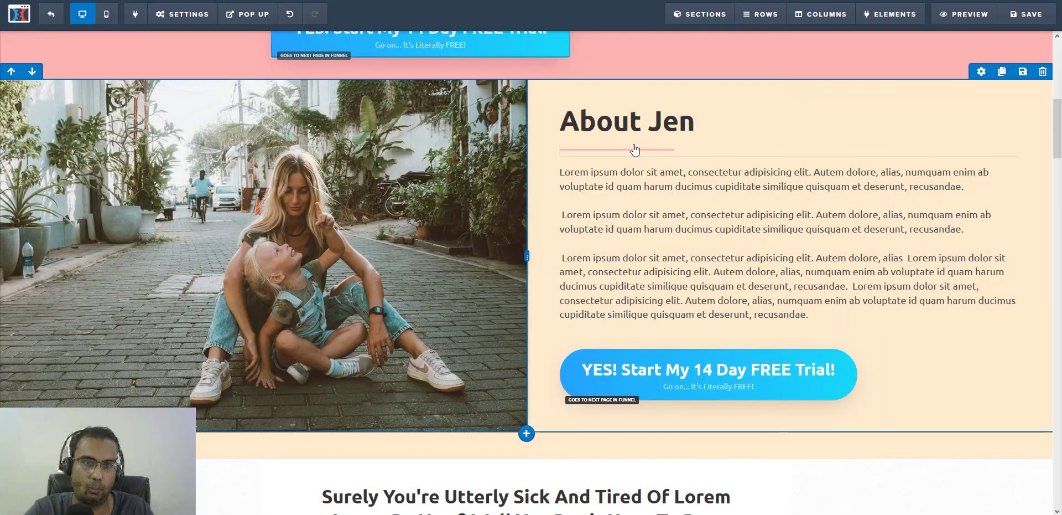
pyautogui.click(1025, 23)
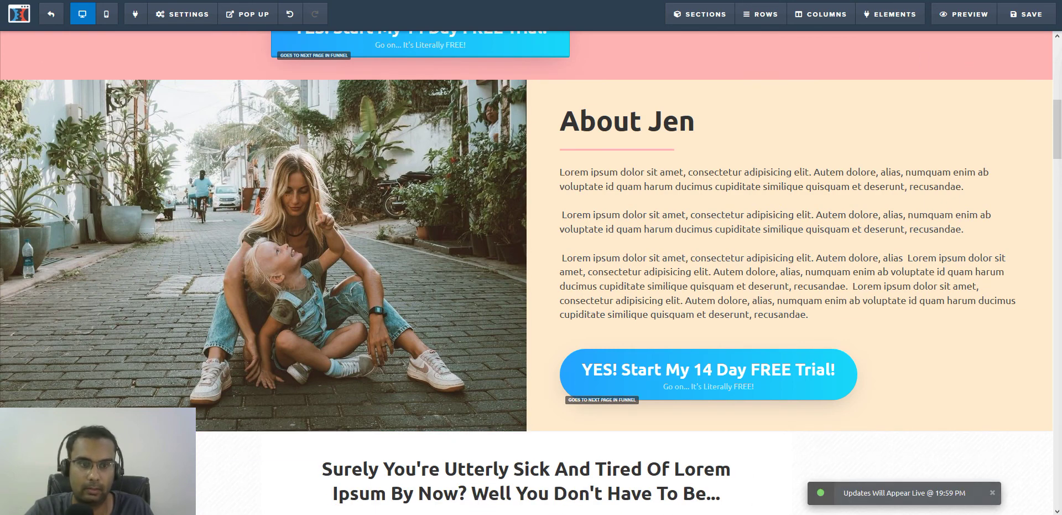
# Examine the about section's photo, text and button in the 414 × 736 iPhone preview
pyautogui.click(326, 5)
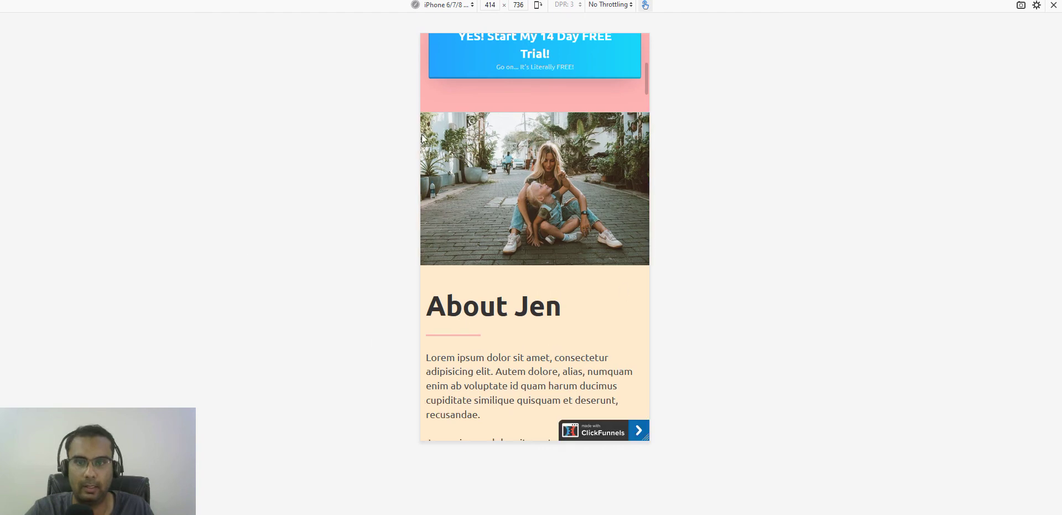
pyautogui.scroll(-5, 580, 276)
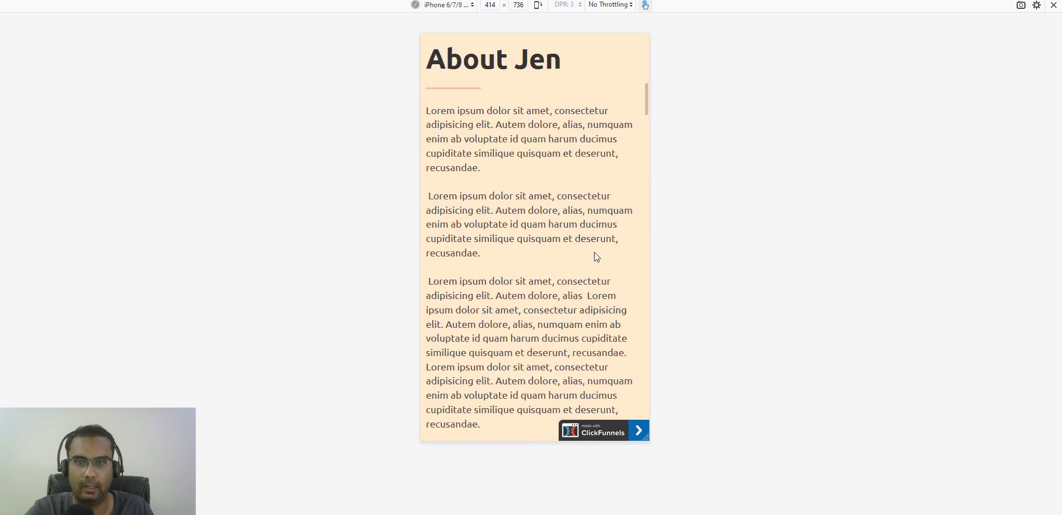
pyautogui.scroll(-2, 607, 247)
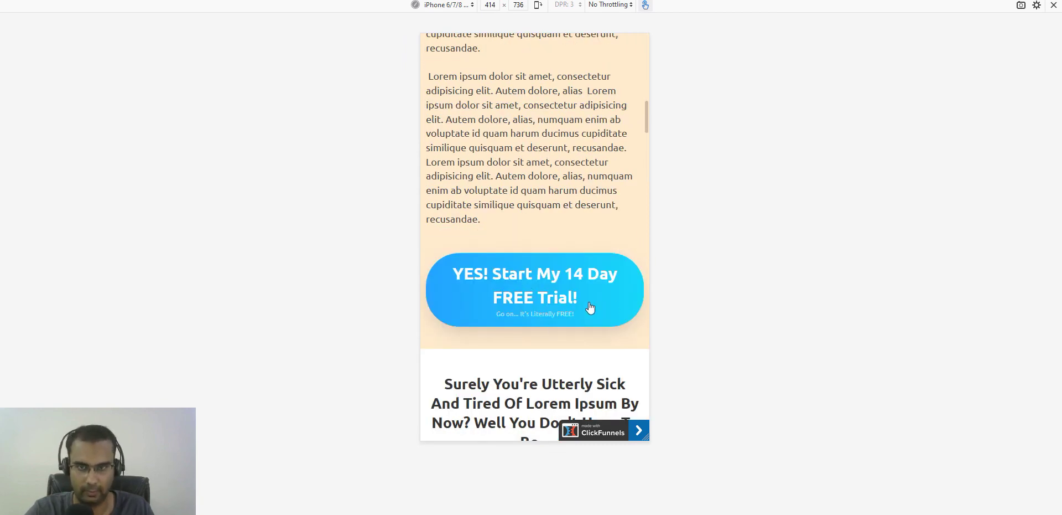
pyautogui.scroll(4, 586, 293)
pyautogui.scroll(-4, 539, 265)
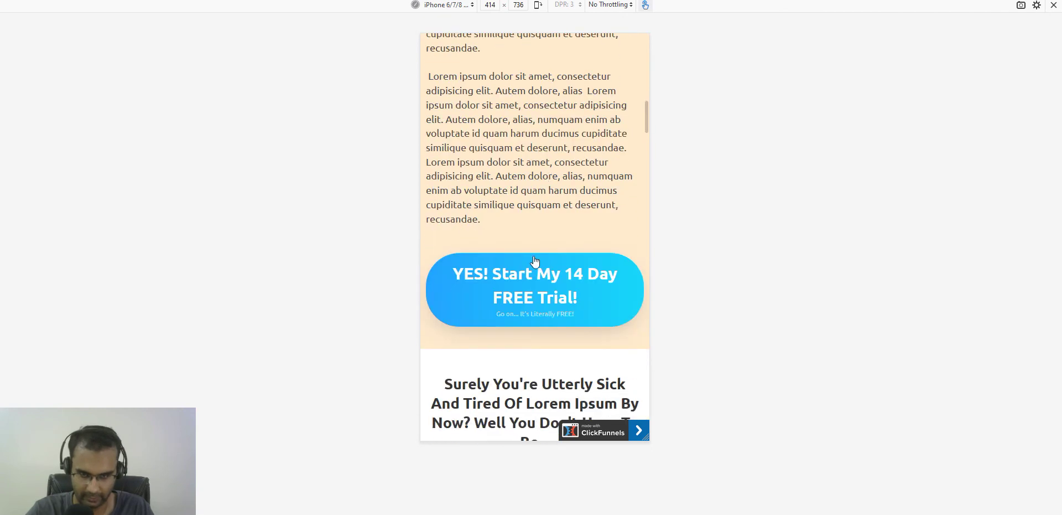
pyautogui.scroll(2, 542, 301)
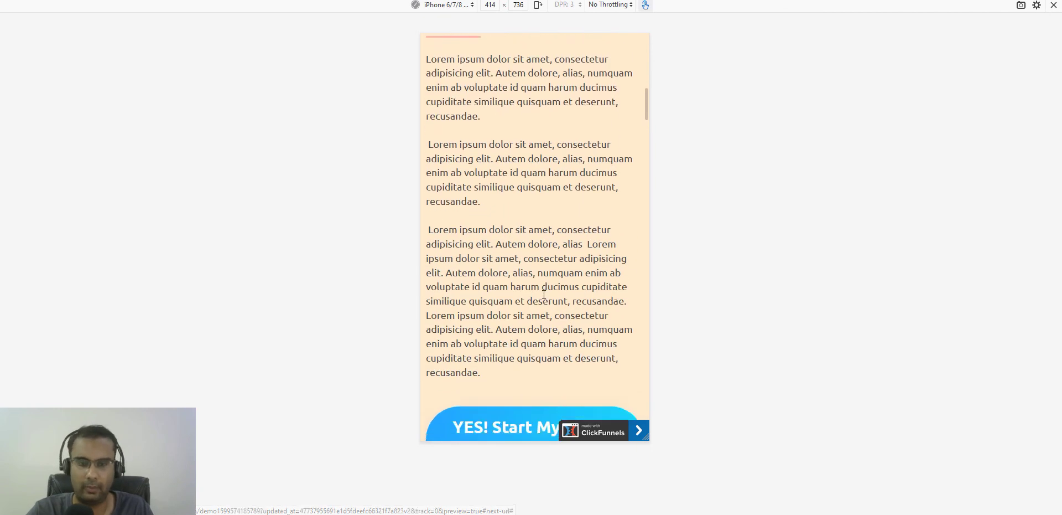
pyautogui.scroll(-2, 543, 304)
pyautogui.scroll(-1, 535, 302)
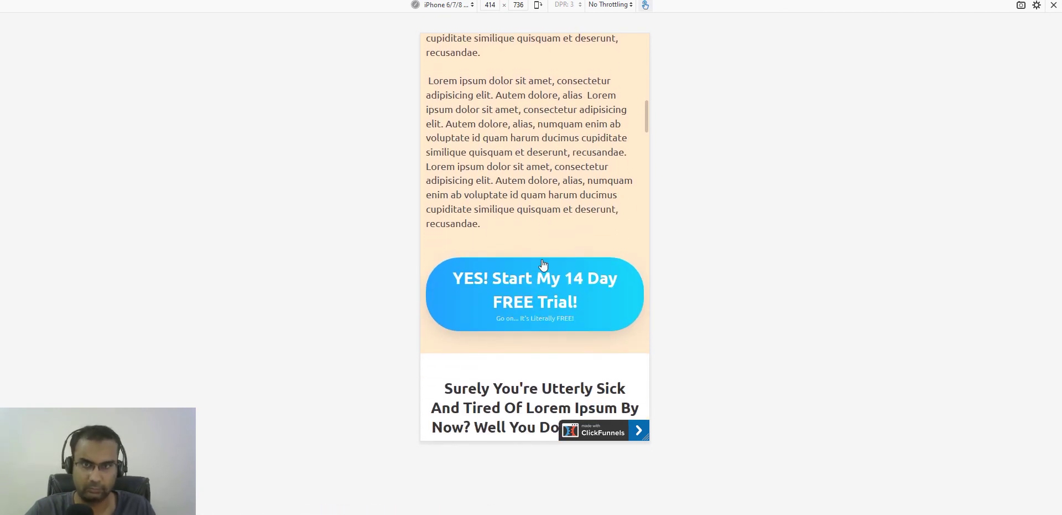
pyautogui.scroll(6, 522, 148)
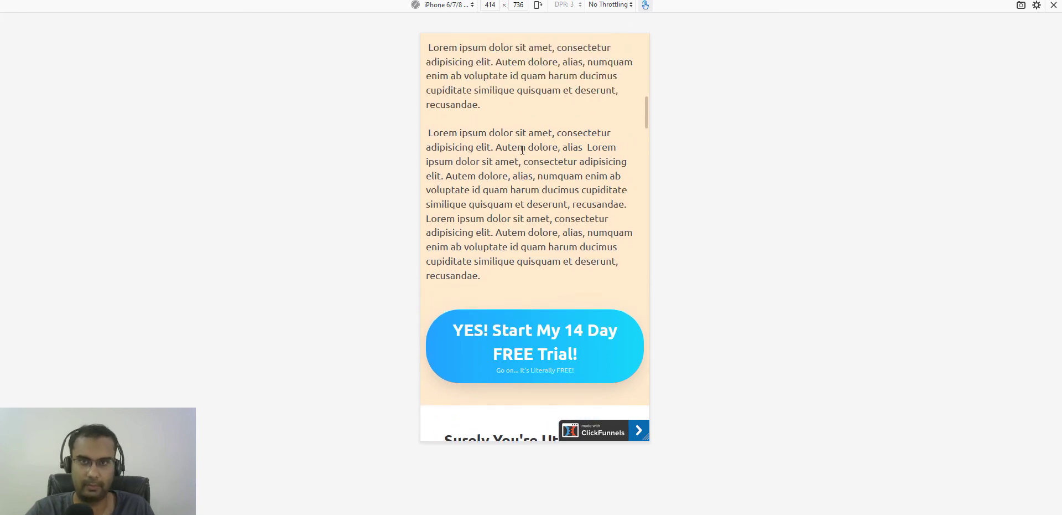
pyautogui.scroll(2, 523, 150)
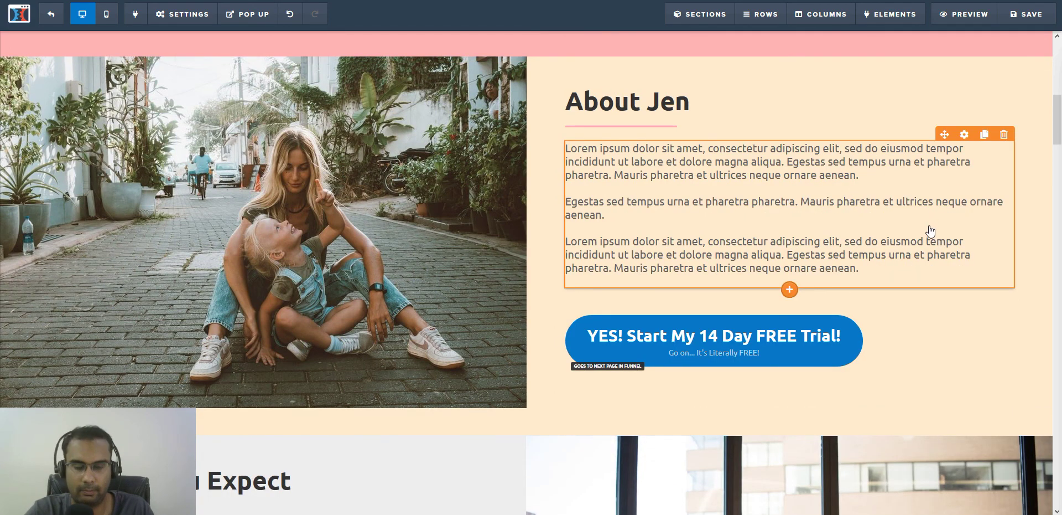
# Look over the finished example page's About Jen and What Can You Expect sections with their alternating photo and text sides
pyautogui.scroll(-3, 930, 231)
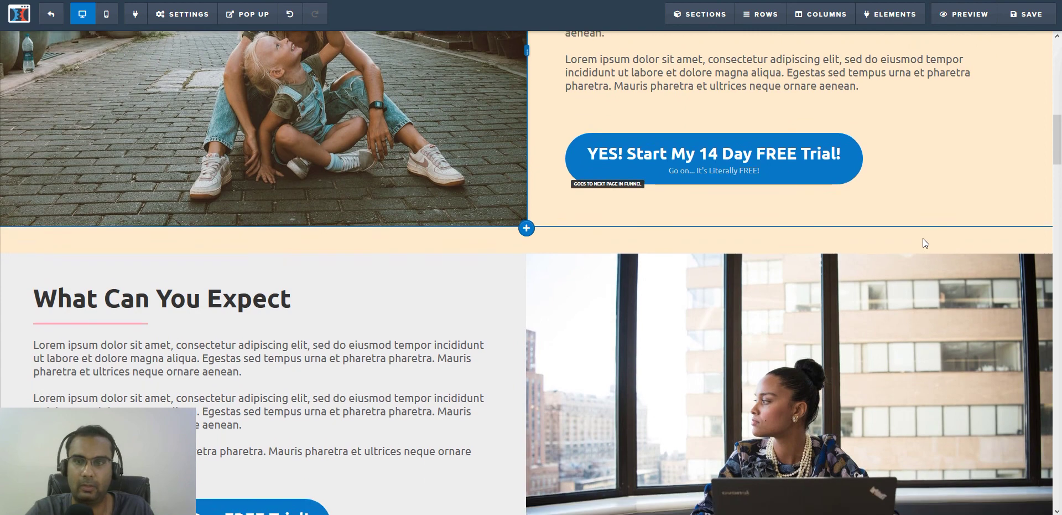
pyautogui.scroll(-1, 923, 238)
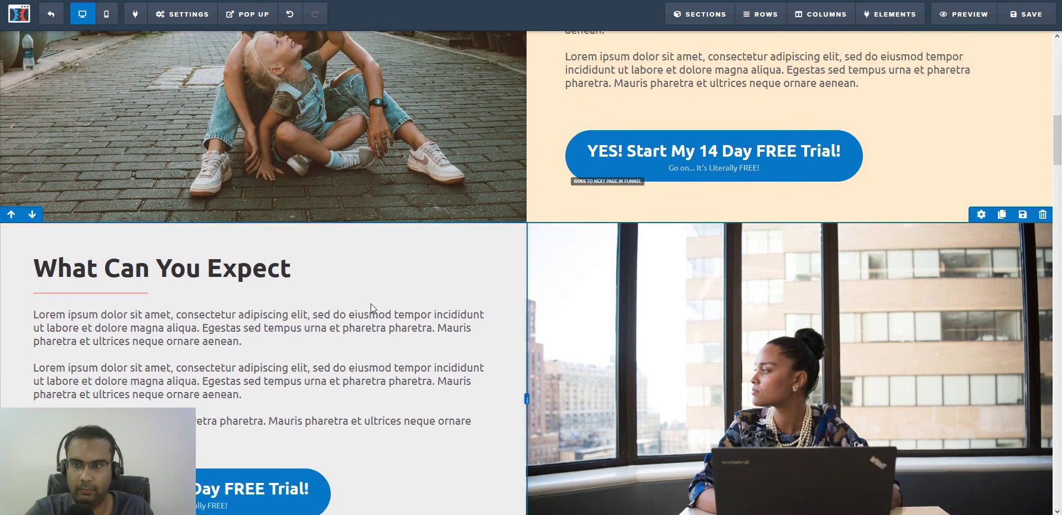
pyautogui.scroll(-2, 371, 303)
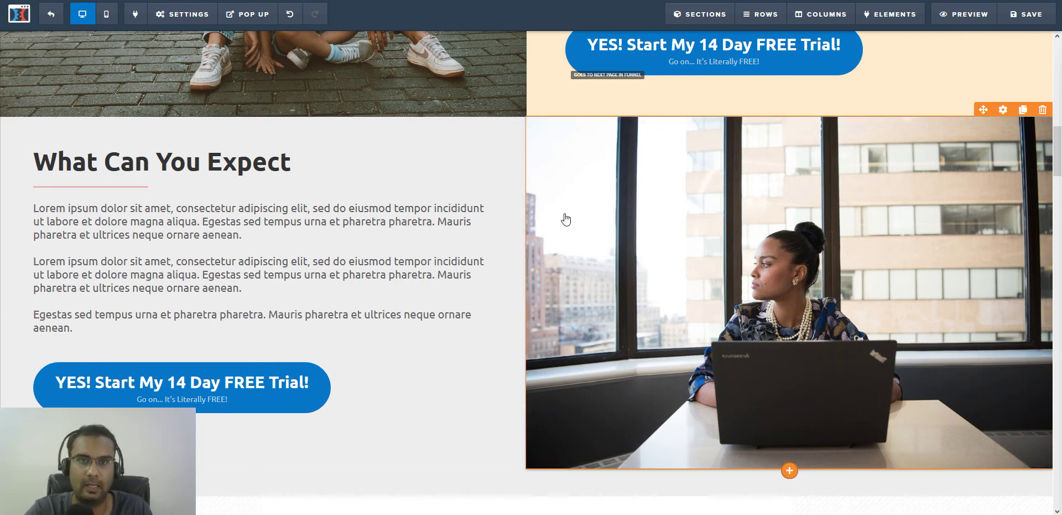
pyautogui.scroll(3, 565, 220)
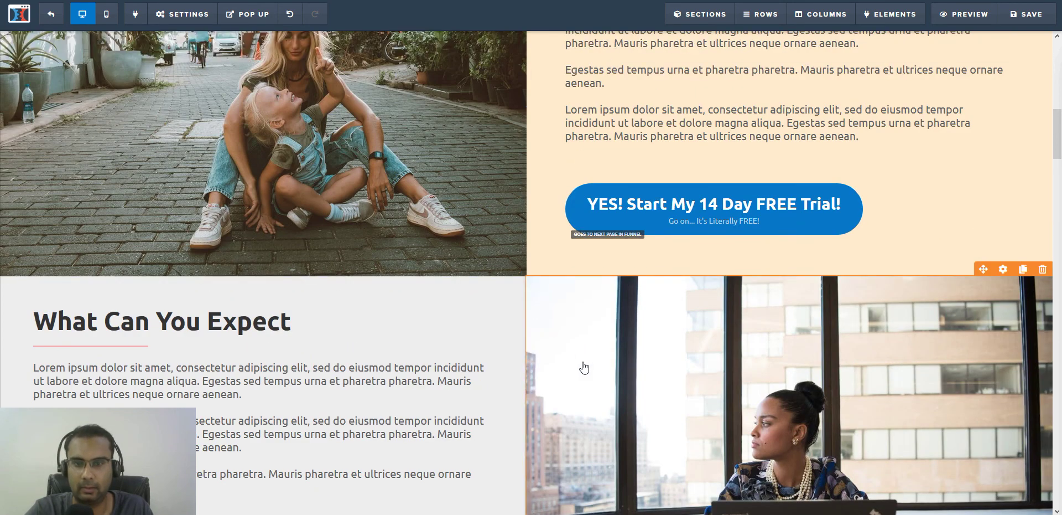
pyautogui.scroll(-2, 584, 367)
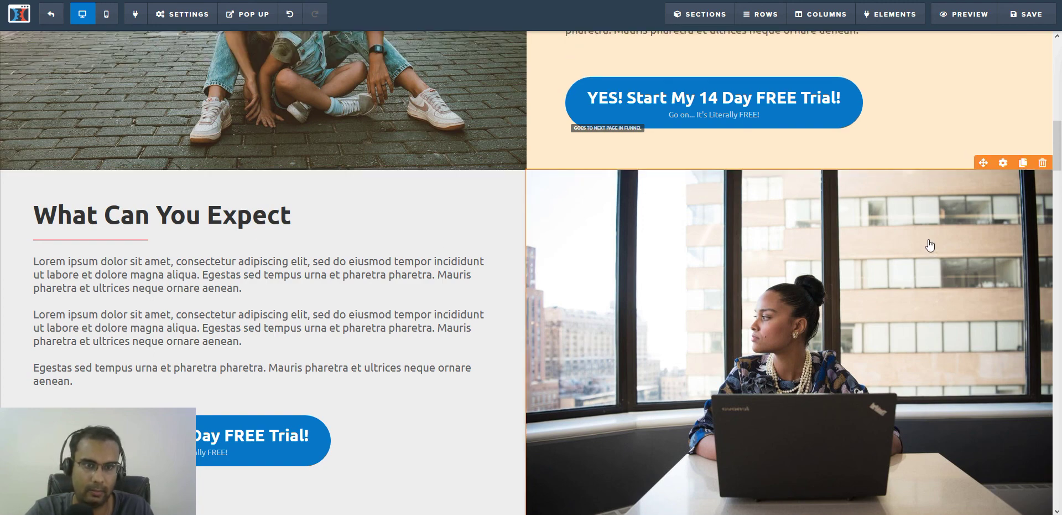
pyautogui.scroll(-2, 928, 245)
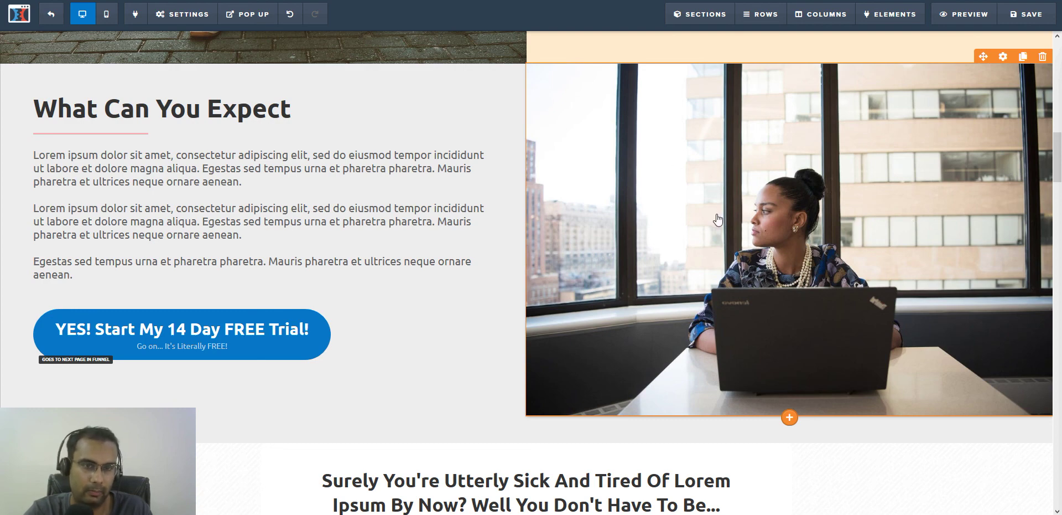
pyautogui.scroll(3, 717, 218)
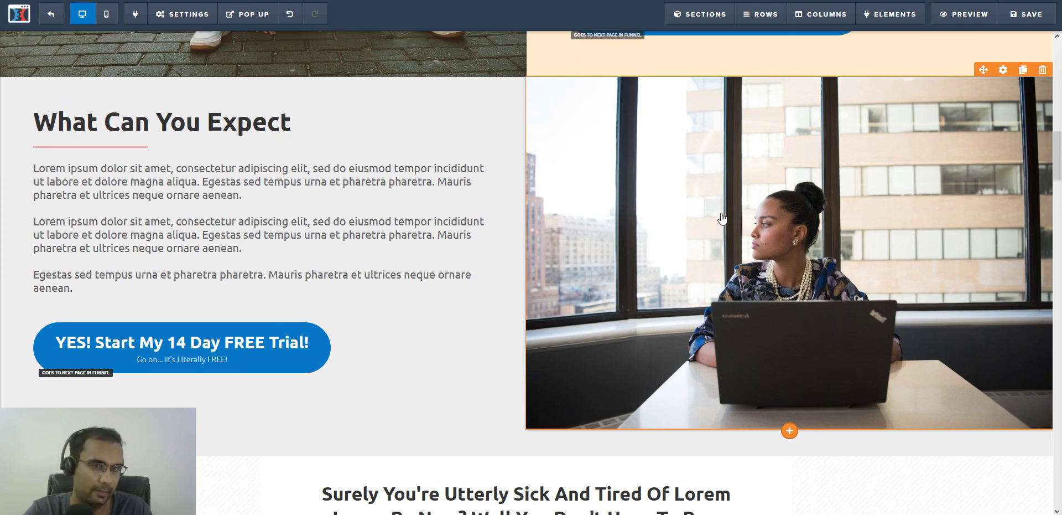
pyautogui.scroll(4, 721, 218)
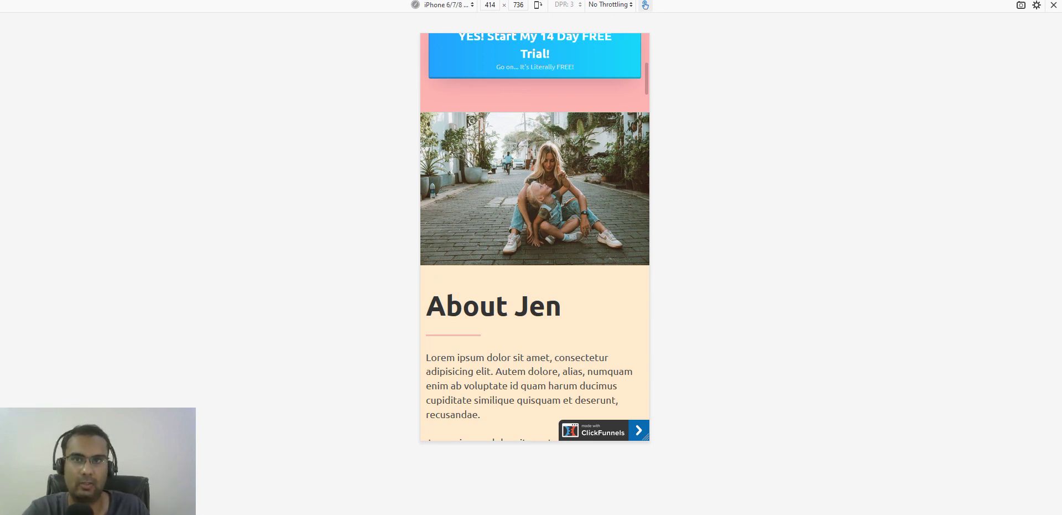
# Close the mobile preview and review the about section in the page editor
pyautogui.hotkey('ctrl', 'w')
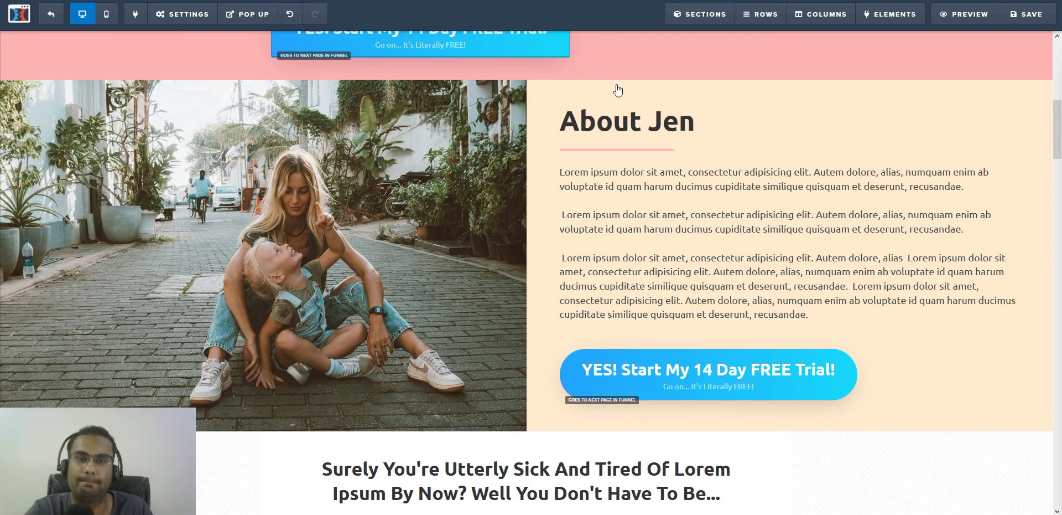
pyautogui.scroll(-6, 636, 141)
pyautogui.scroll(6, 640, 141)
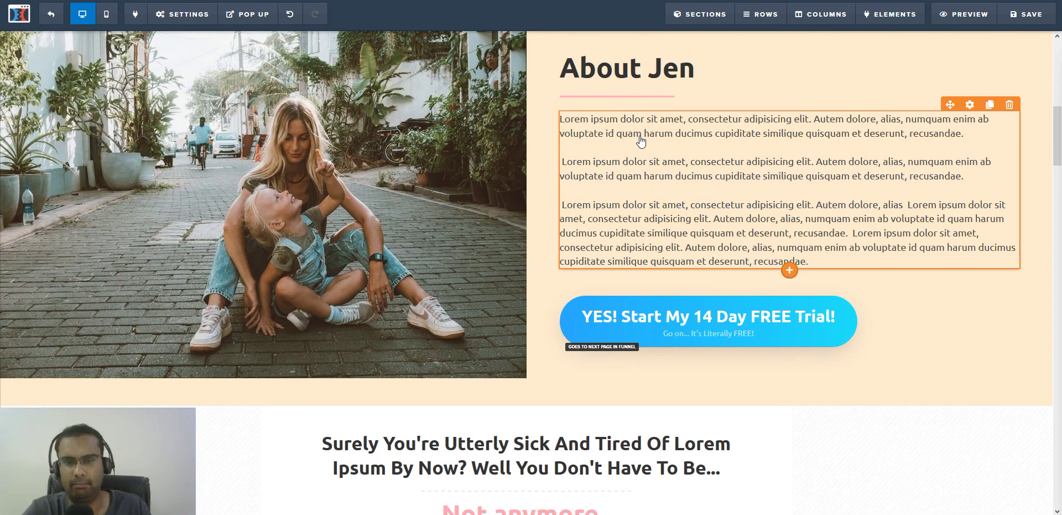
pyautogui.scroll(1, 811, 439)
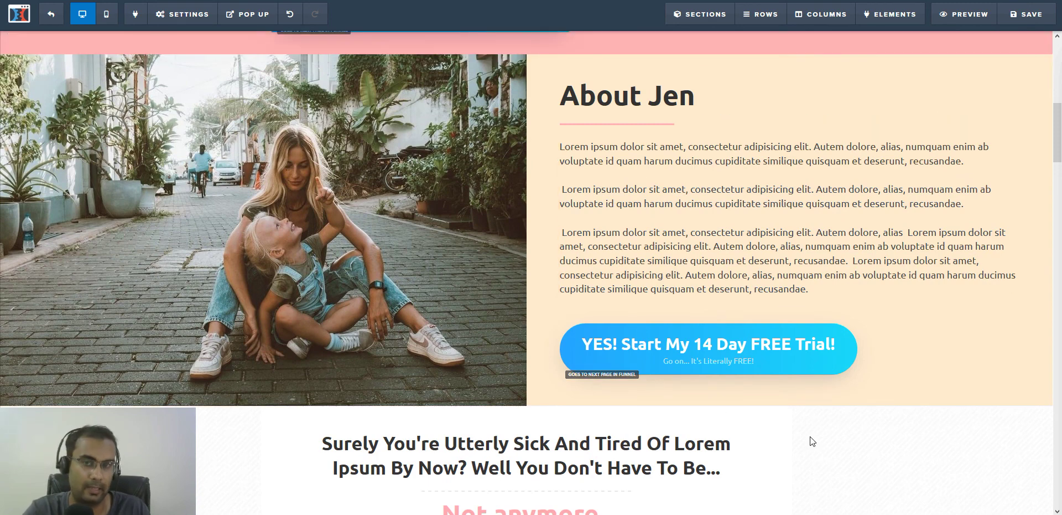